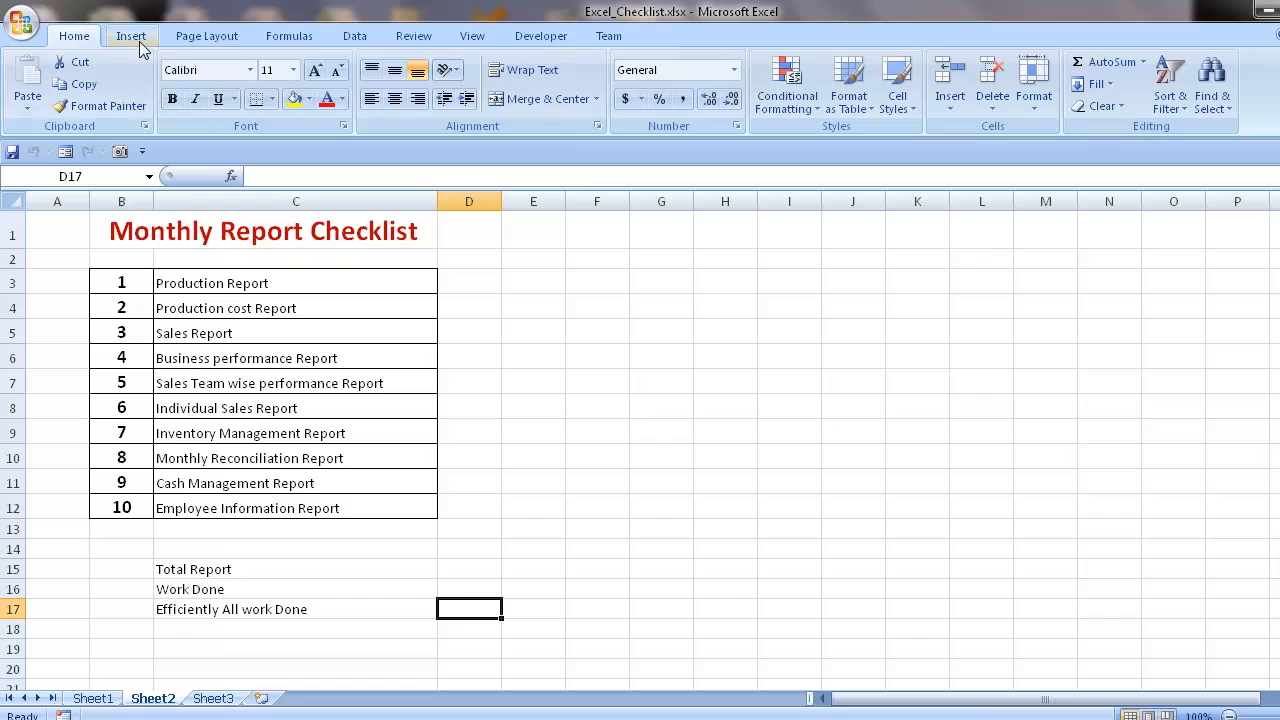
pyautogui.click(130, 38)
pyautogui.click(88, 42)
pyautogui.click(545, 40)
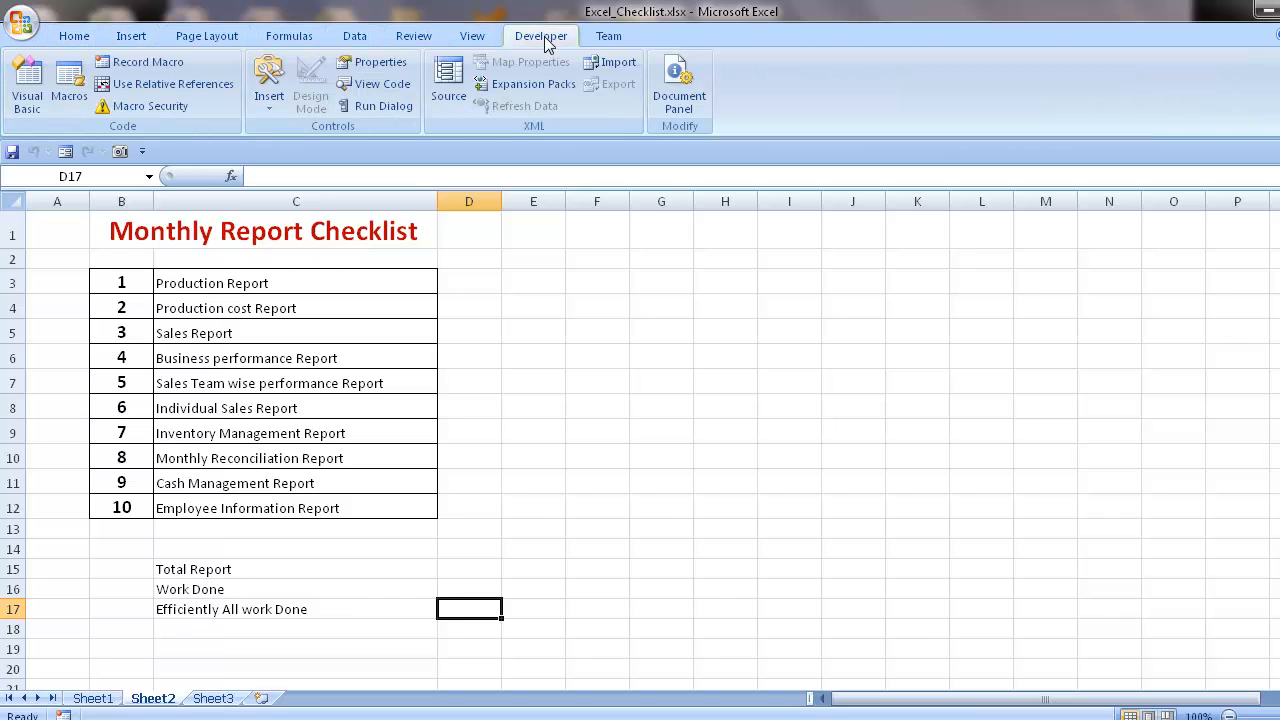
pyautogui.click(765, 436)
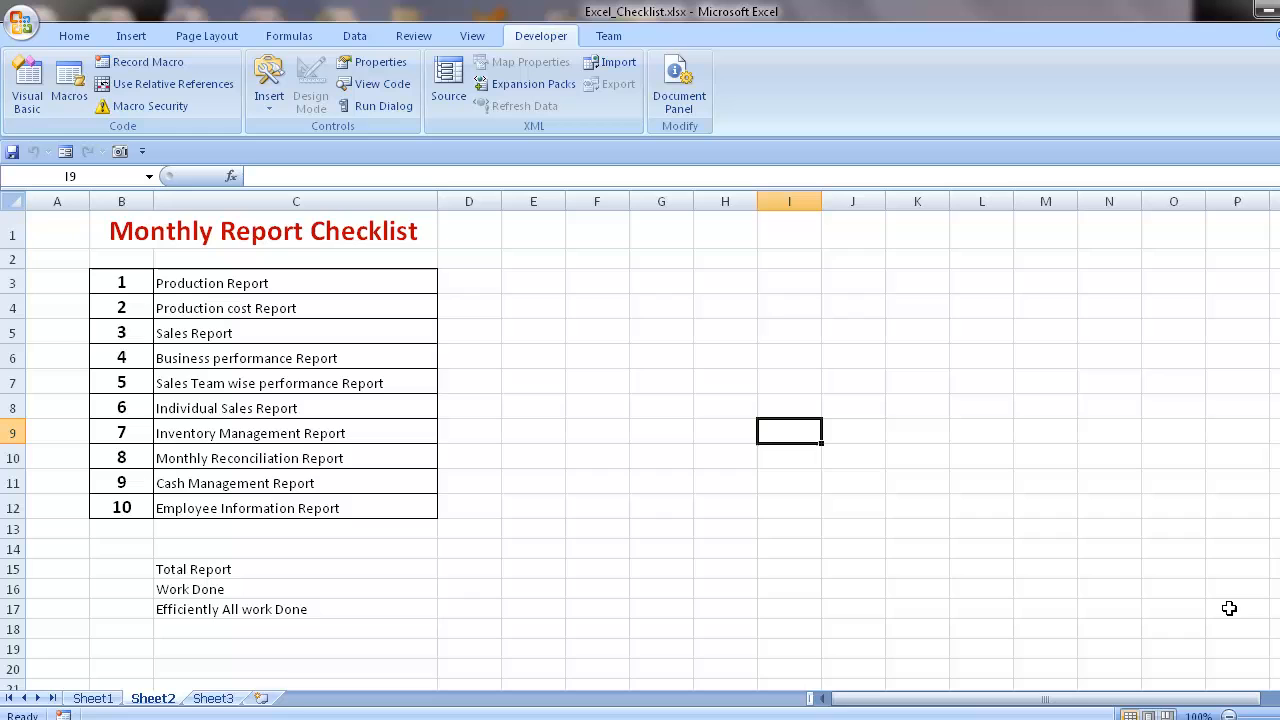
# - Turn off the display of the Developer tab in the ribbon through Excel Options
pyautogui.click(8, 23)
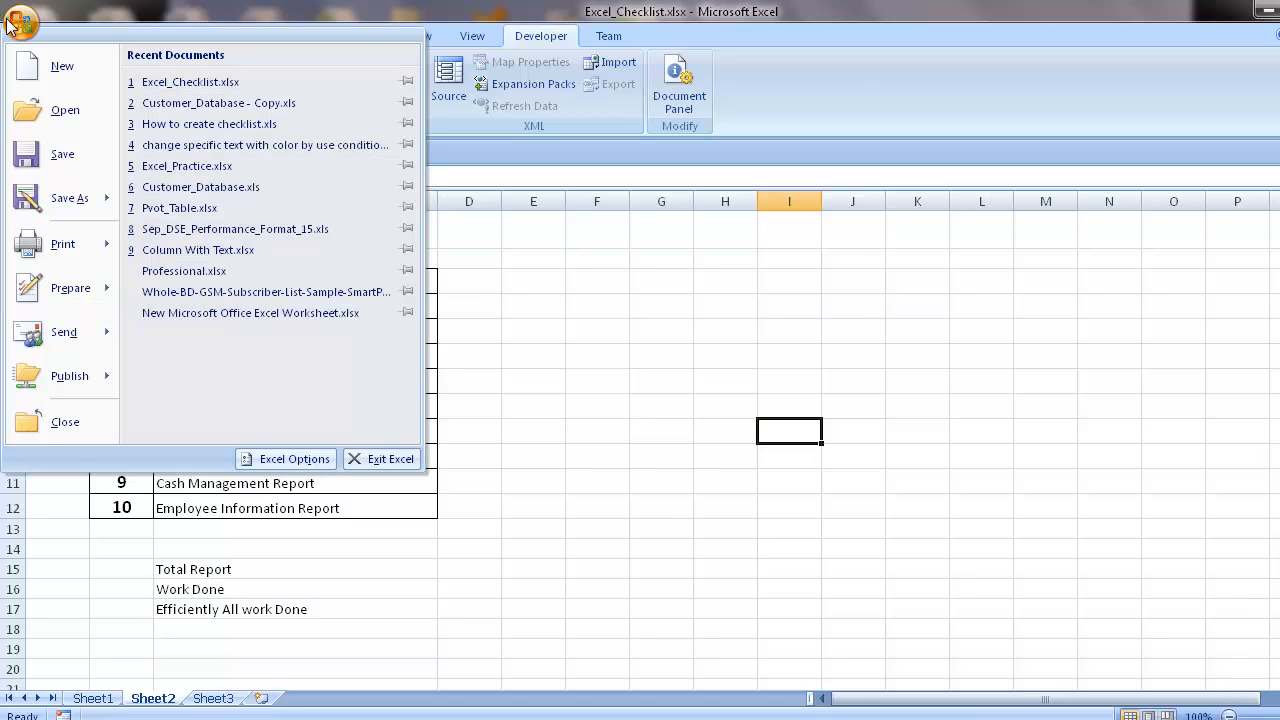
pyautogui.click(268, 455)
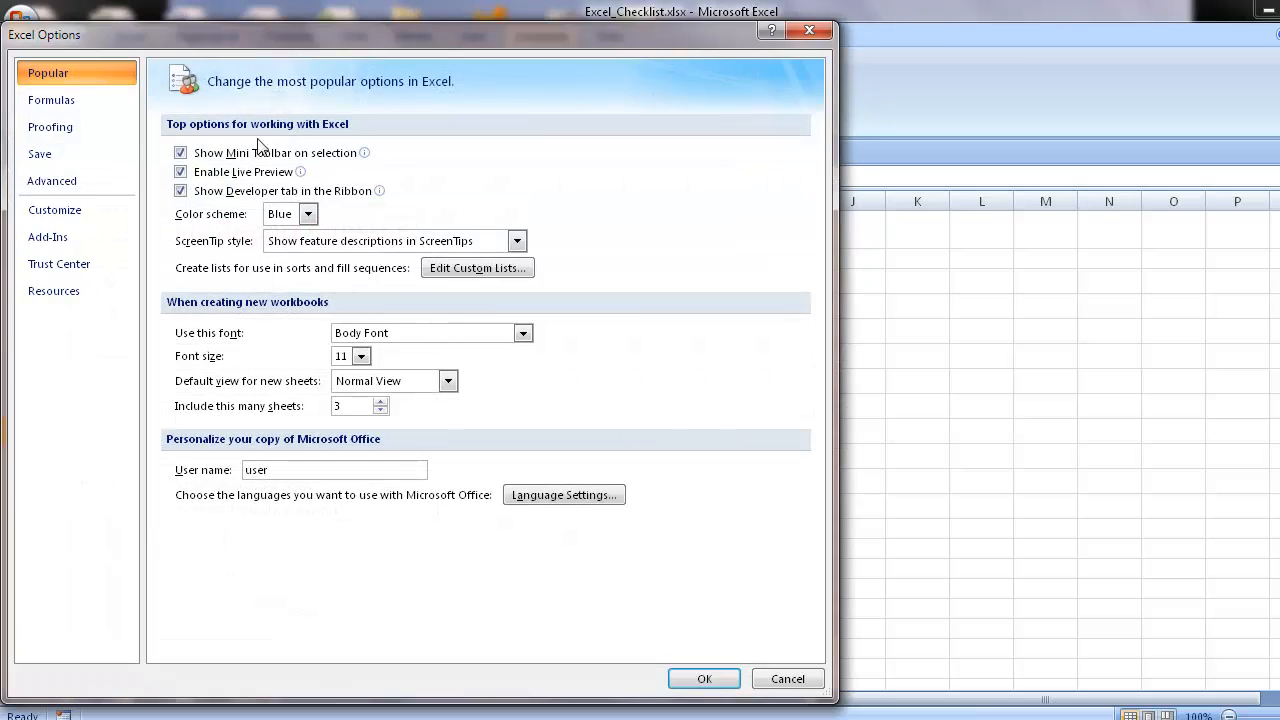
pyautogui.click(181, 192)
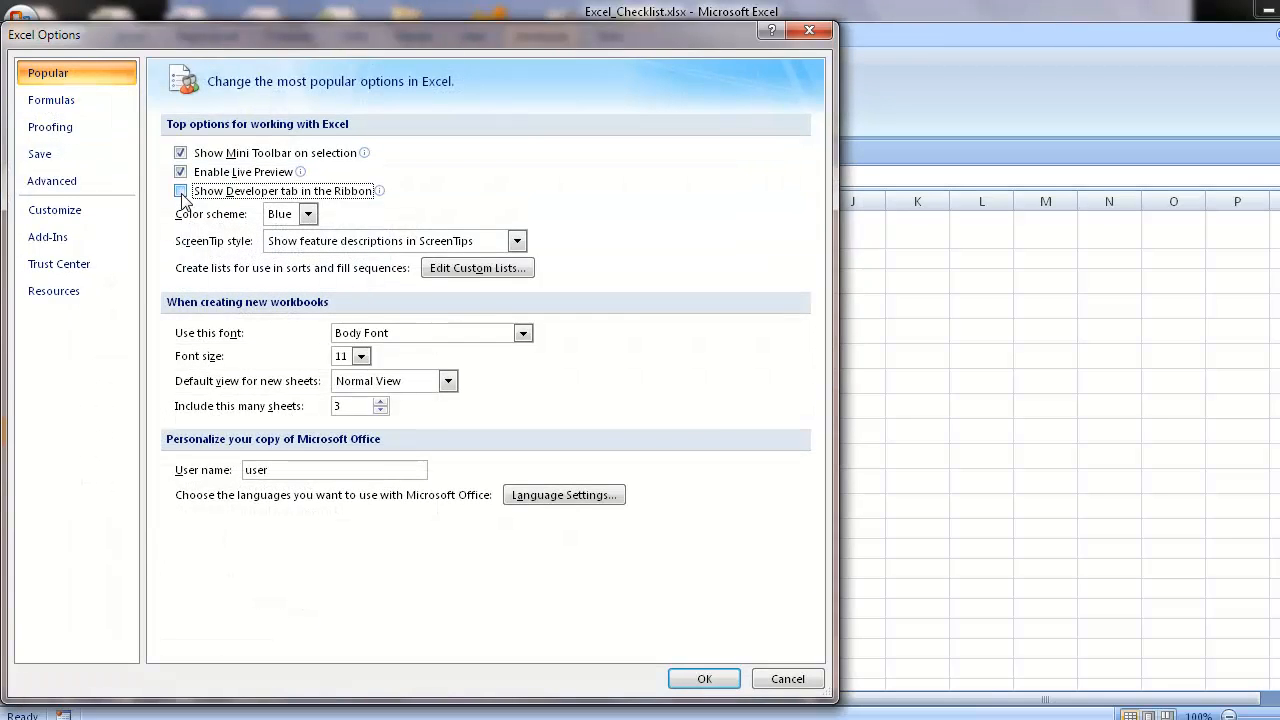
pyautogui.click(705, 679)
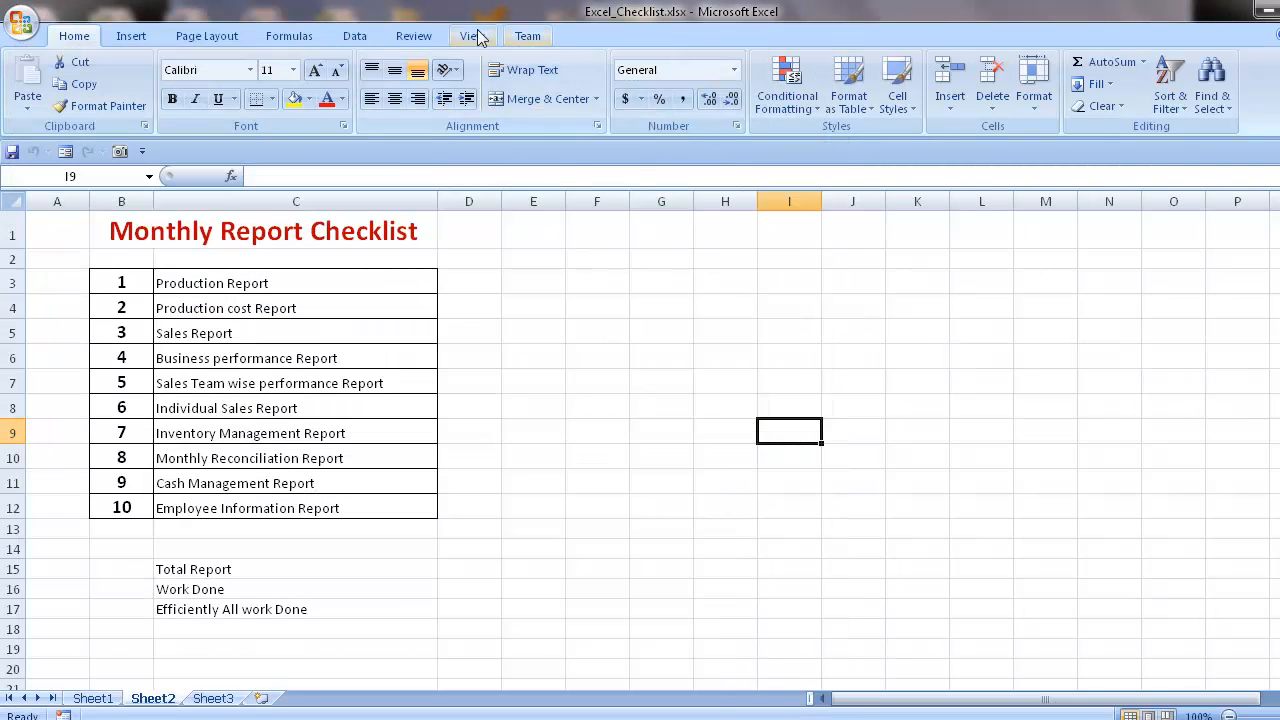
# - Turn on the Show Developer tab in the Ribbon option in Excel Options
pyautogui.click(20, 20)
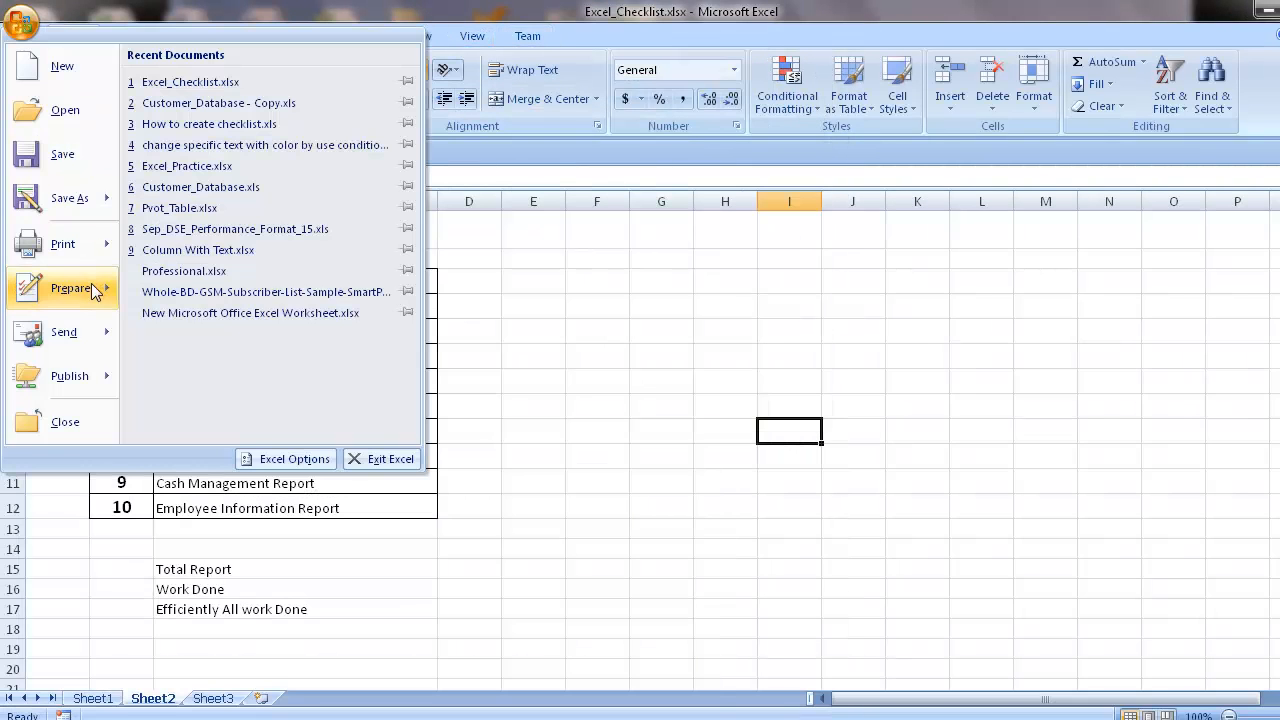
pyautogui.click(280, 459)
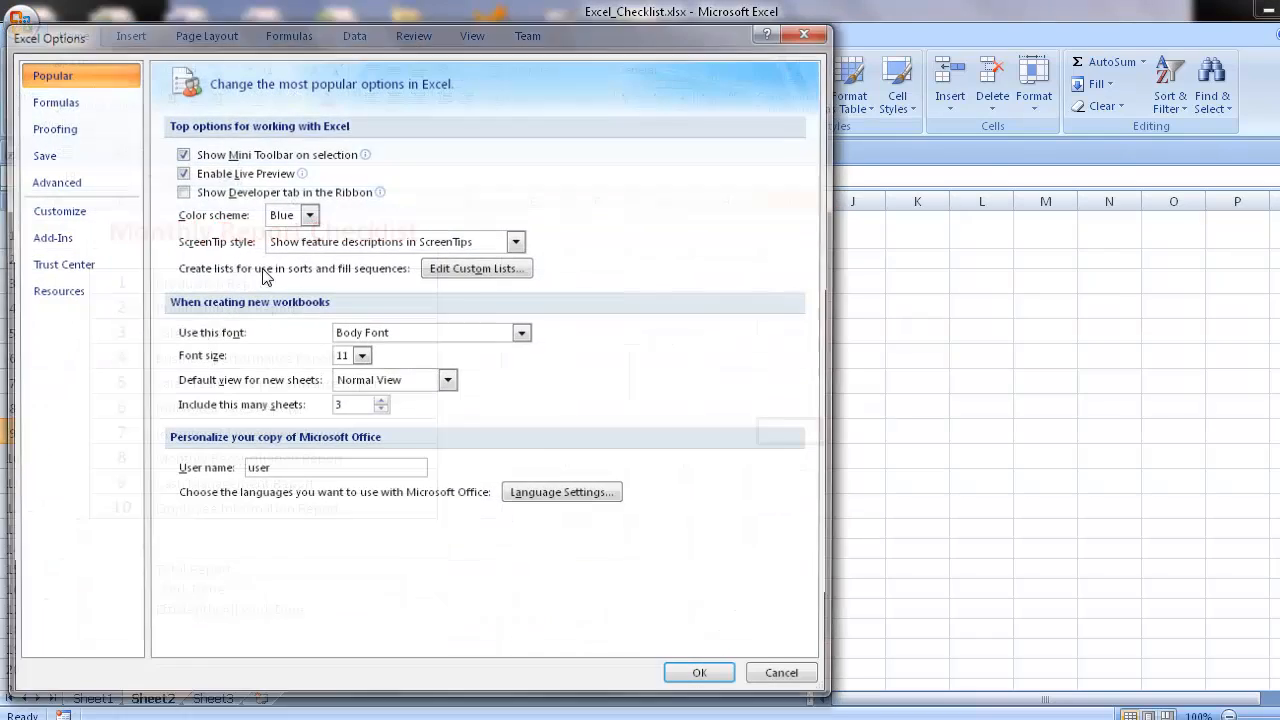
pyautogui.click(198, 193)
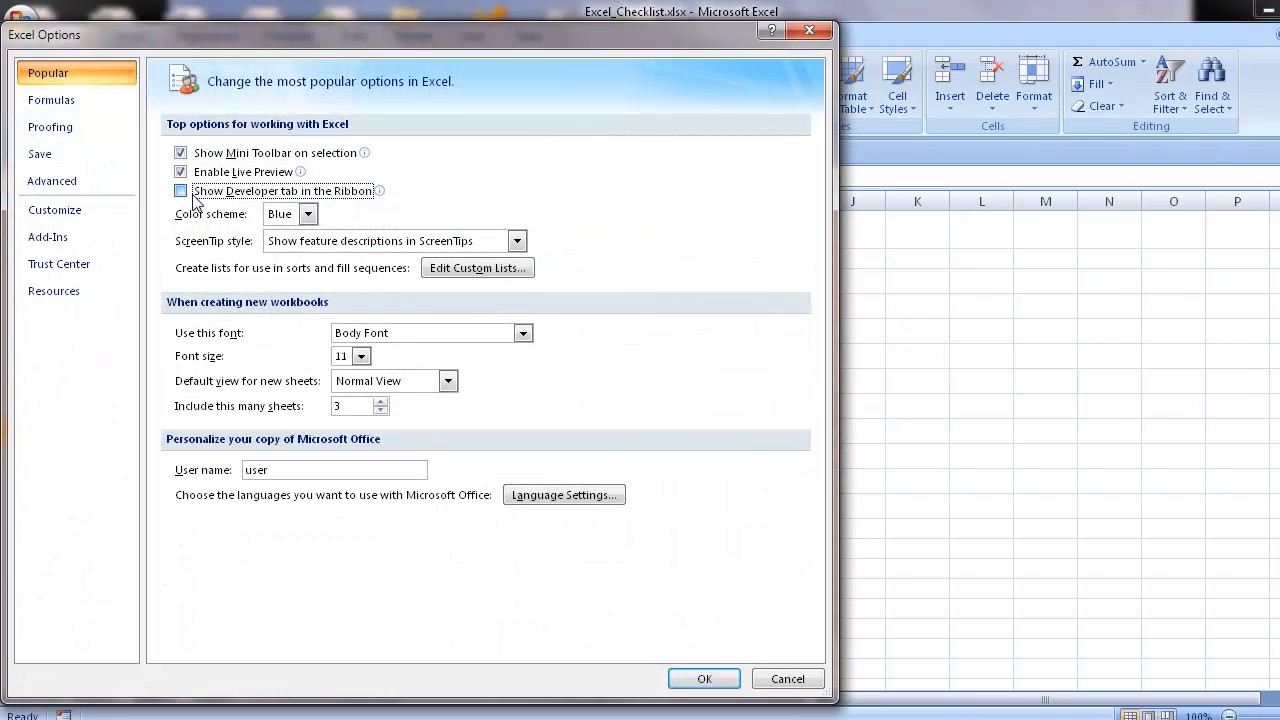
pyautogui.click(703, 679)
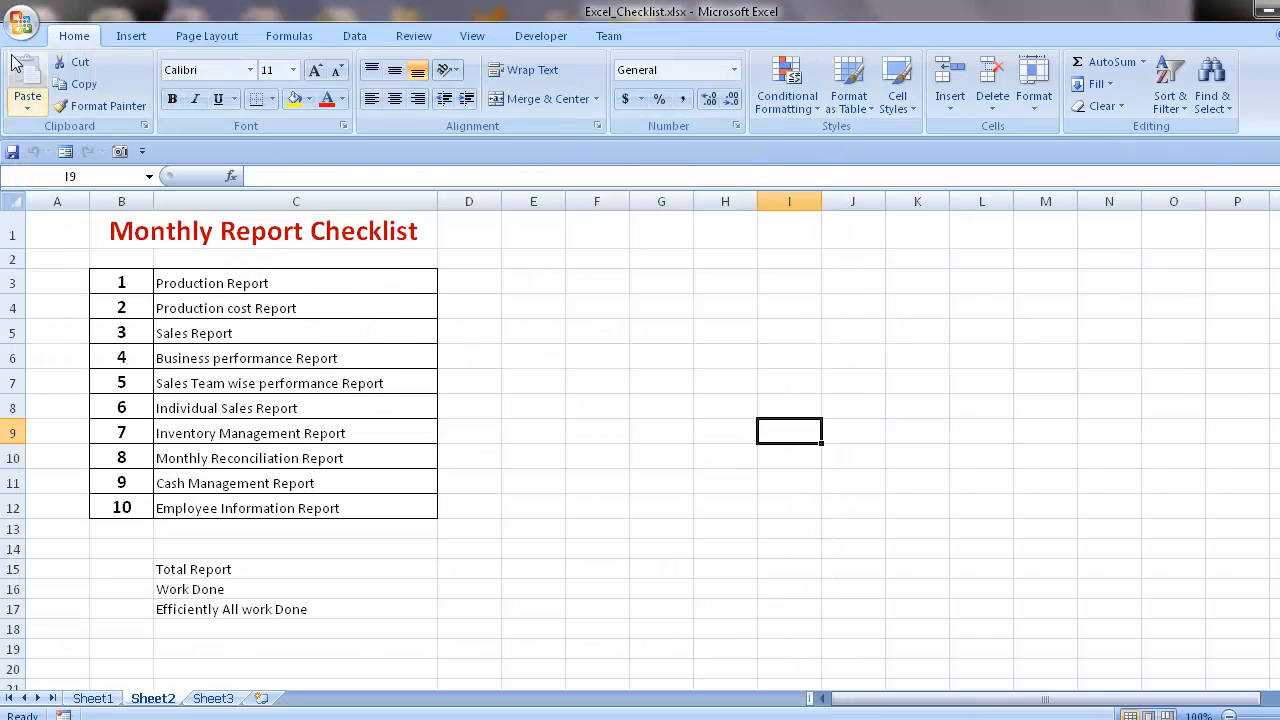
# - Review the Developer Tab commands available for the Quick Access Toolbar, leaving the toolbar as it is
pyautogui.click(17, 22)
pyautogui.click(283, 459)
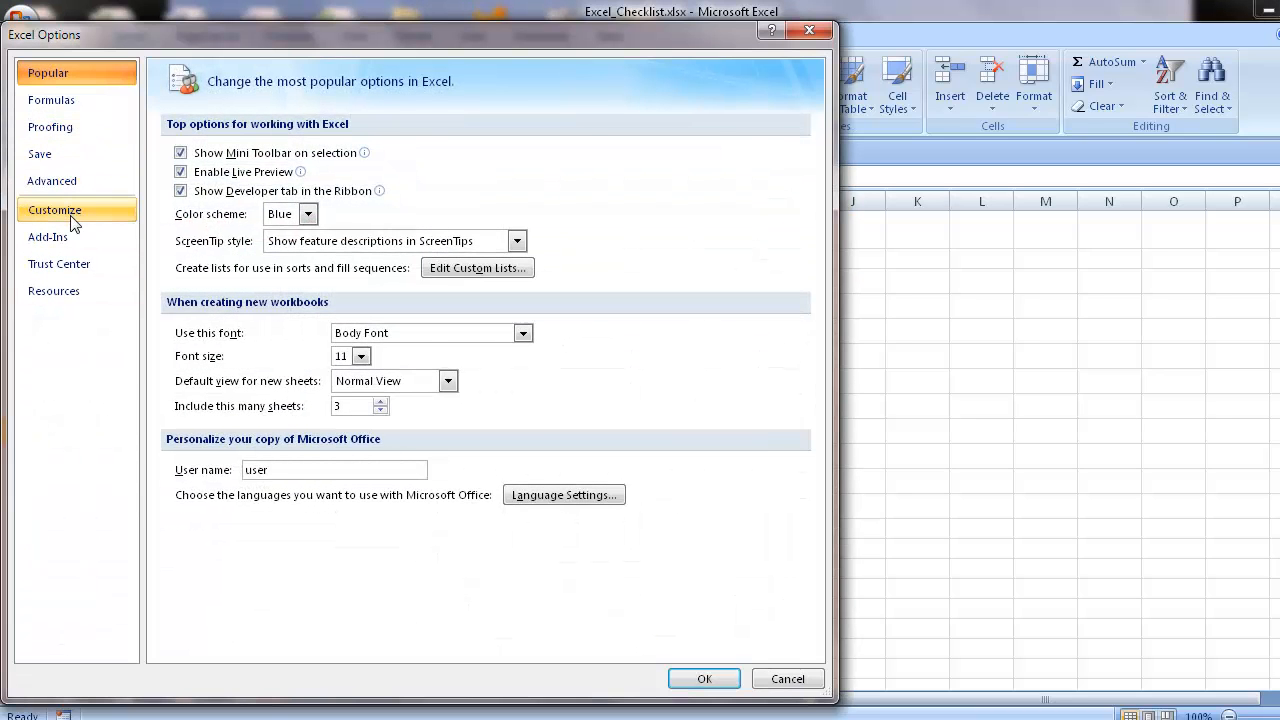
pyautogui.click(72, 218)
pyautogui.click(349, 144)
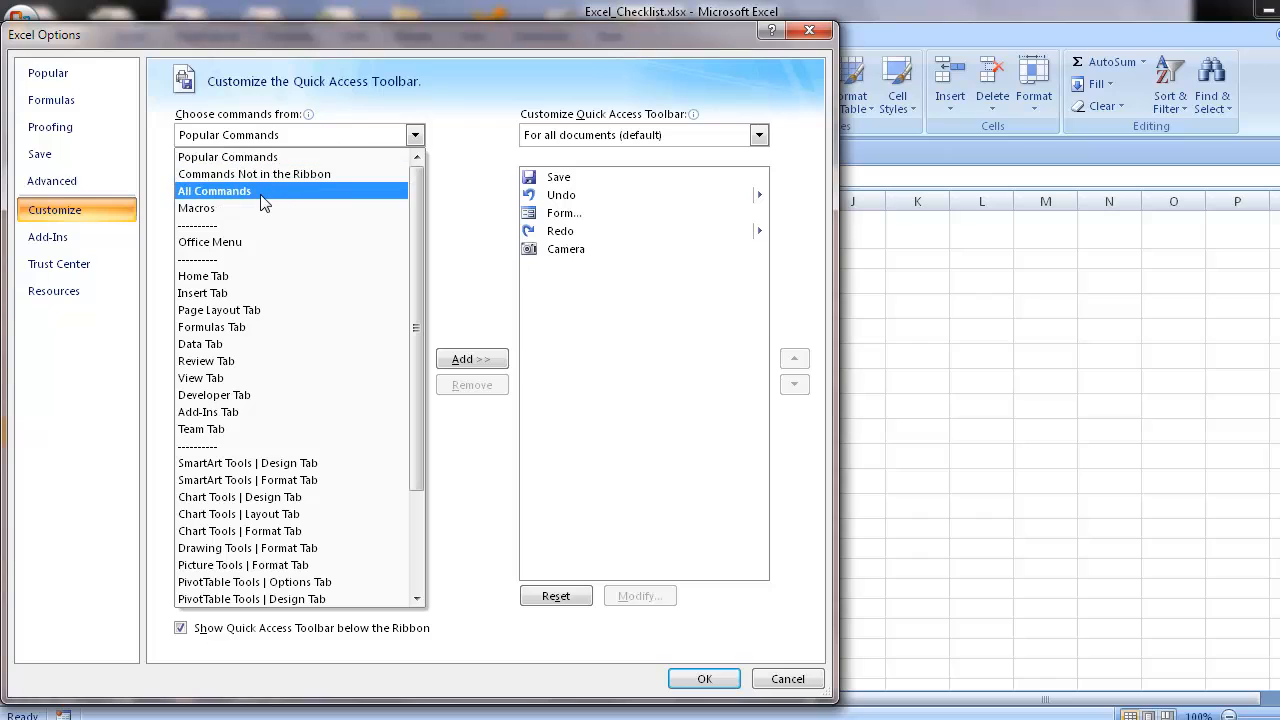
pyautogui.click(223, 398)
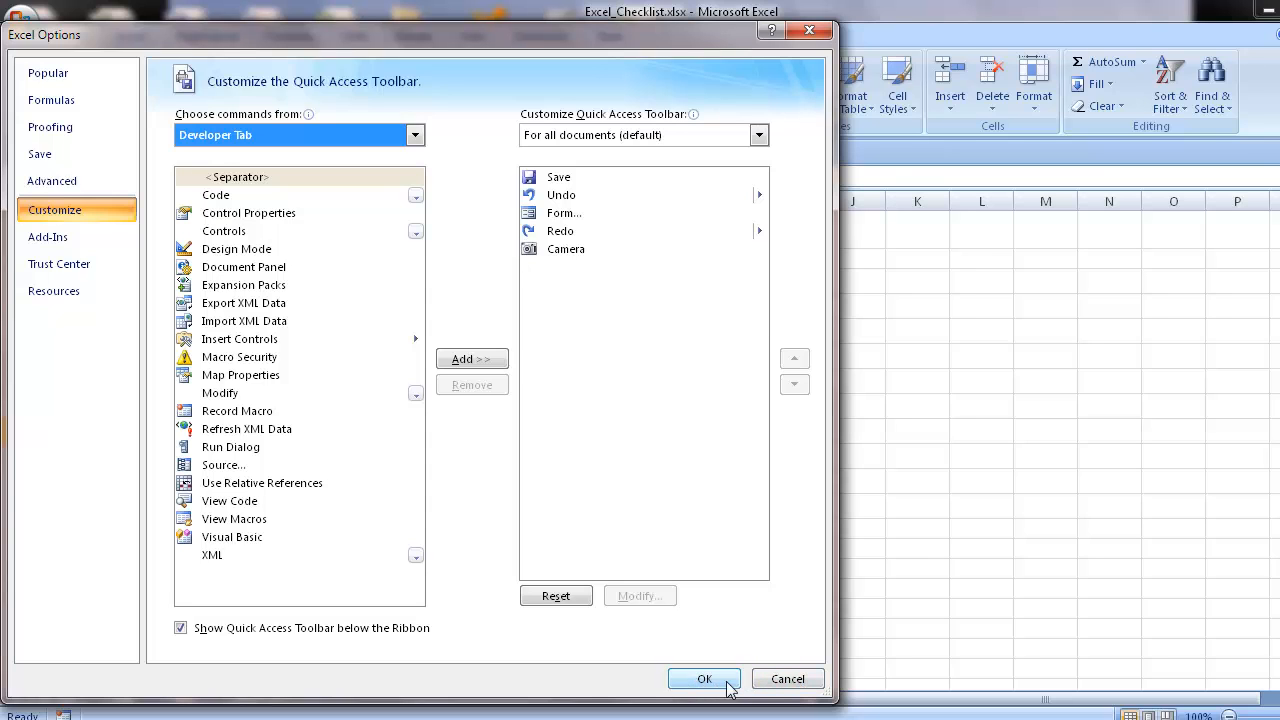
pyautogui.click(787, 684)
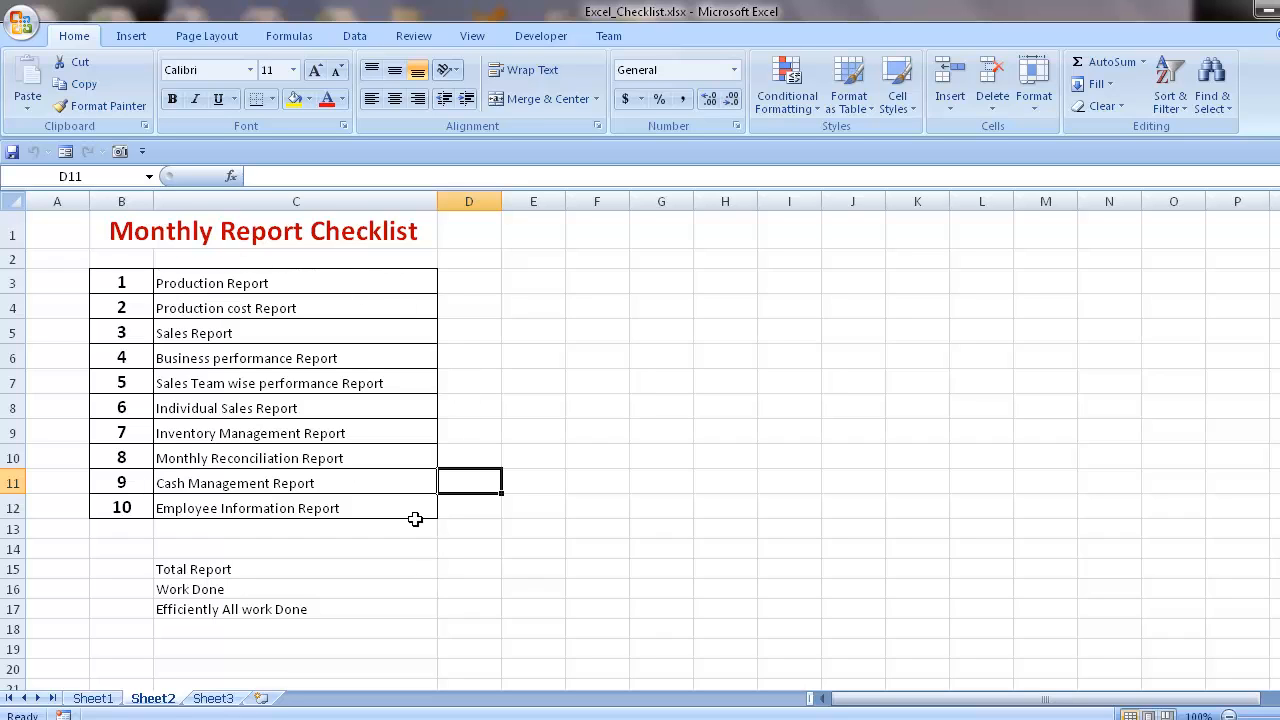
pyautogui.moveTo(111, 279); pyautogui.dragTo(291, 526)
pyautogui.scroll(3, 383, 482)
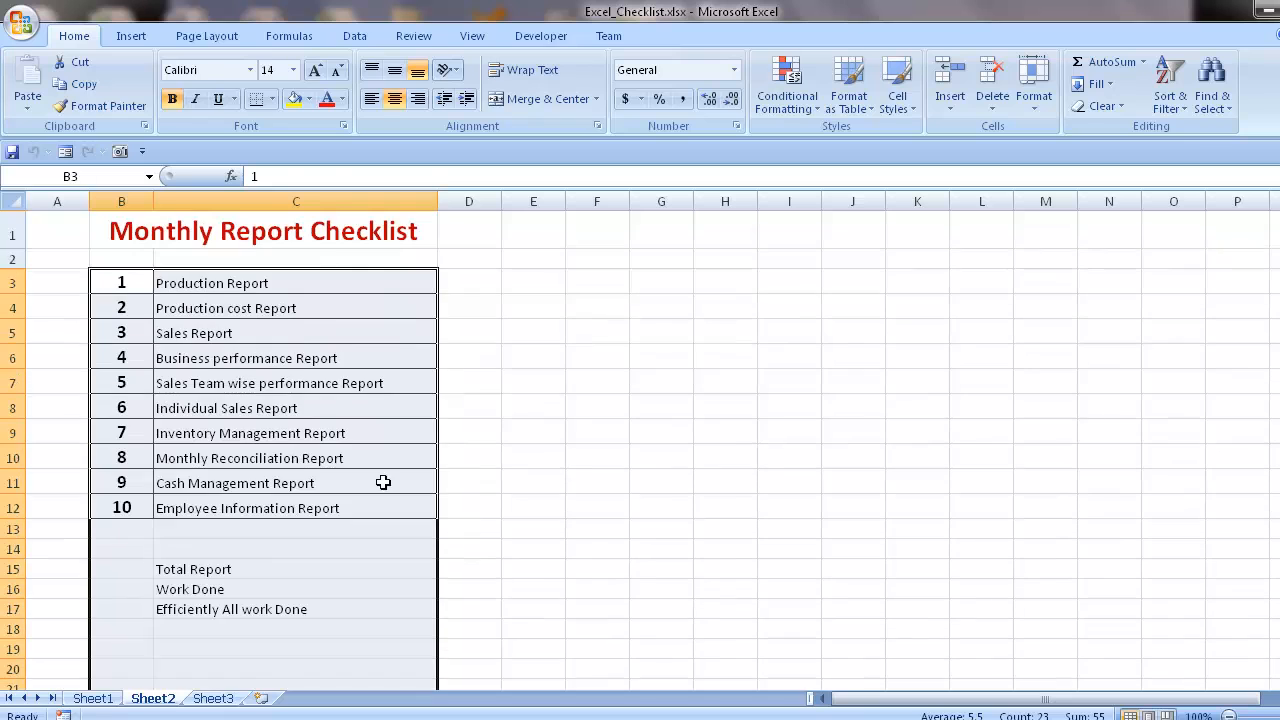
pyautogui.click(300, 380)
pyautogui.click(466, 288)
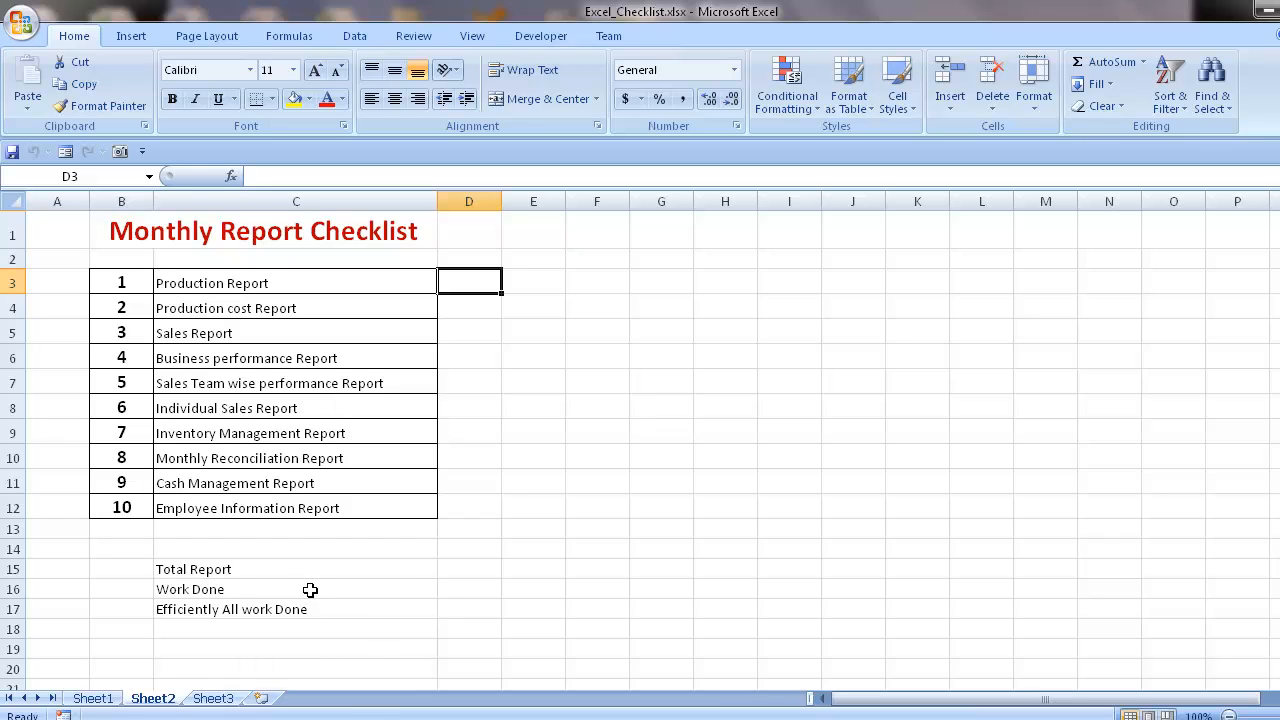
pyautogui.click(454, 571)
pyautogui.click(451, 589)
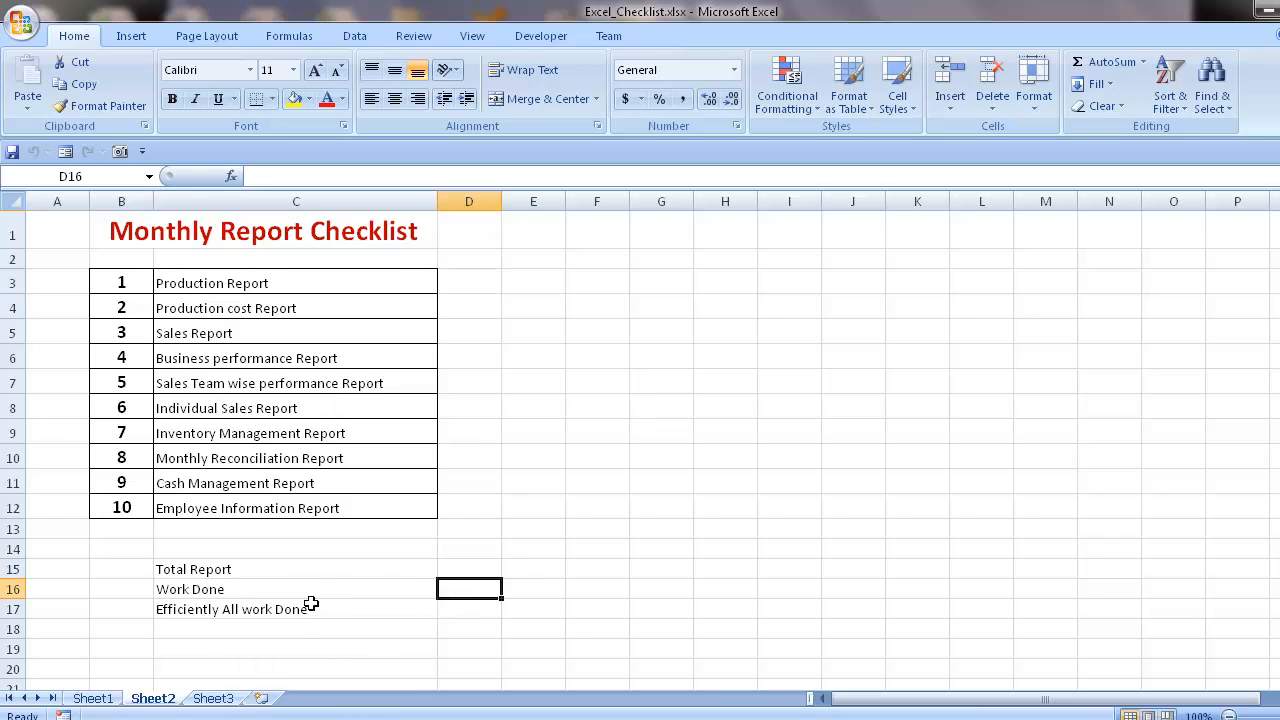
pyautogui.click(466, 611)
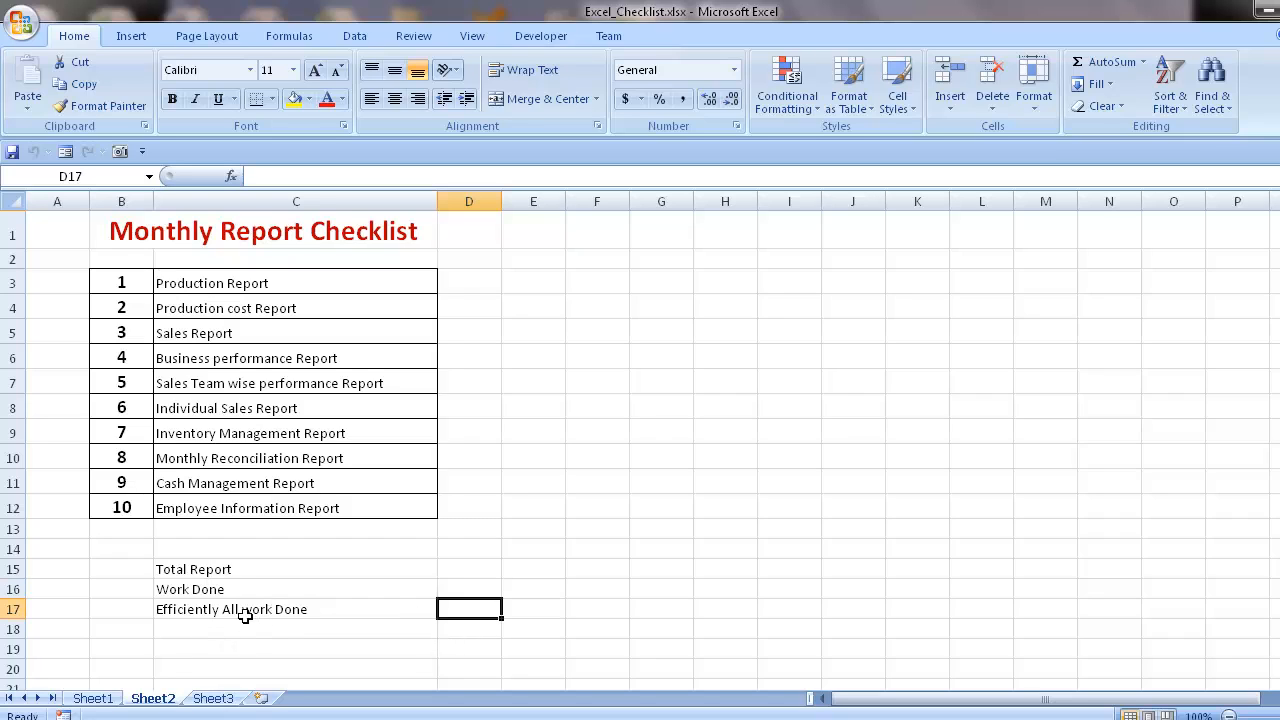
pyautogui.click(455, 571)
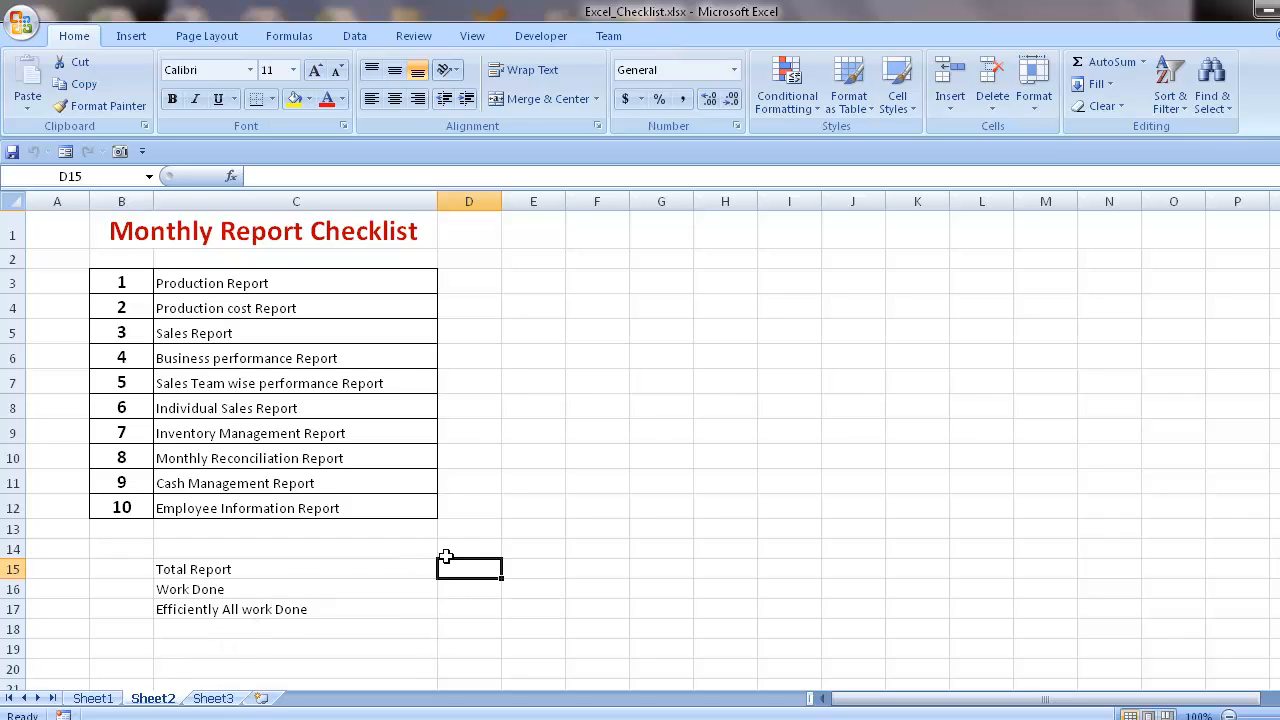
# - Insert a Check Box form control in cell D3, beside Production Report
pyautogui.click(480, 276)
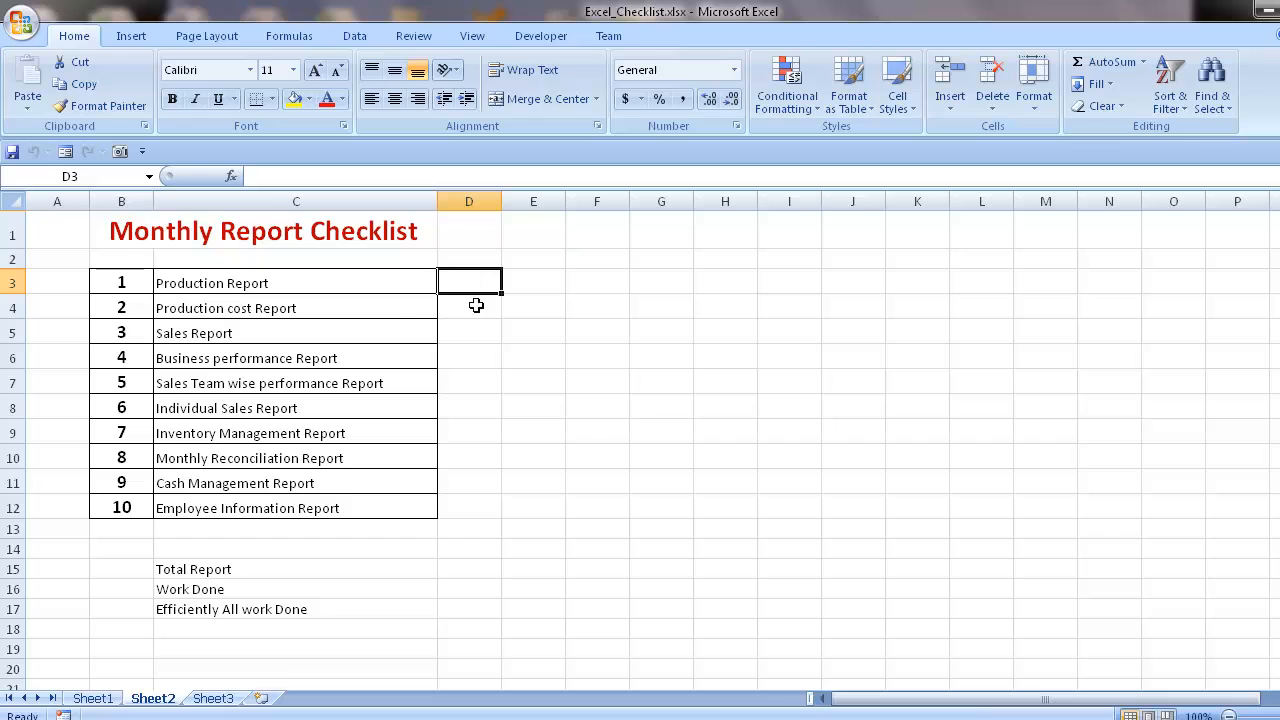
pyautogui.click(536, 36)
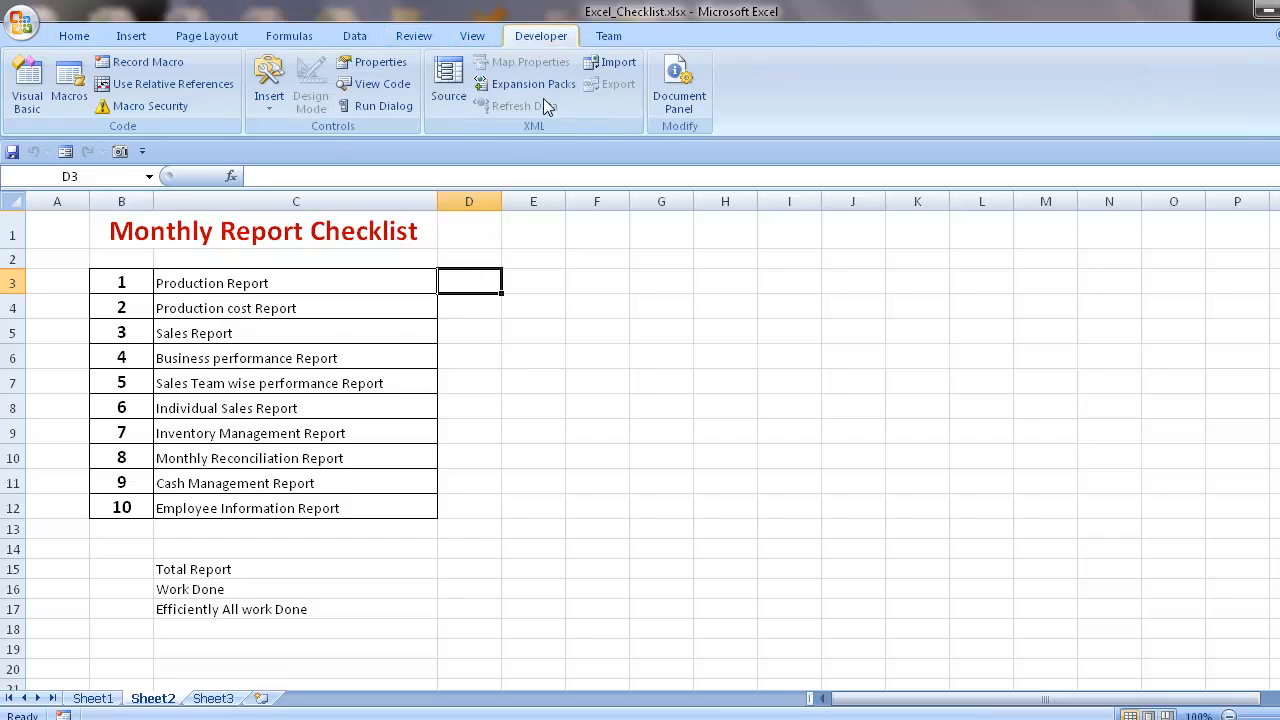
pyautogui.click(269, 104)
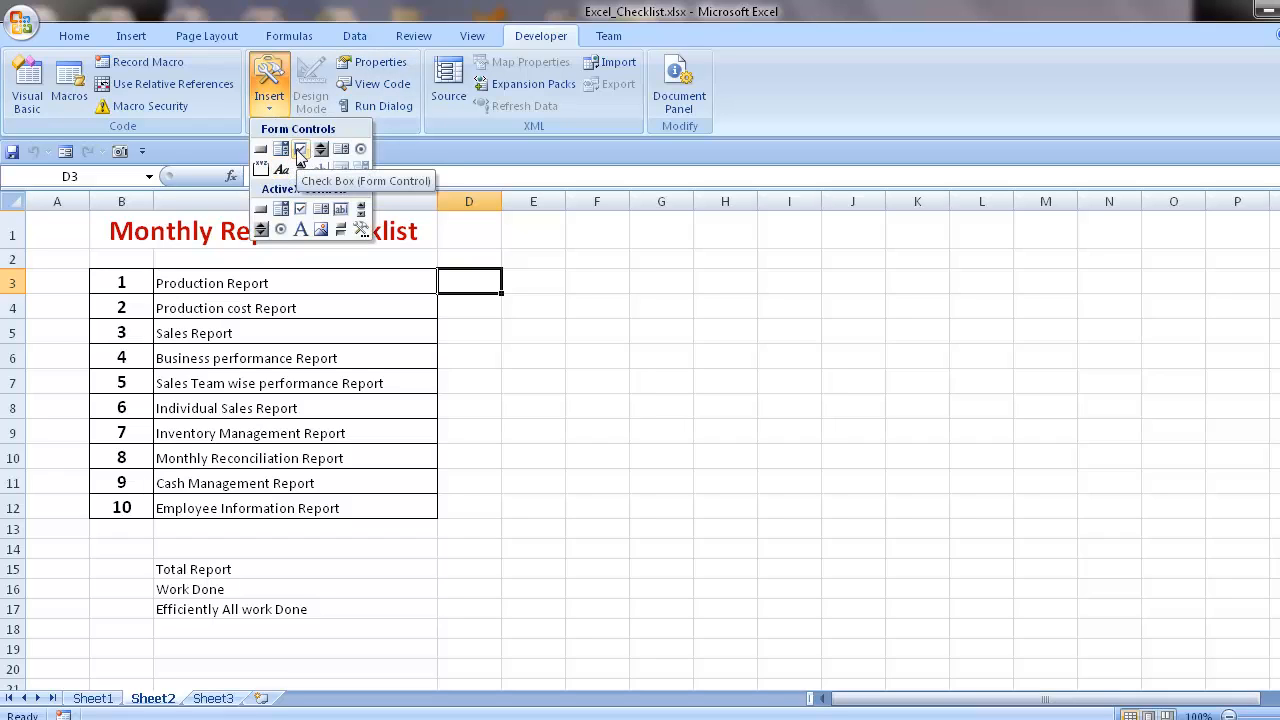
pyautogui.click(300, 150)
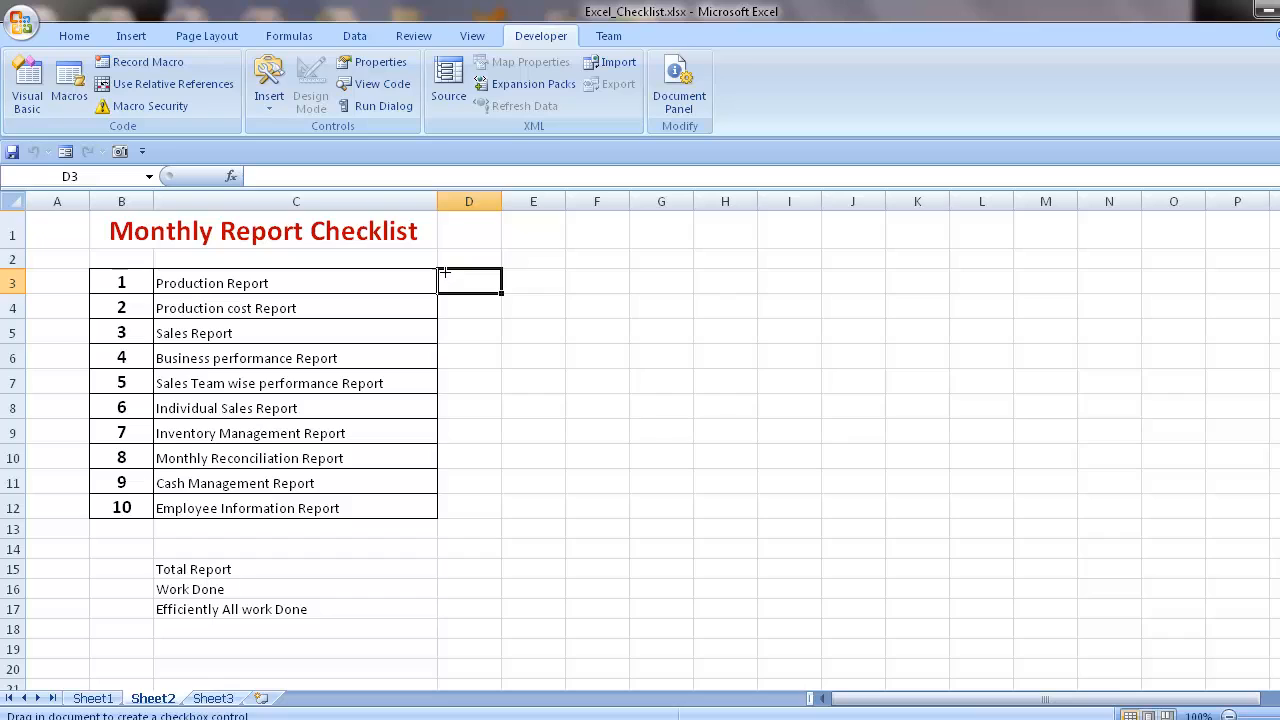
pyautogui.moveTo(446, 275)
pyautogui.mouseDown()
pyautogui.moveTo(470, 296)
pyautogui.moveTo(457, 277)
pyautogui.mouseUp()
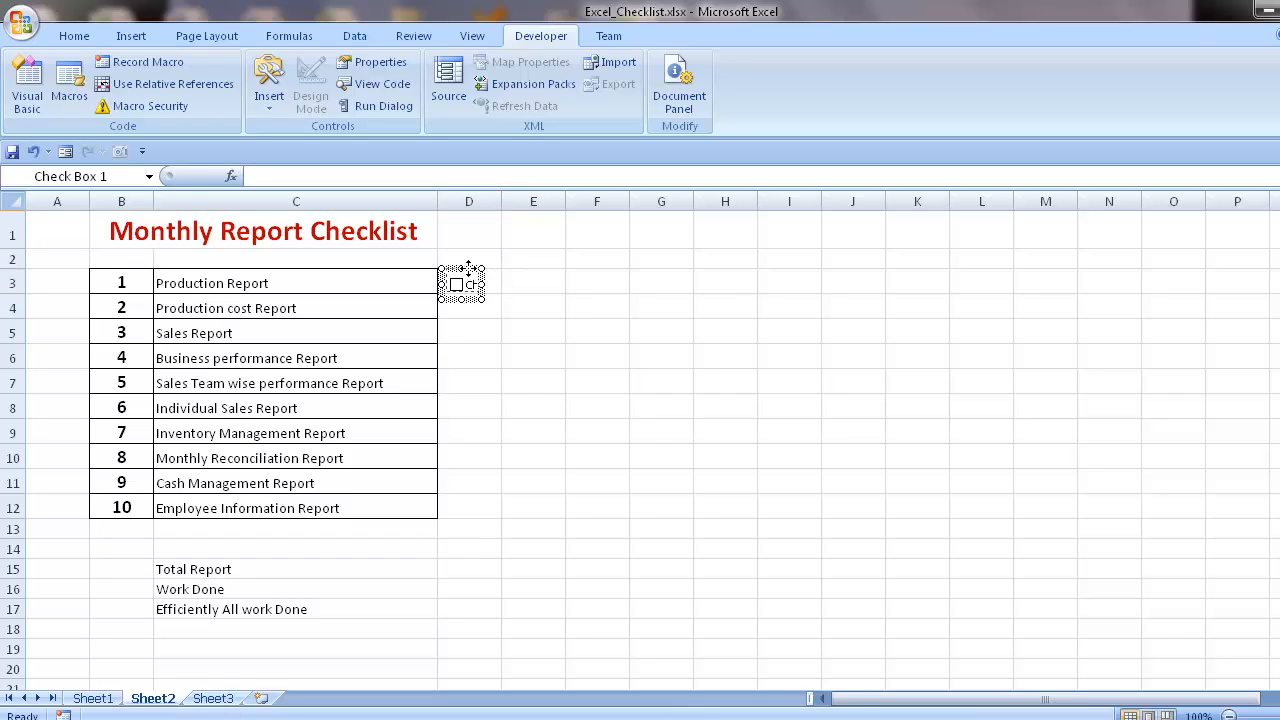
# - Remove the caption text from the check box in D3, keeping only its box
pyautogui.rightClick(470, 283)
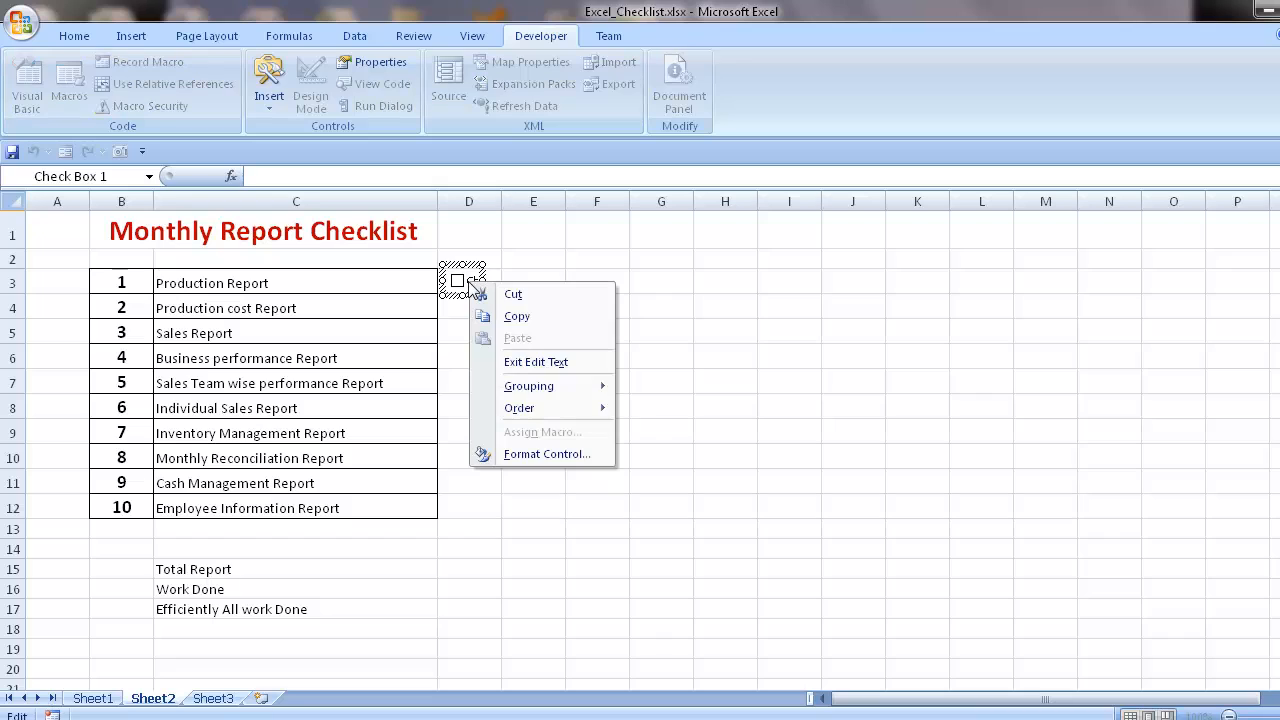
pyautogui.click(530, 362)
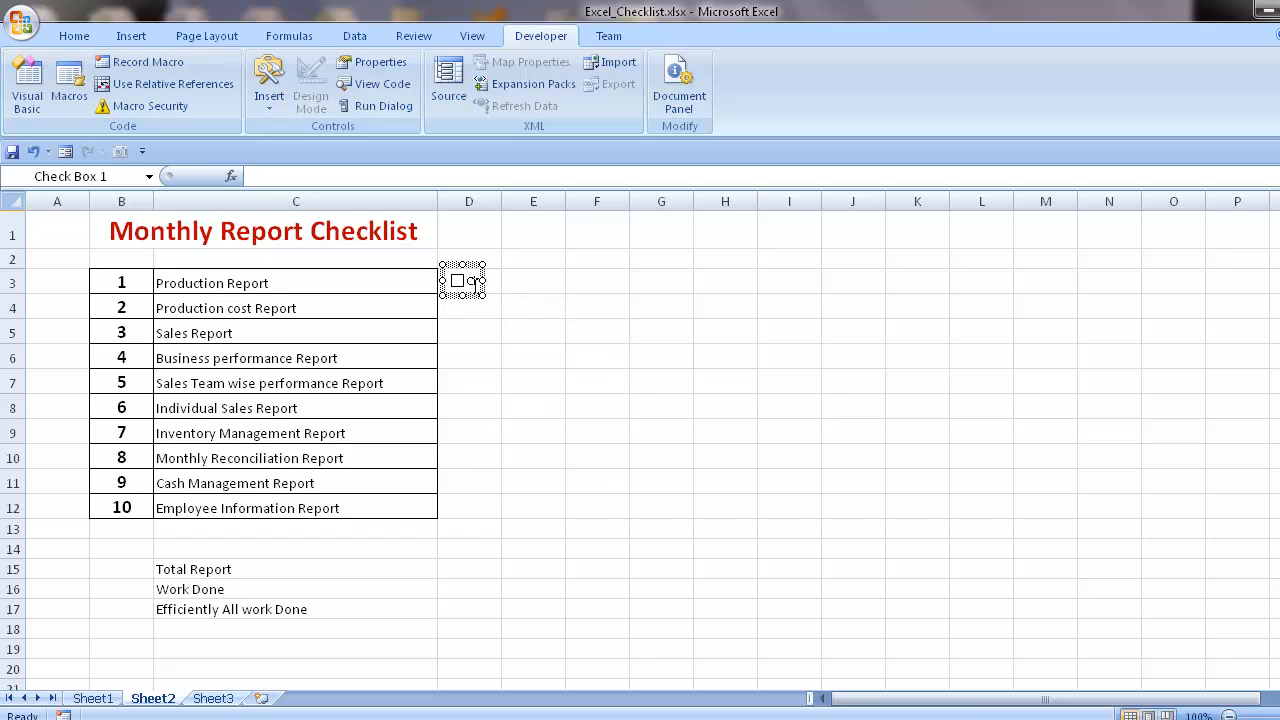
pyautogui.press('Delete')
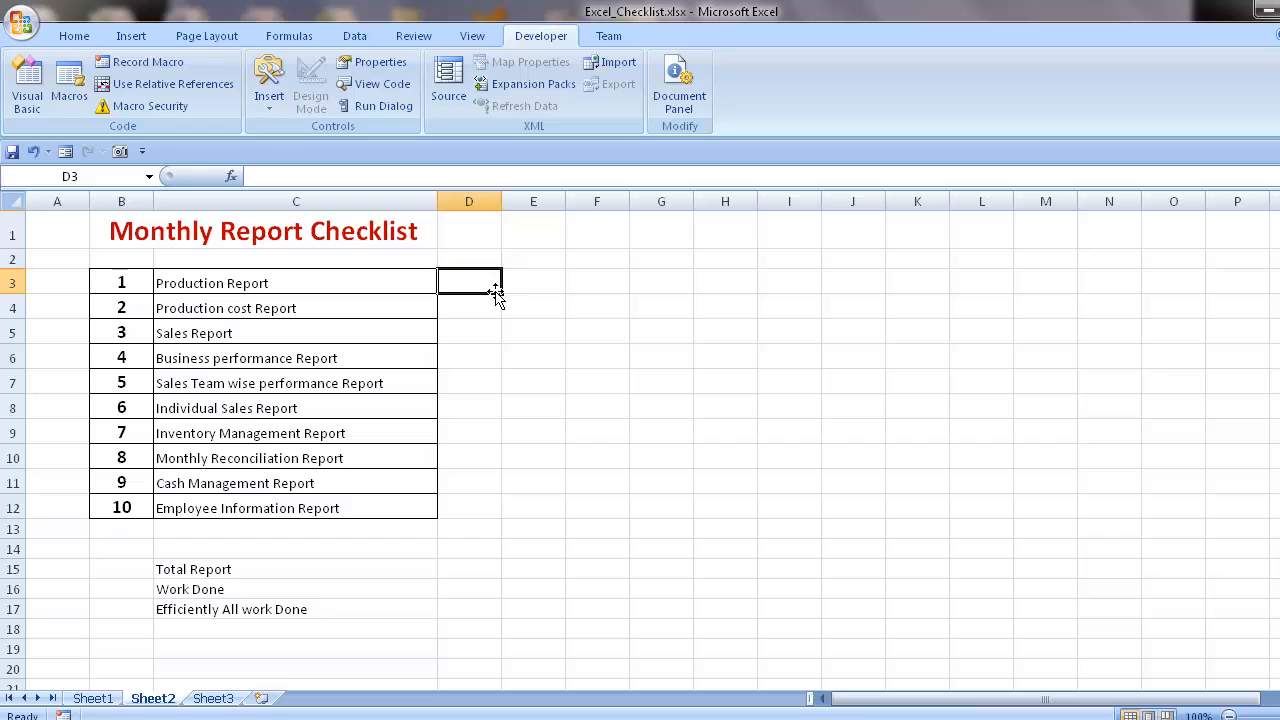
pyautogui.hotkey('ctrl', 'z')
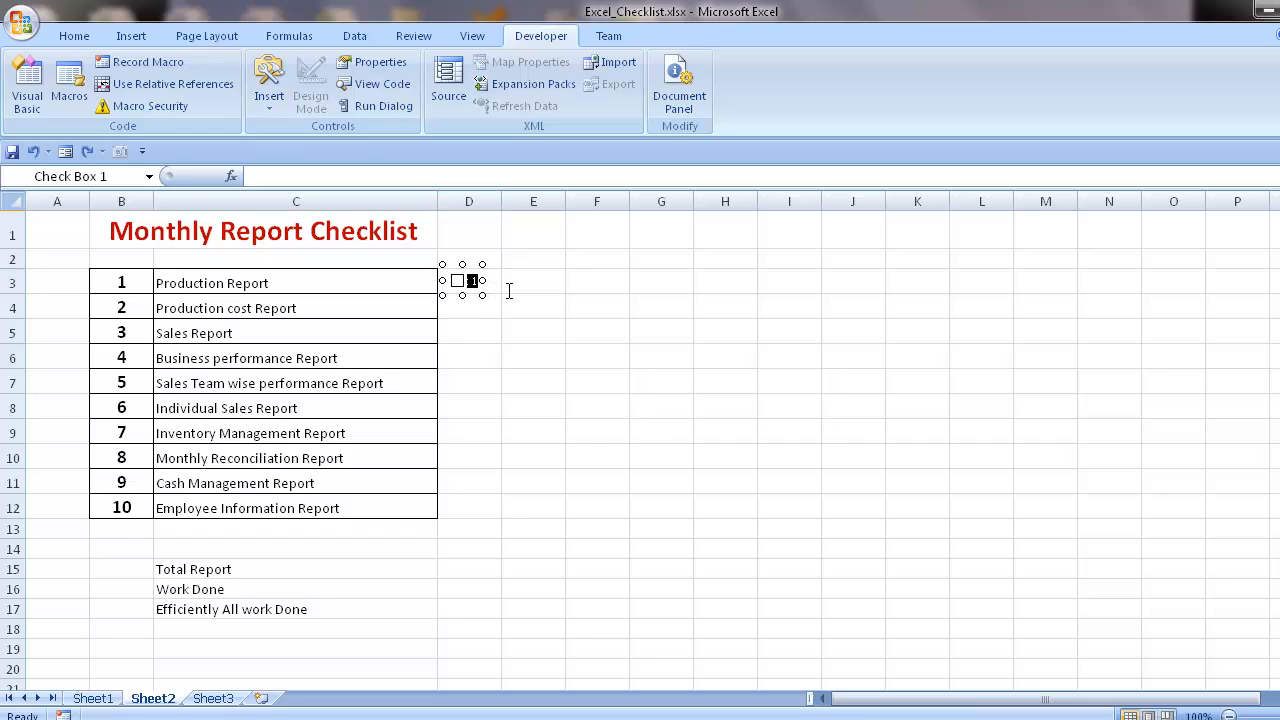
pyautogui.moveTo(509, 291); pyautogui.dragTo(508, 292)
pyautogui.click(506, 314)
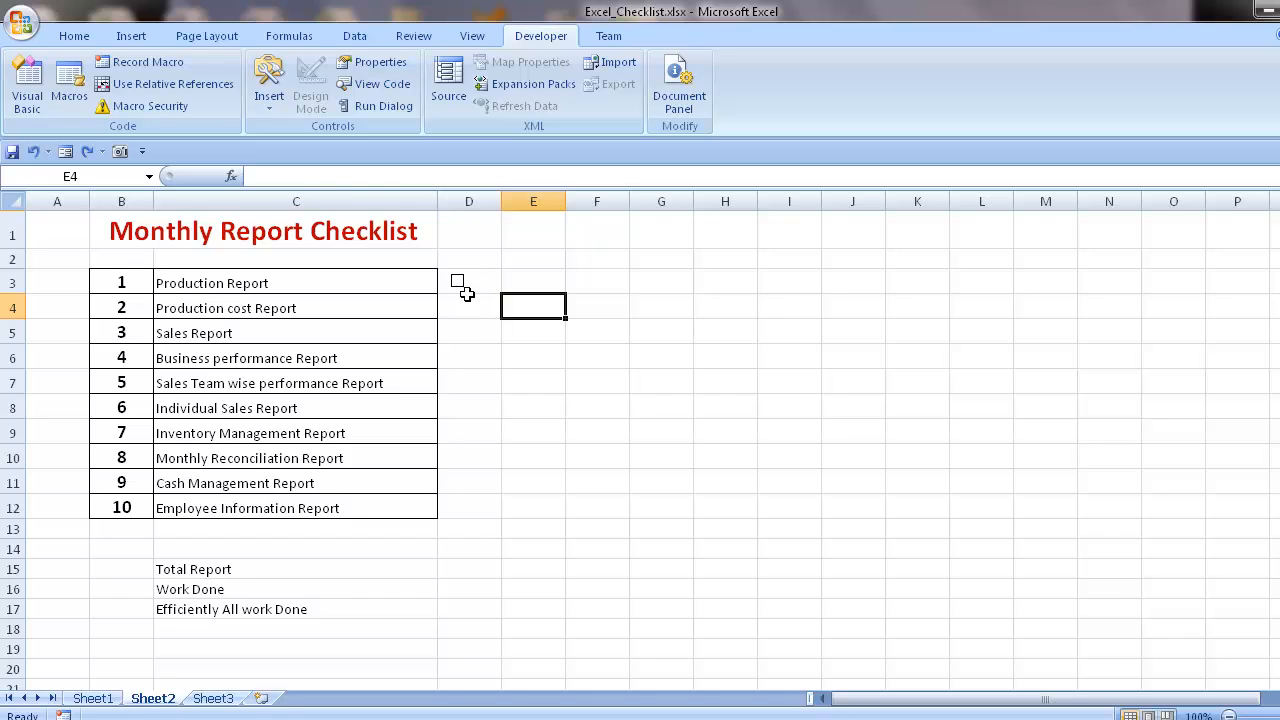
# - Fill cell D3 with its check box down through D12 so every report has one
pyautogui.click(497, 290)
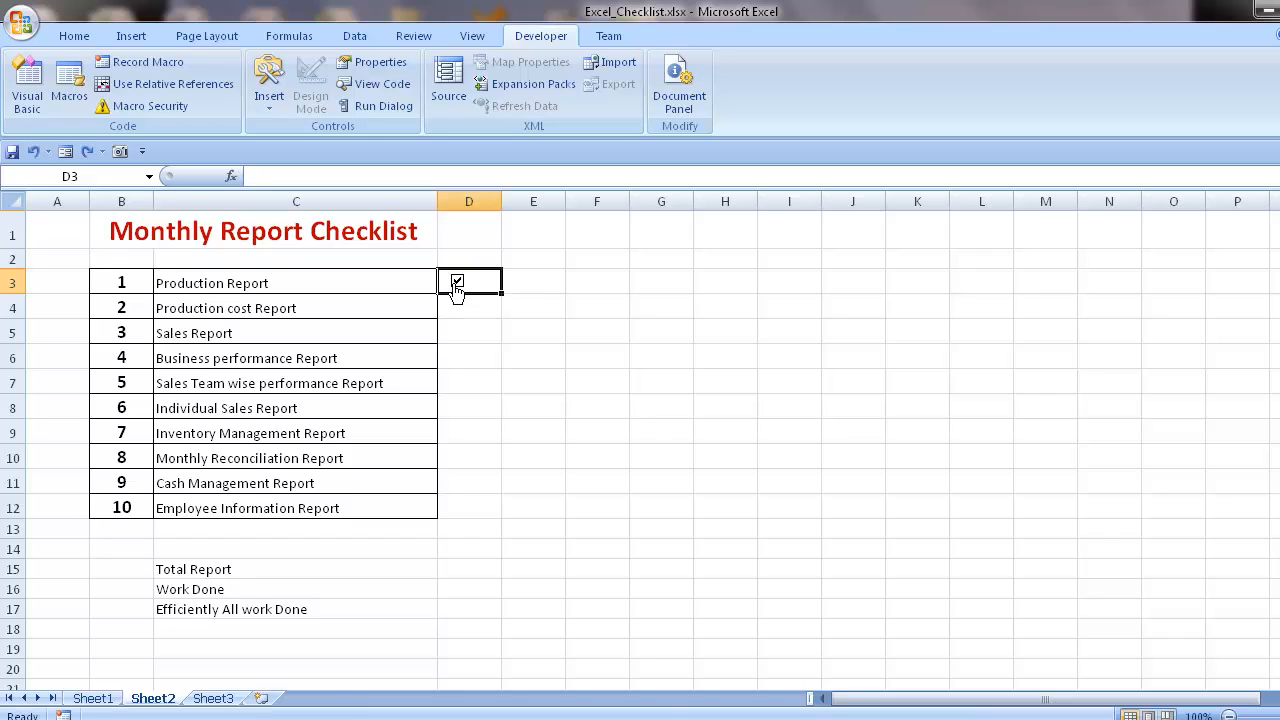
pyautogui.moveTo(501, 292); pyautogui.dragTo(515, 521)
pyautogui.click(554, 312)
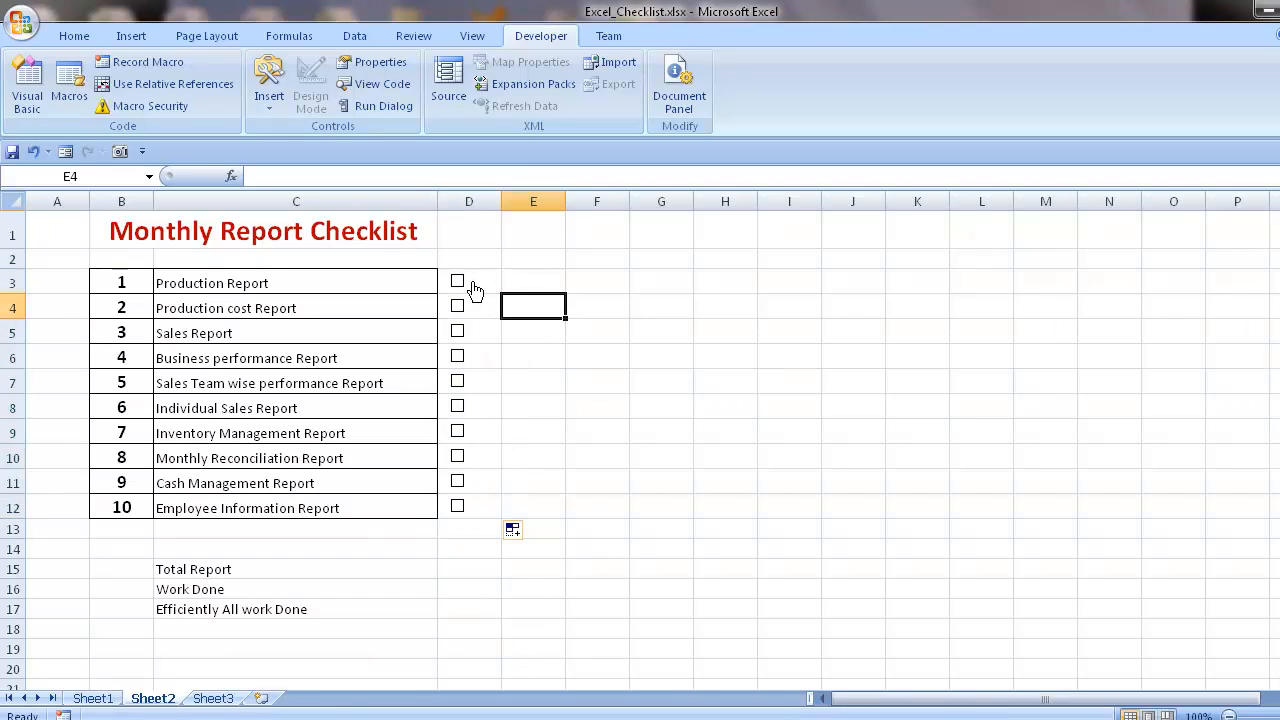
pyautogui.click(514, 278)
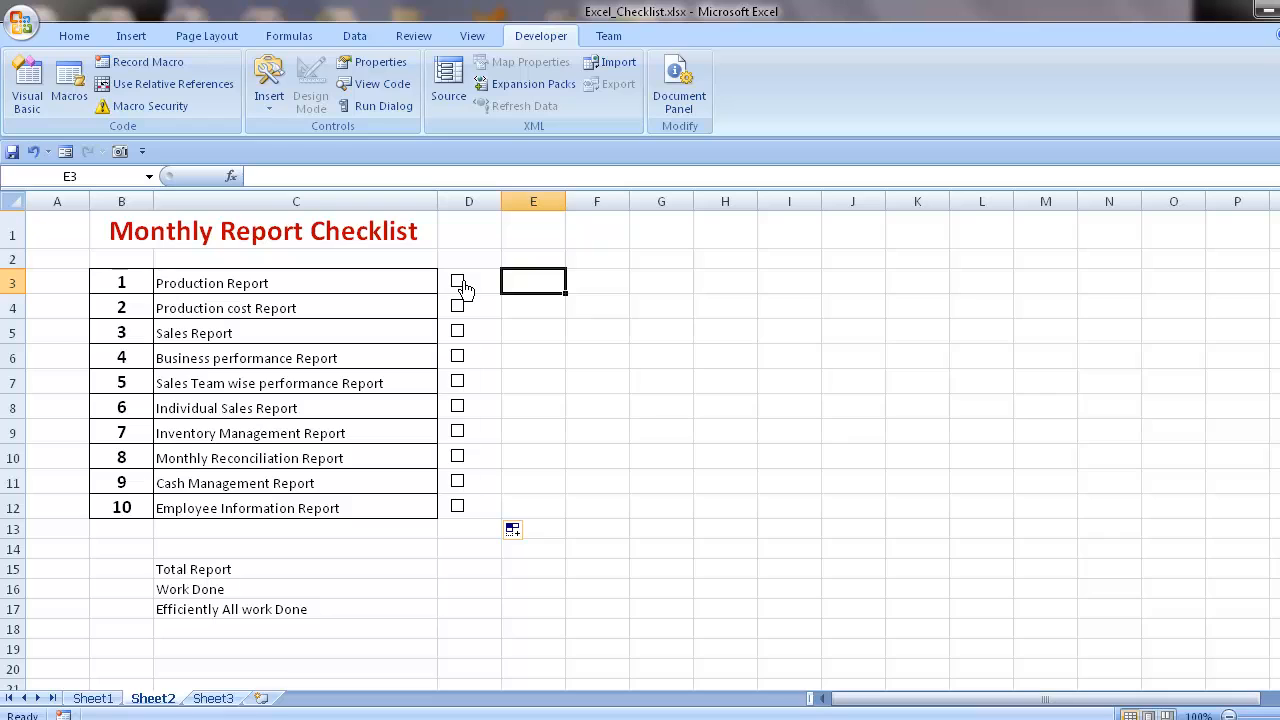
# - Link the Production Report check box to cell E3, with its value set to Unchecked
pyautogui.rightClick(465, 289)
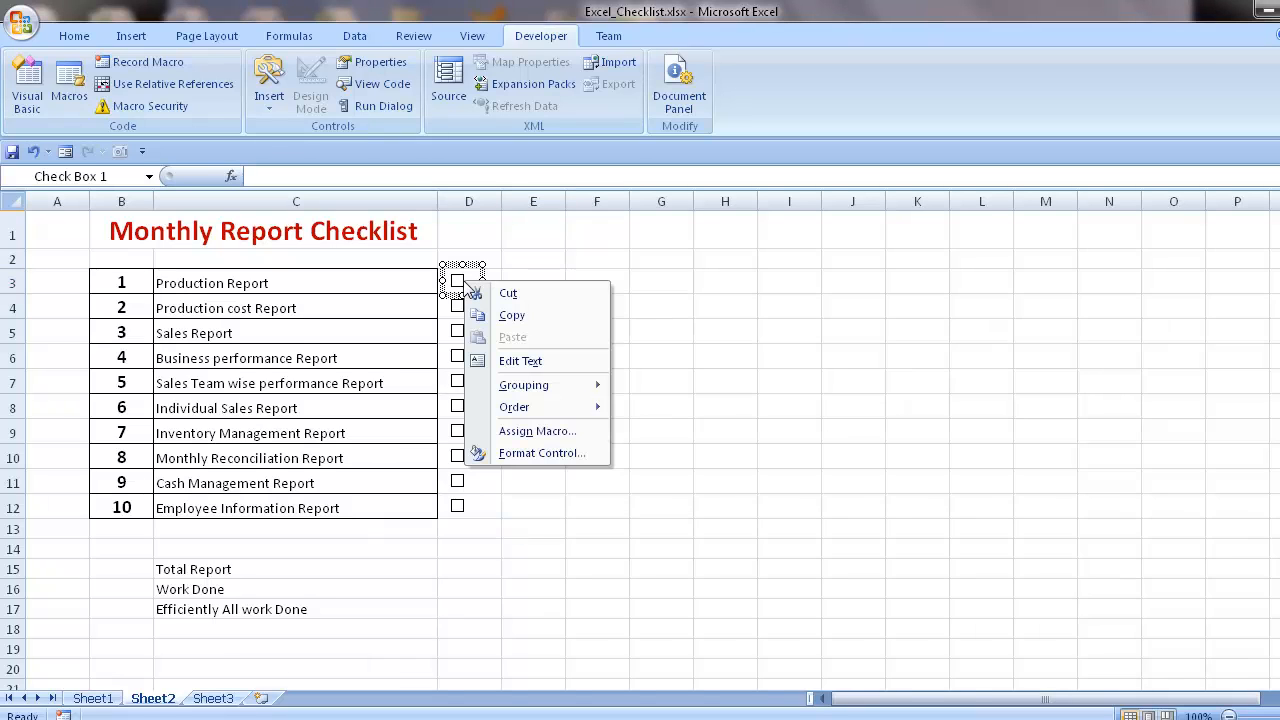
pyautogui.click(531, 452)
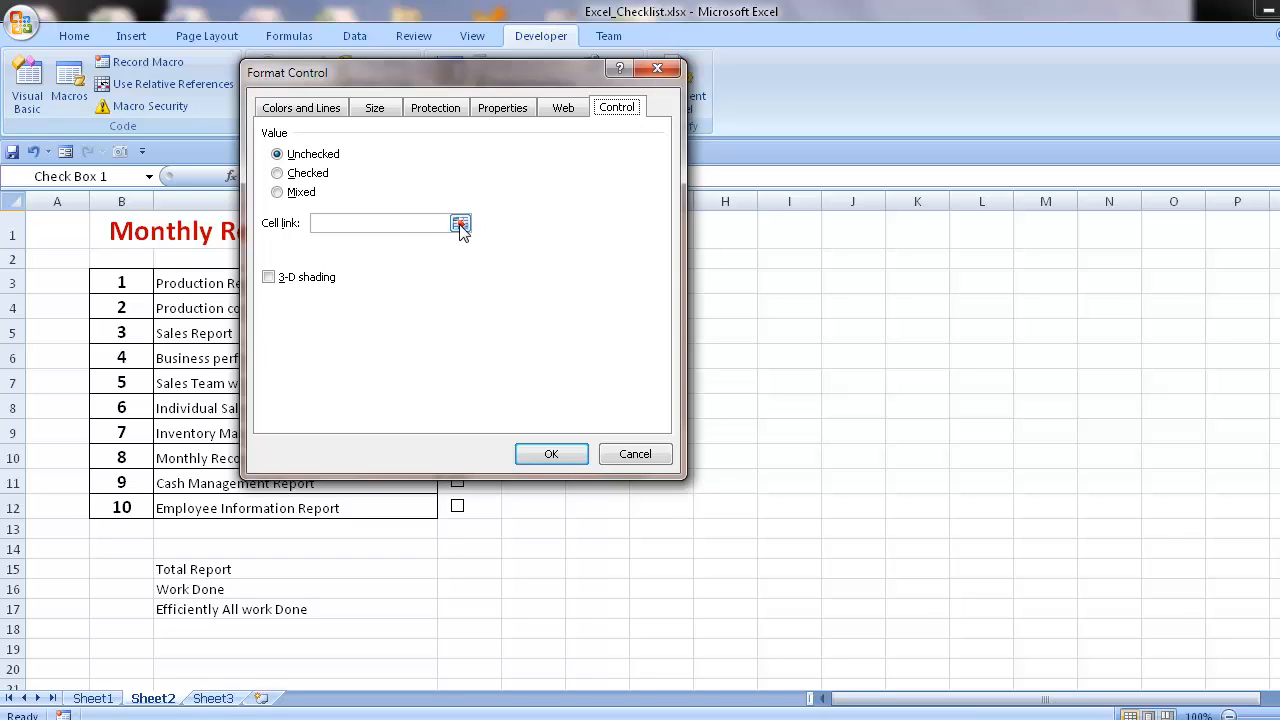
pyautogui.click(277, 173)
pyautogui.click(277, 154)
pyautogui.click(460, 224)
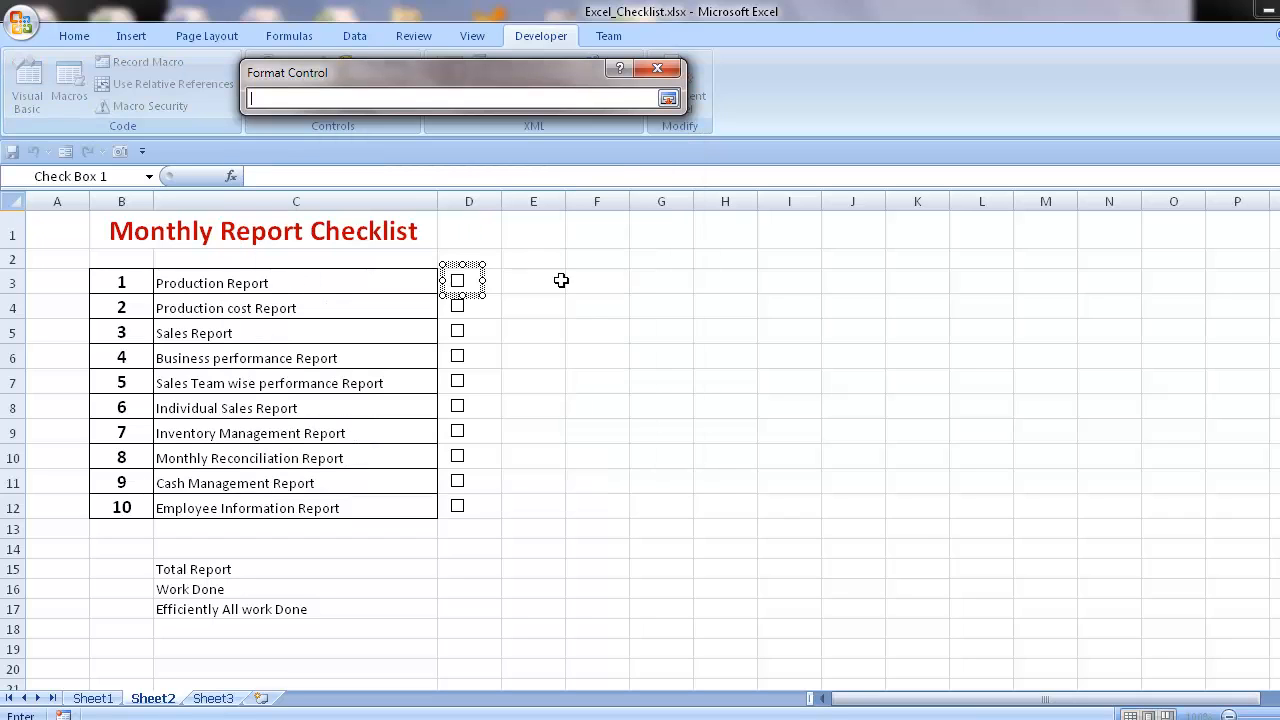
pyautogui.click(528, 279)
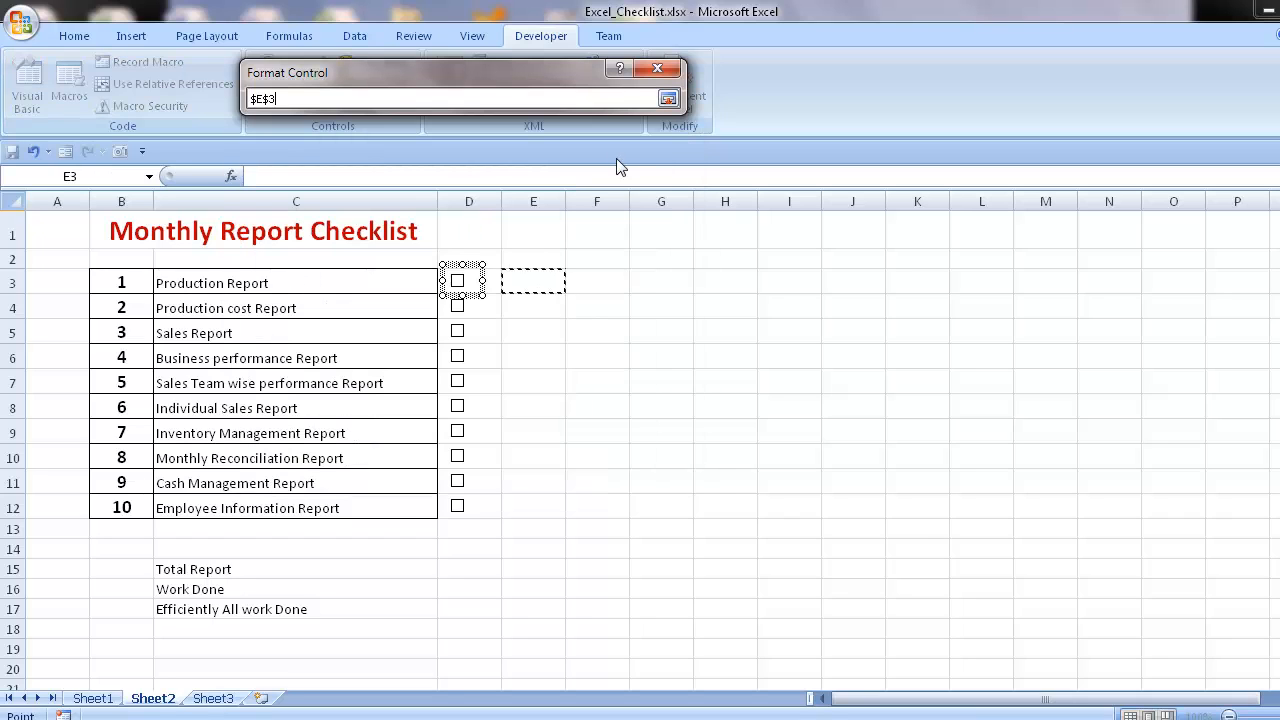
pyautogui.click(668, 97)
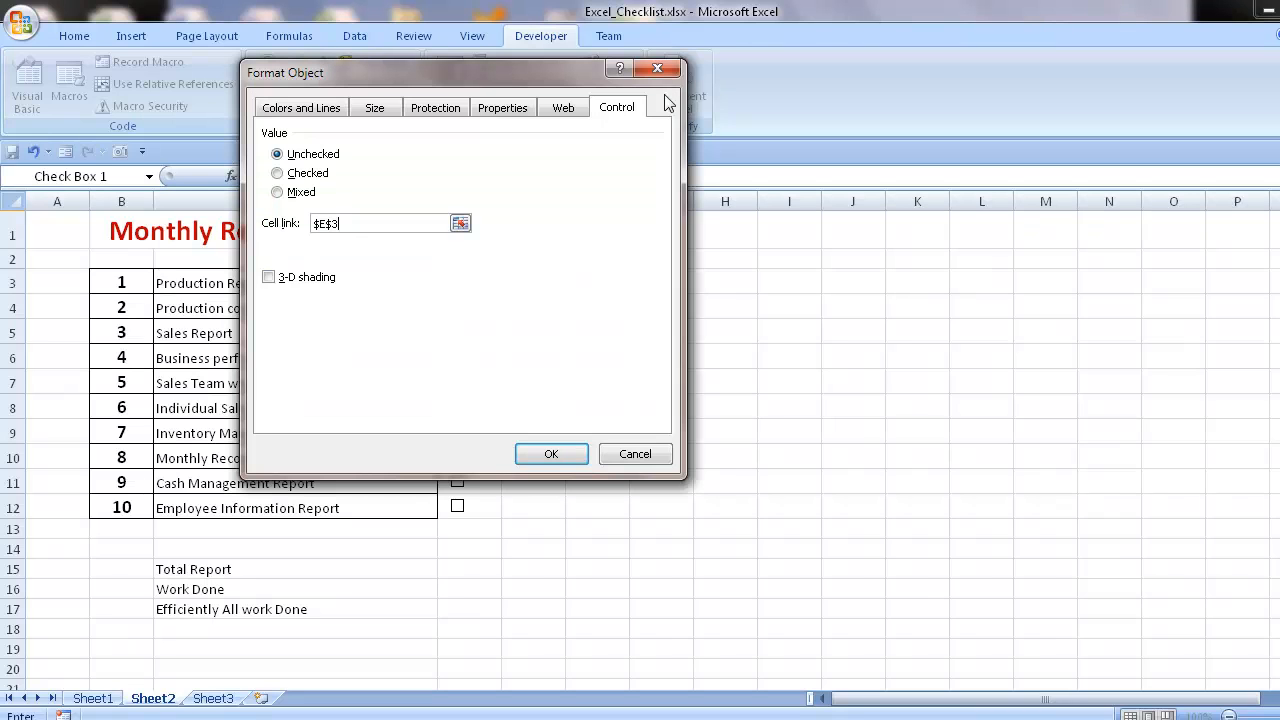
pyautogui.click(552, 455)
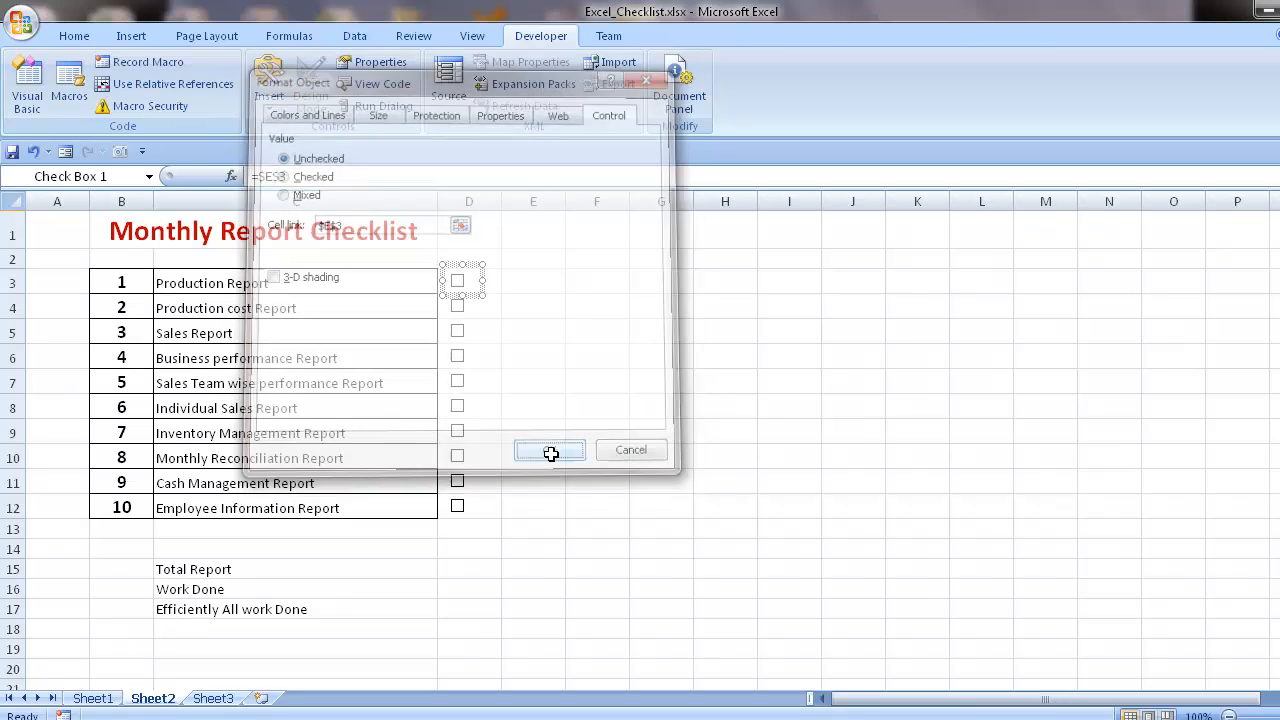
pyautogui.click(496, 310)
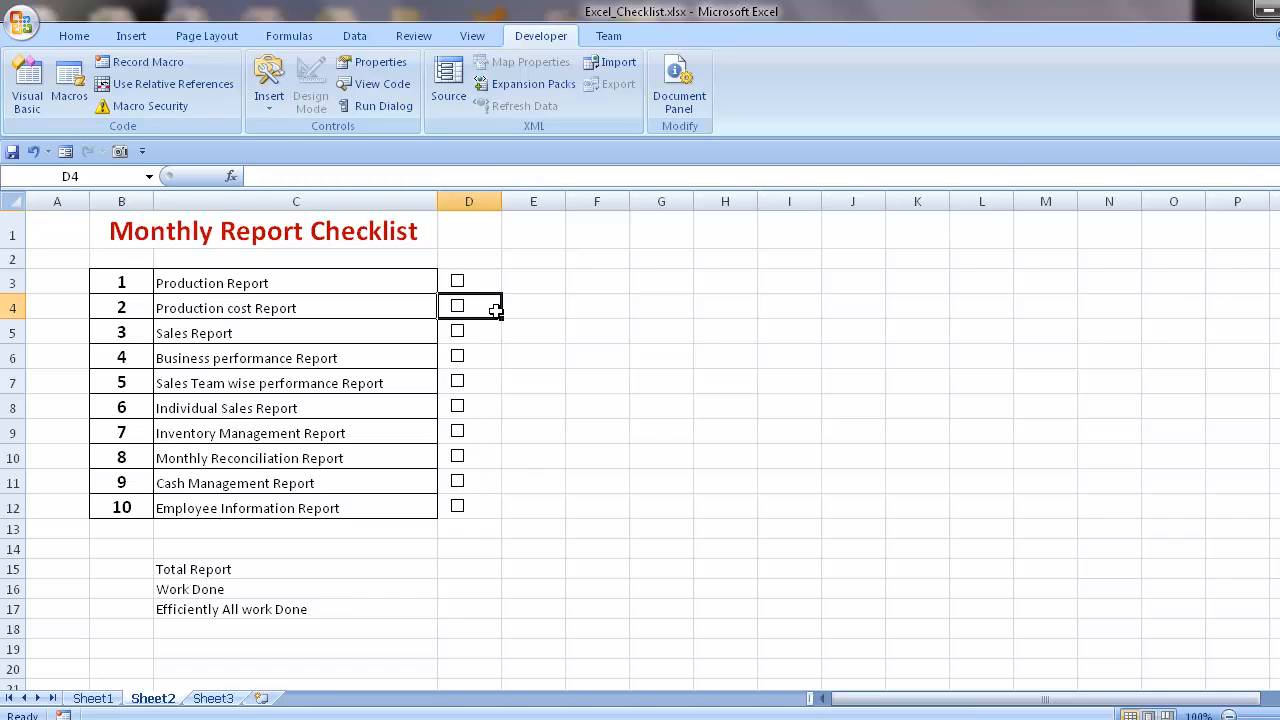
pyautogui.rightClick(494, 310)
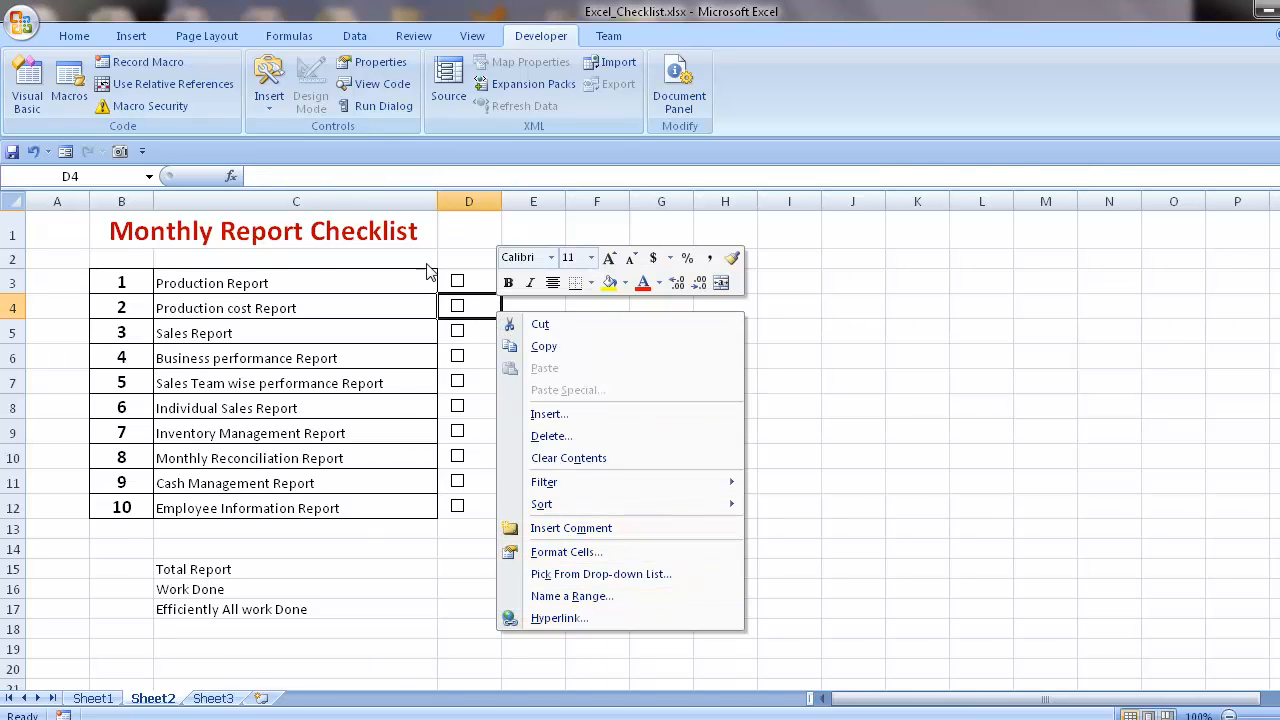
pyautogui.press('Escape')
# - Link the Production cost Report check box to cell E4, using the reference without dollar signs
pyautogui.rightClick(460, 307)
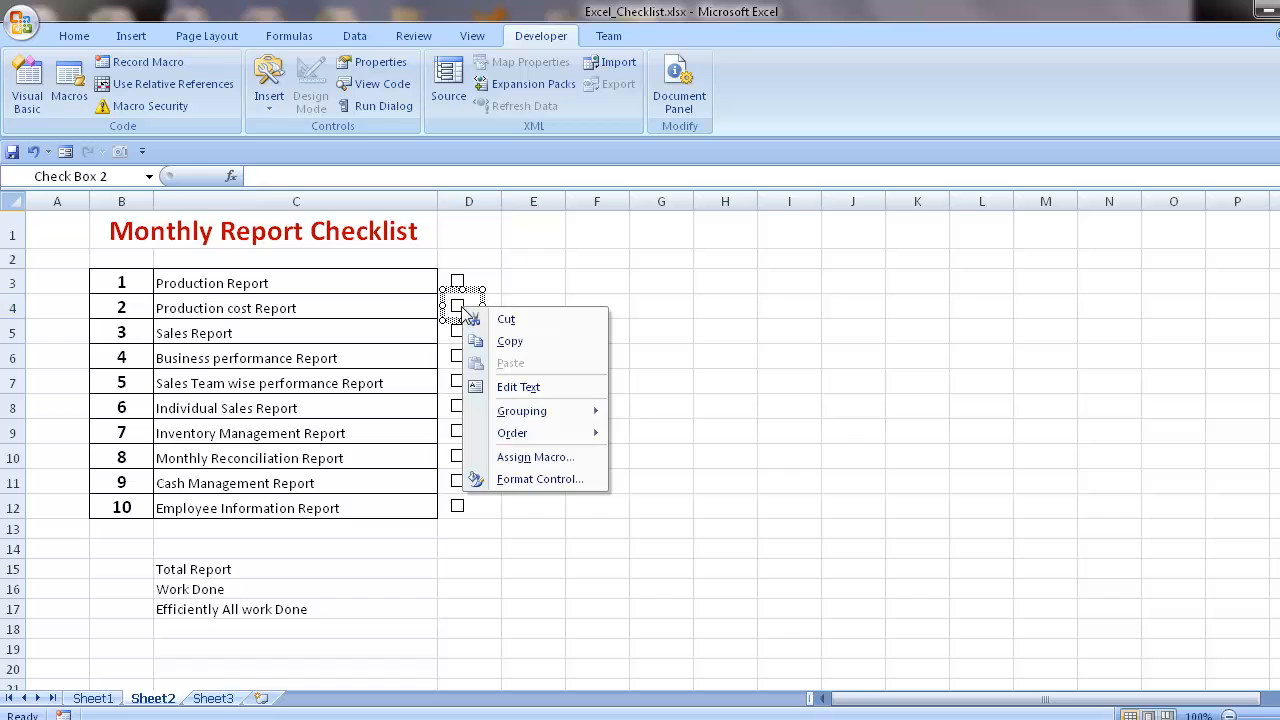
pyautogui.click(506, 478)
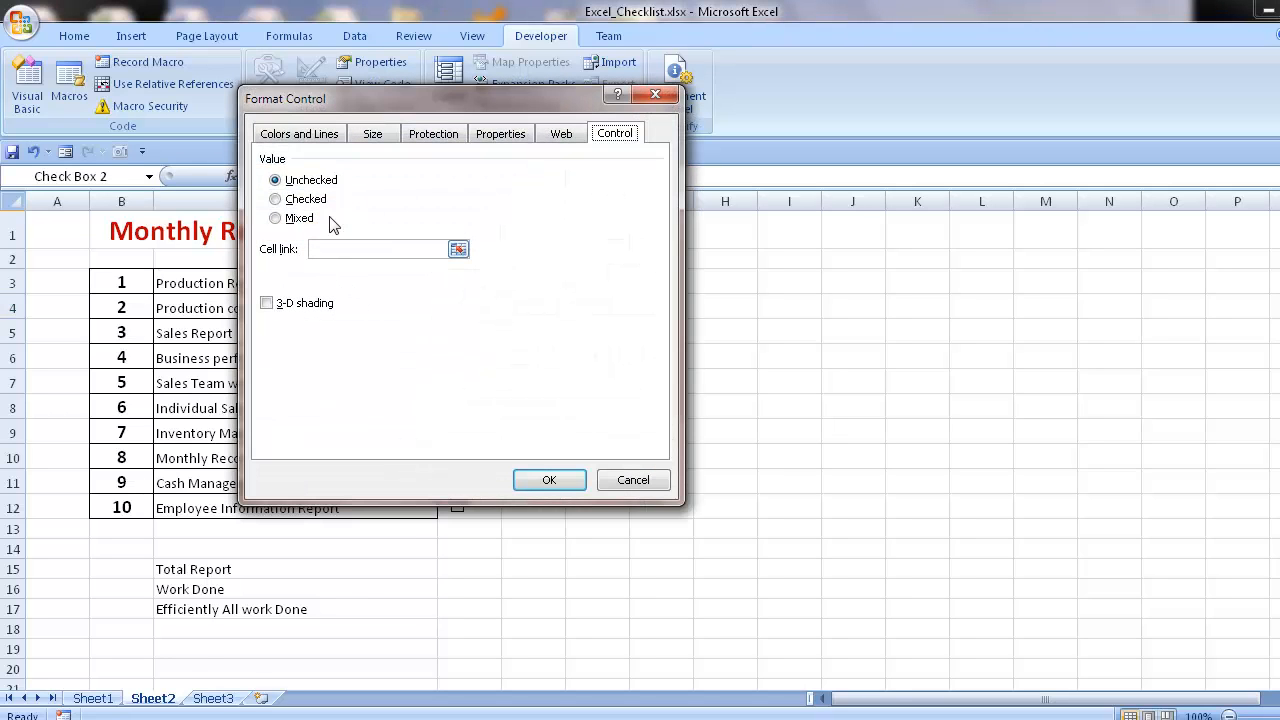
pyautogui.click(458, 249)
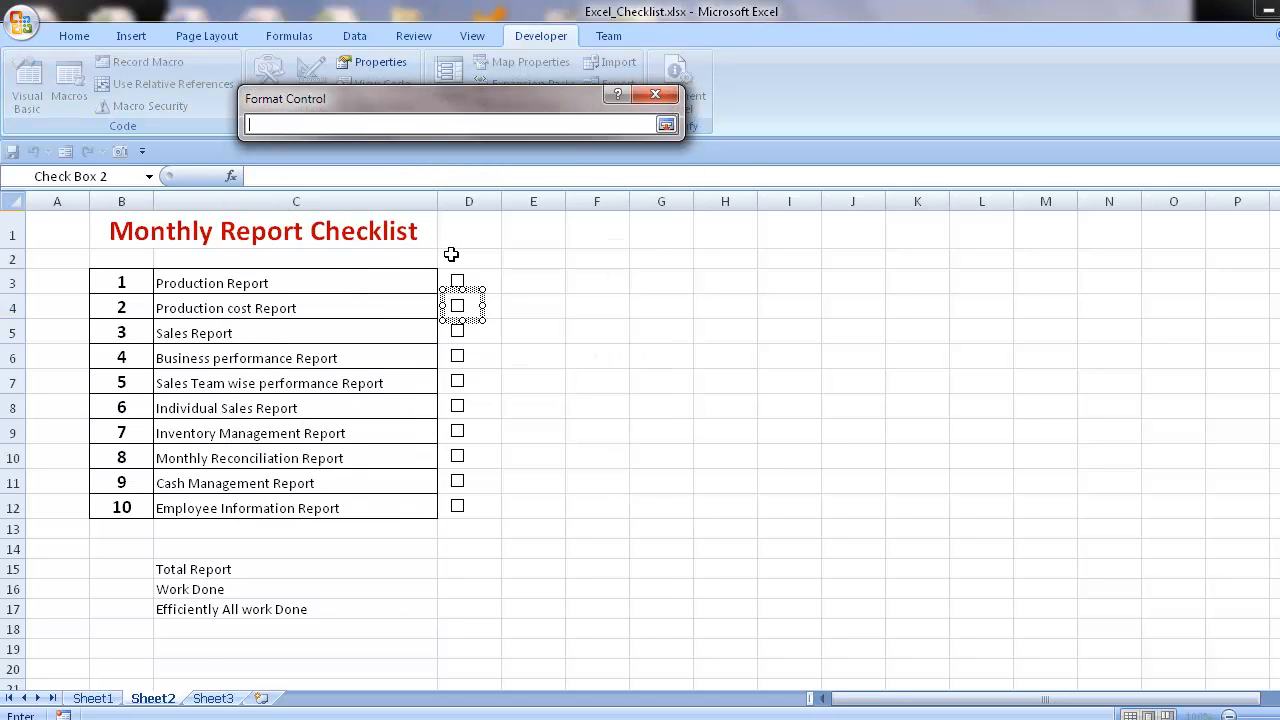
pyautogui.click(522, 308)
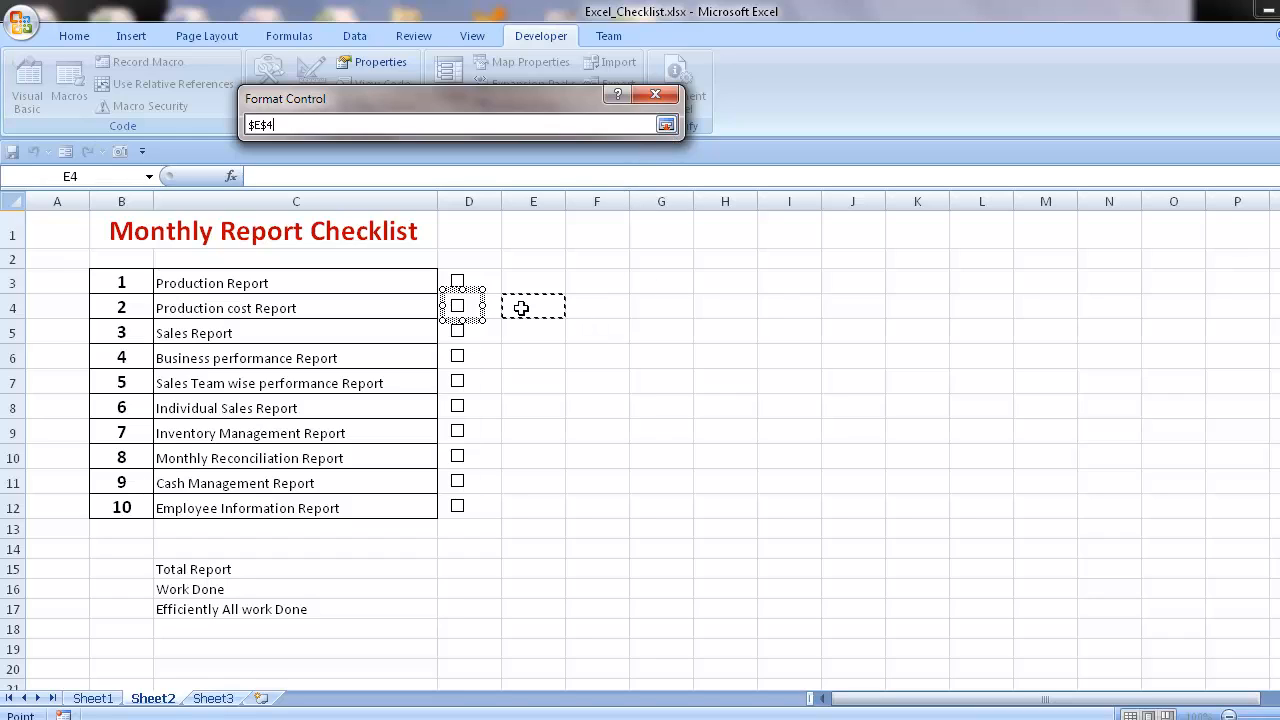
pyautogui.press('BackSpace')
pyautogui.press('BackSpace')
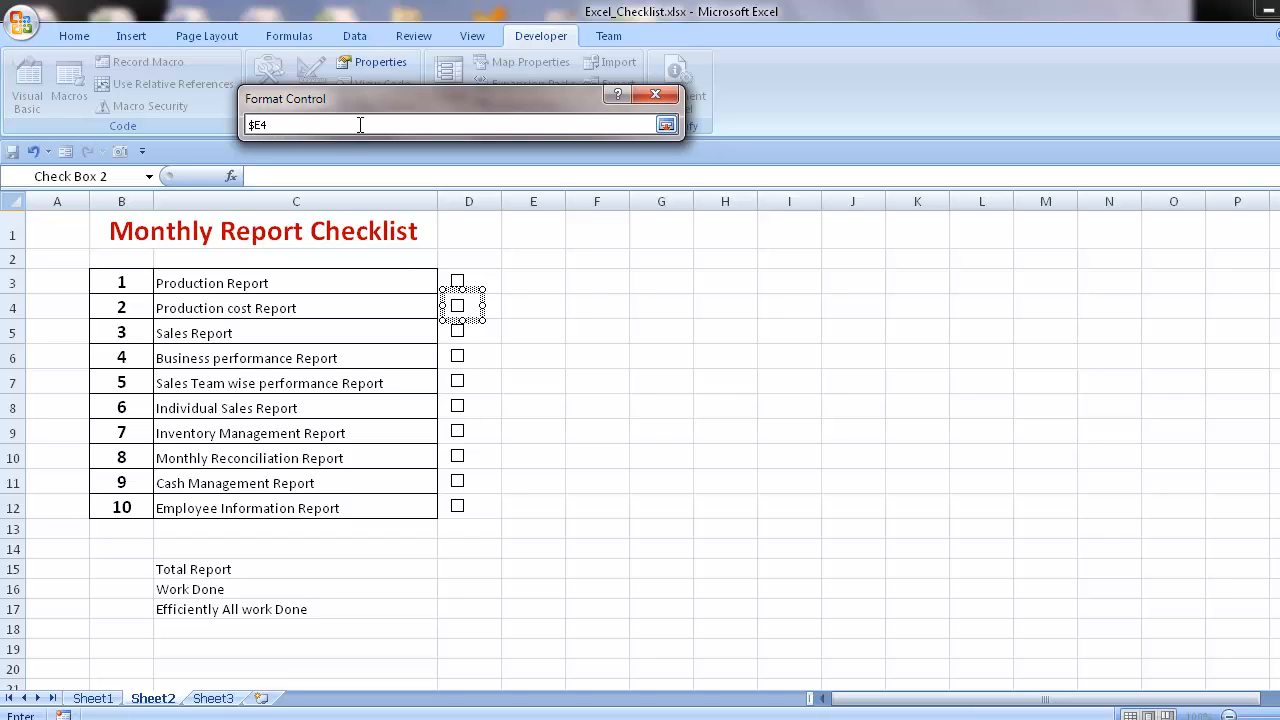
pyautogui.click(666, 124)
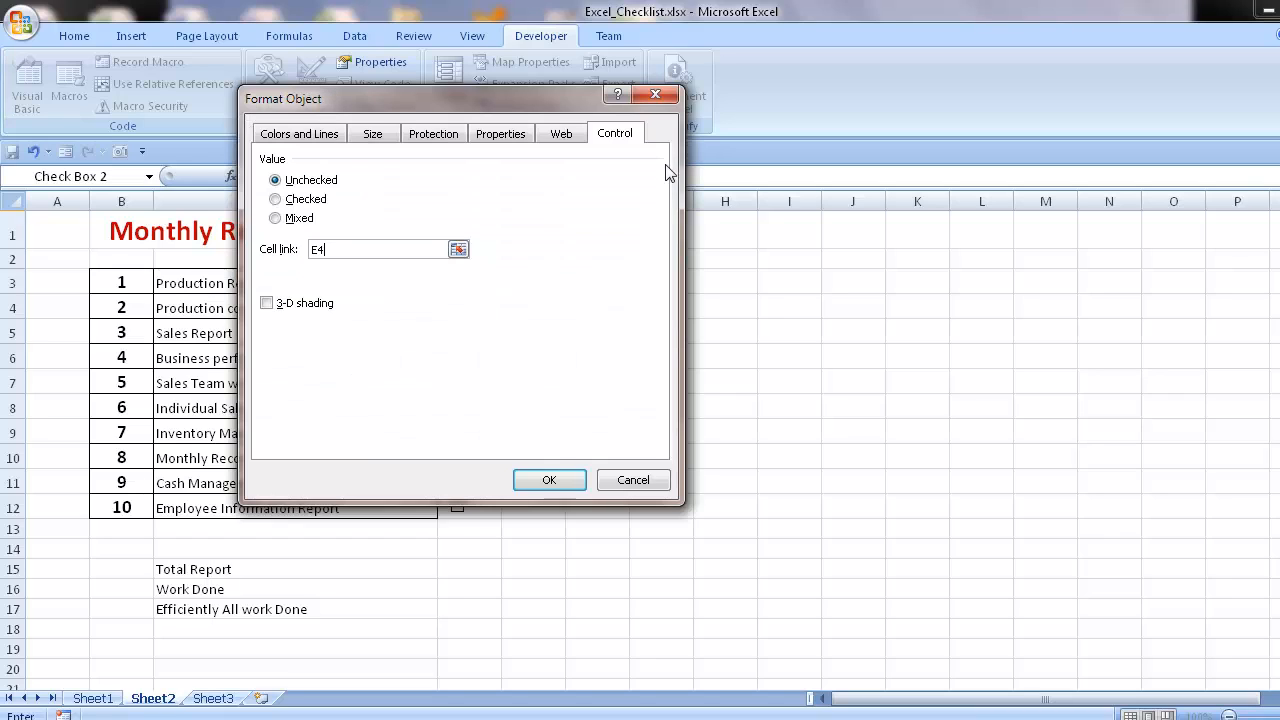
pyautogui.click(552, 480)
# - Test the Production cost Report check box by ticking it and clearing it again
pyautogui.click(540, 425)
pyautogui.click(458, 310)
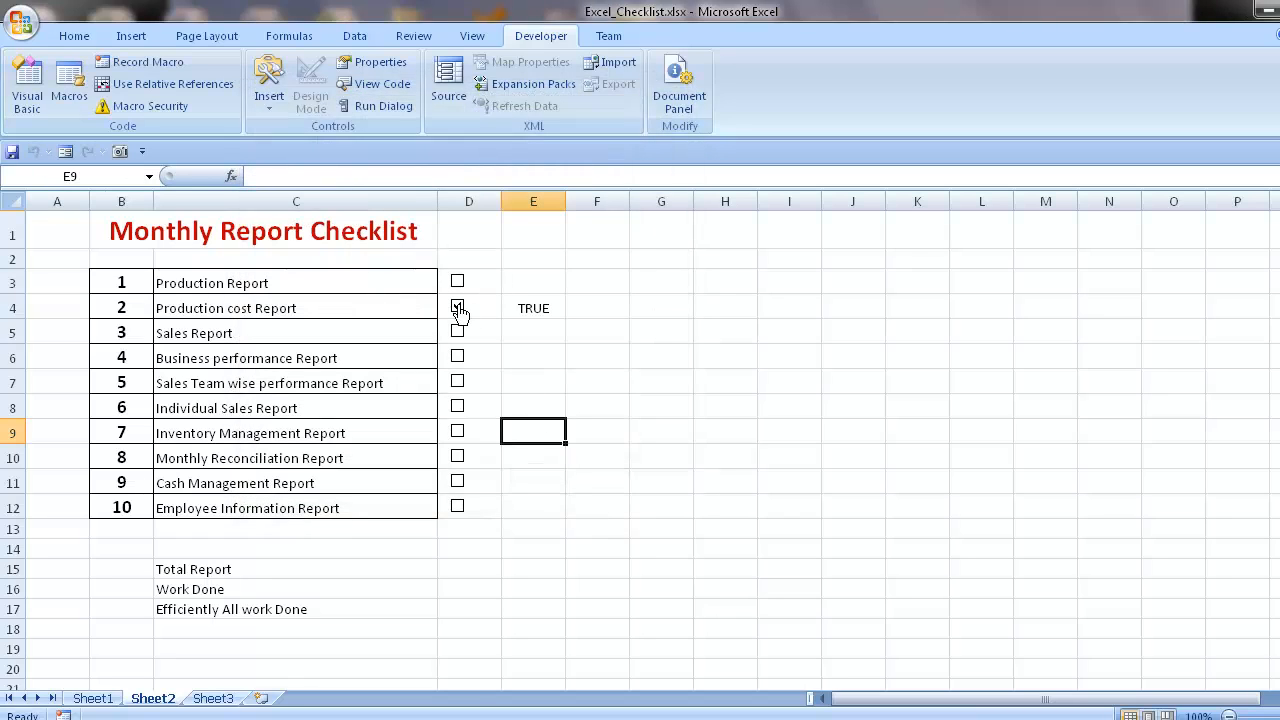
pyautogui.click(458, 310)
# - Try filling the linked value in E4 down through E12, undo the fill and toggle the Production cost Report check box on and off
pyautogui.click(552, 308)
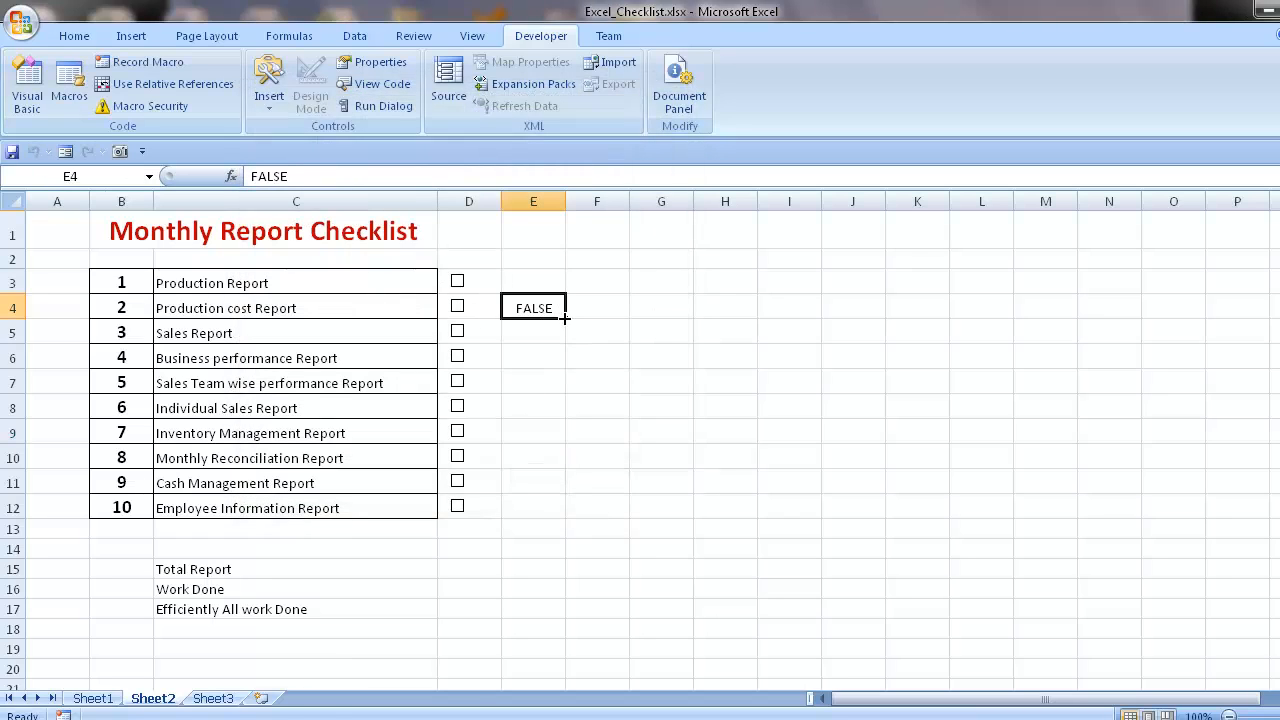
pyautogui.moveTo(565, 317); pyautogui.dragTo(566, 512)
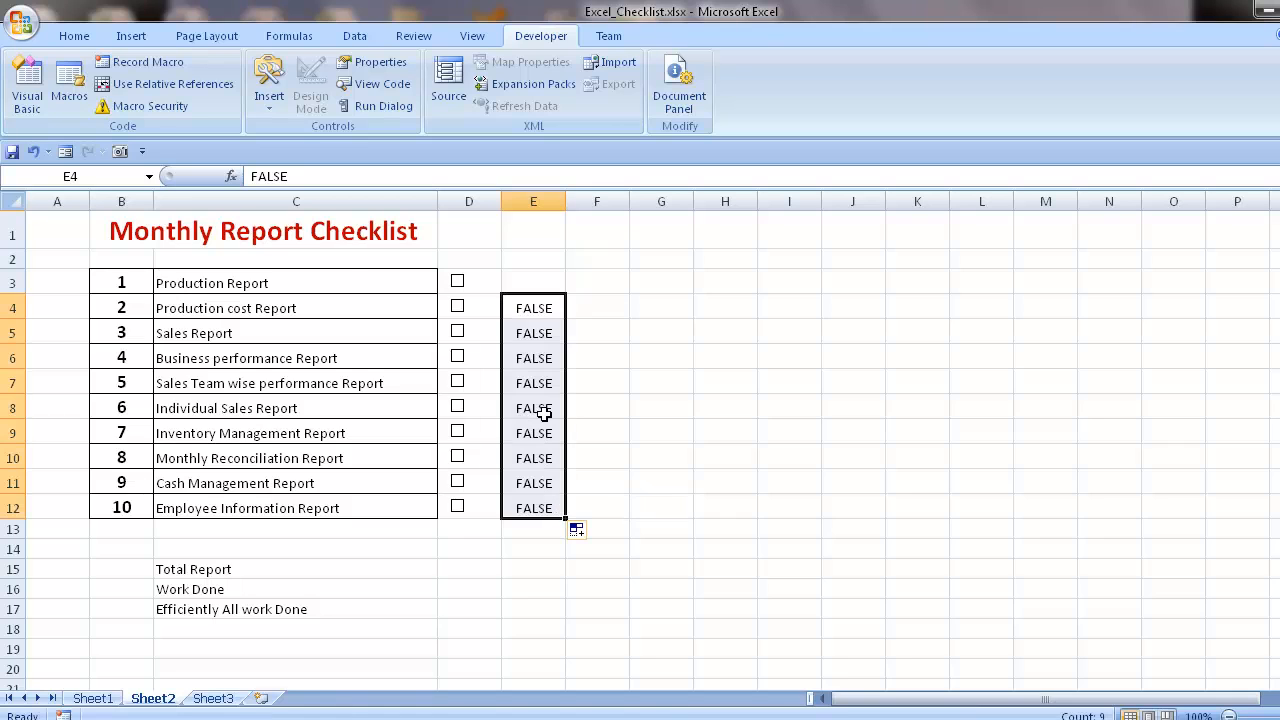
pyautogui.click(543, 413)
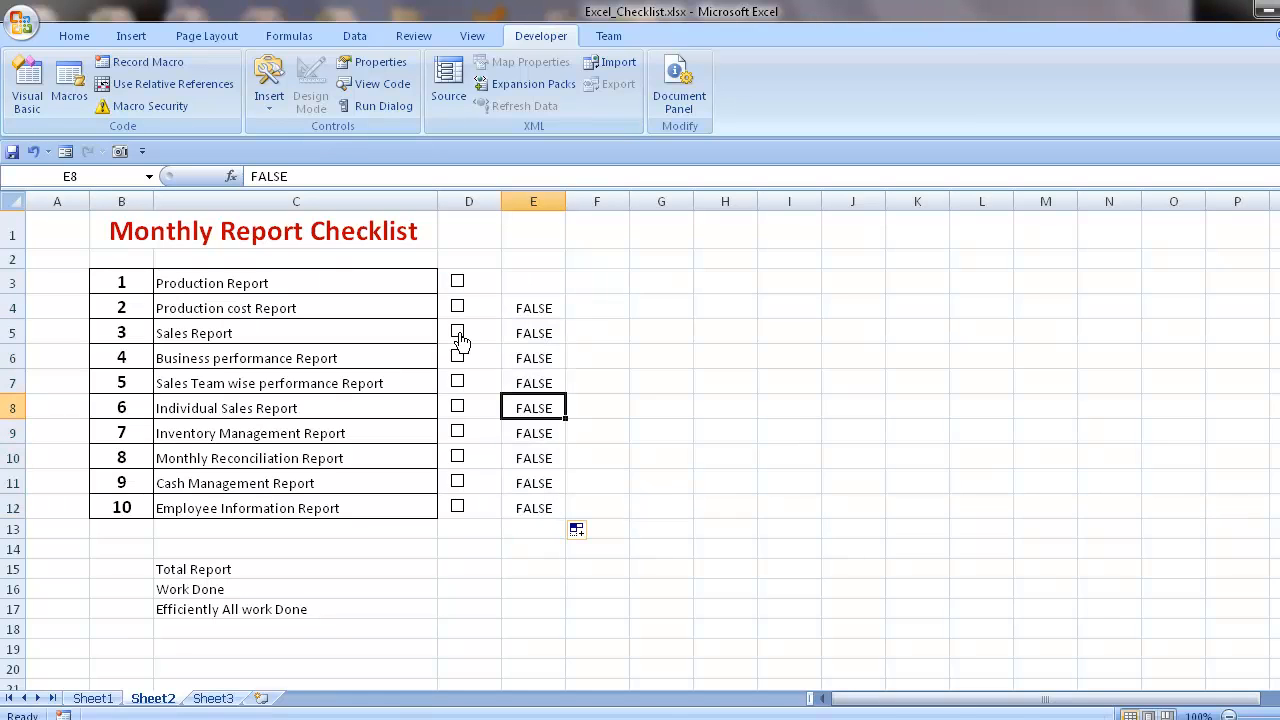
pyautogui.click(458, 360)
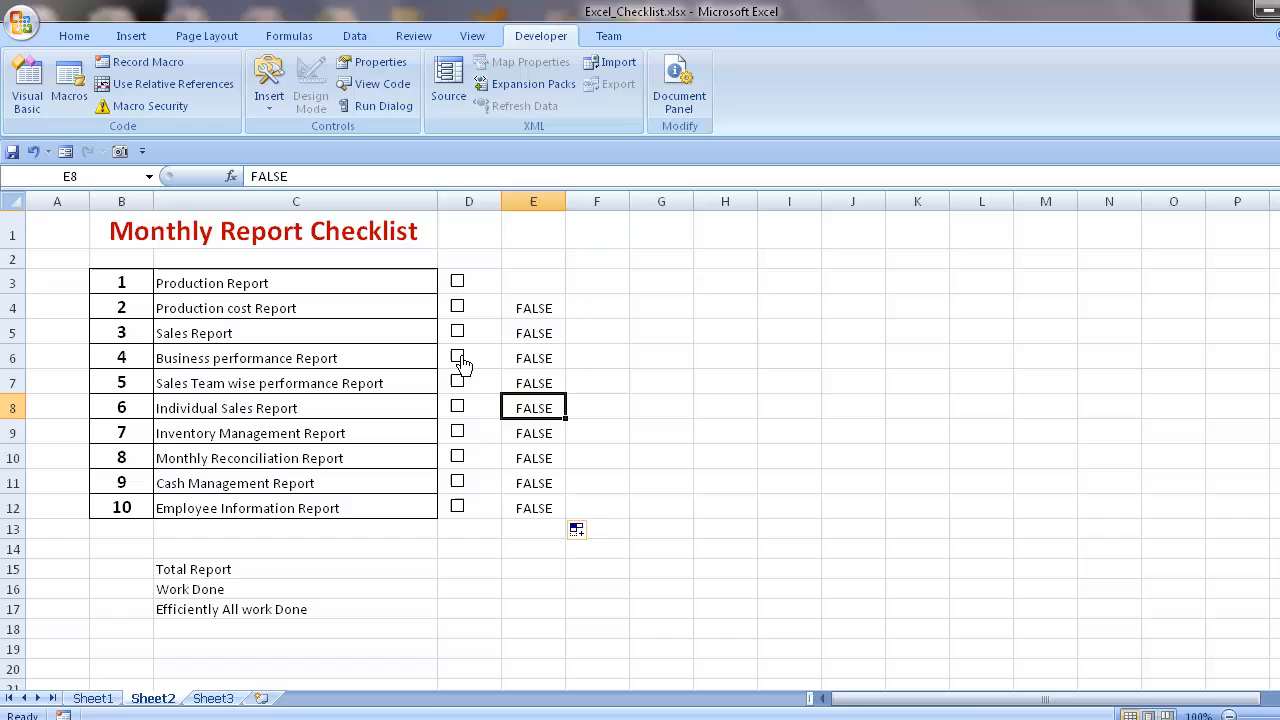
pyautogui.click(537, 335)
pyautogui.hotkey('ctrl', 'z')
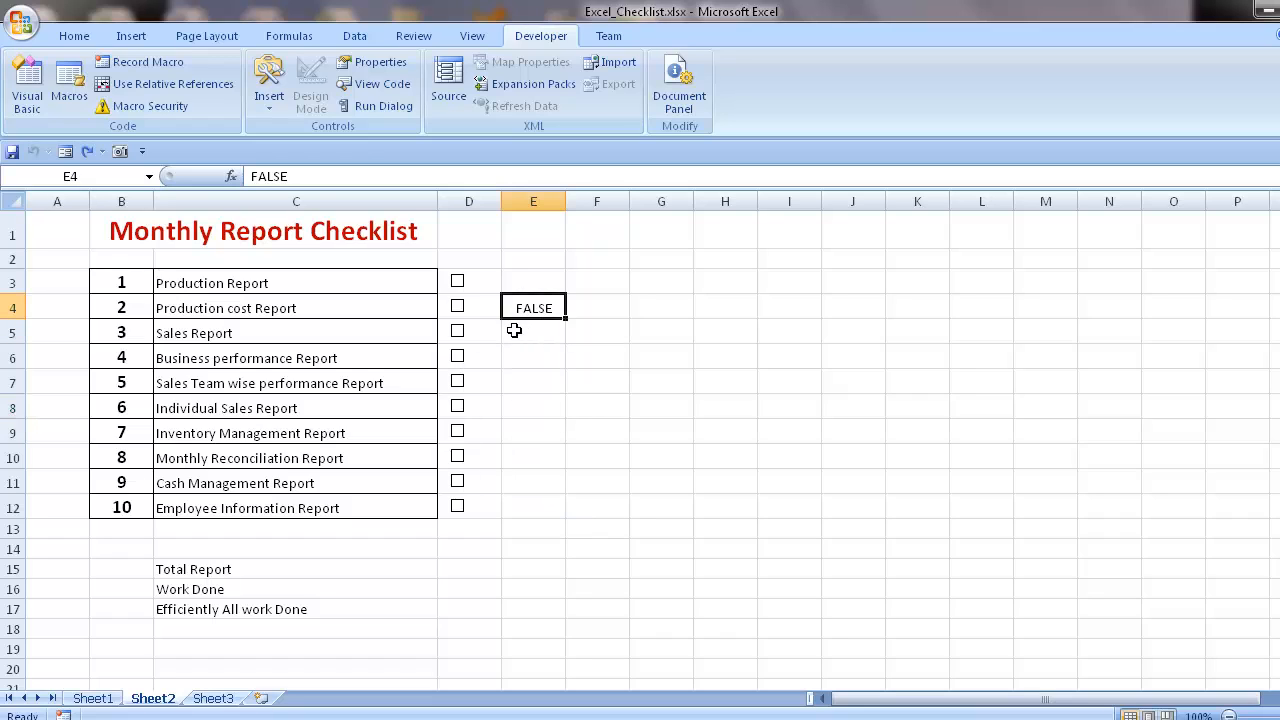
pyautogui.click(458, 308)
pyautogui.click(459, 311)
# - Link the Sales Report check box to cell E5
pyautogui.rightClick(471, 333)
pyautogui.click(519, 505)
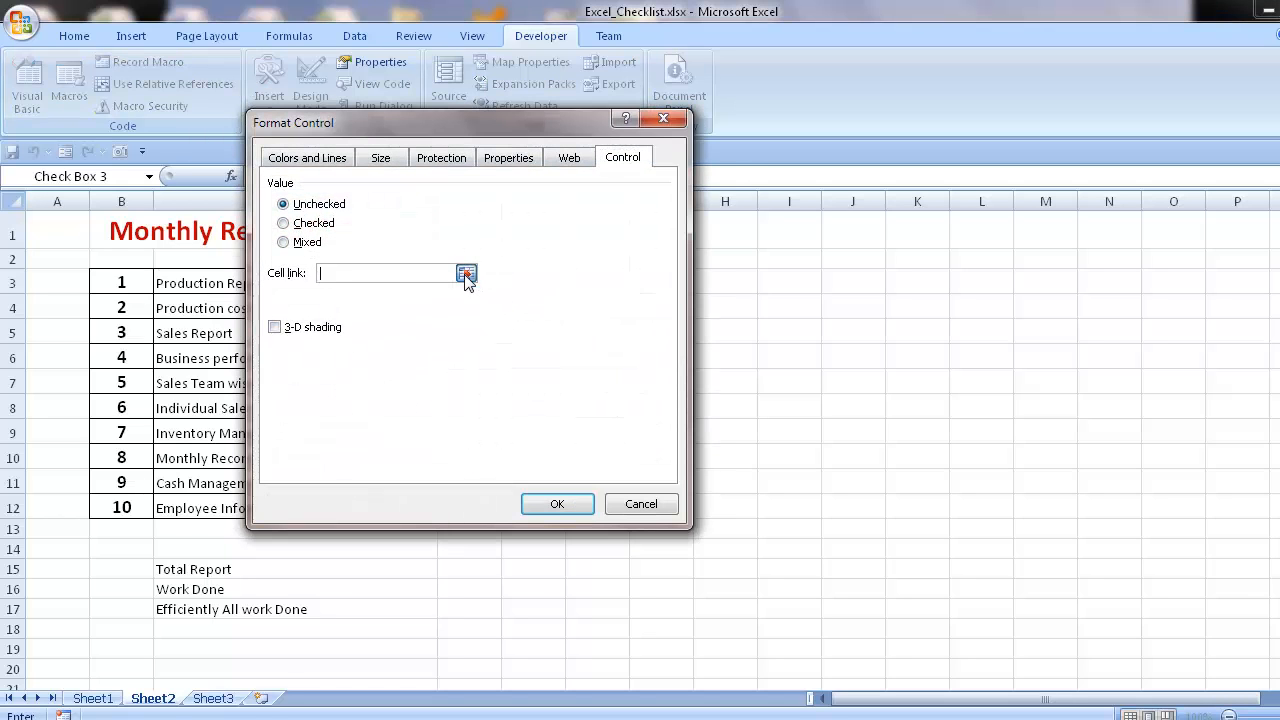
pyautogui.click(466, 273)
pyautogui.click(535, 330)
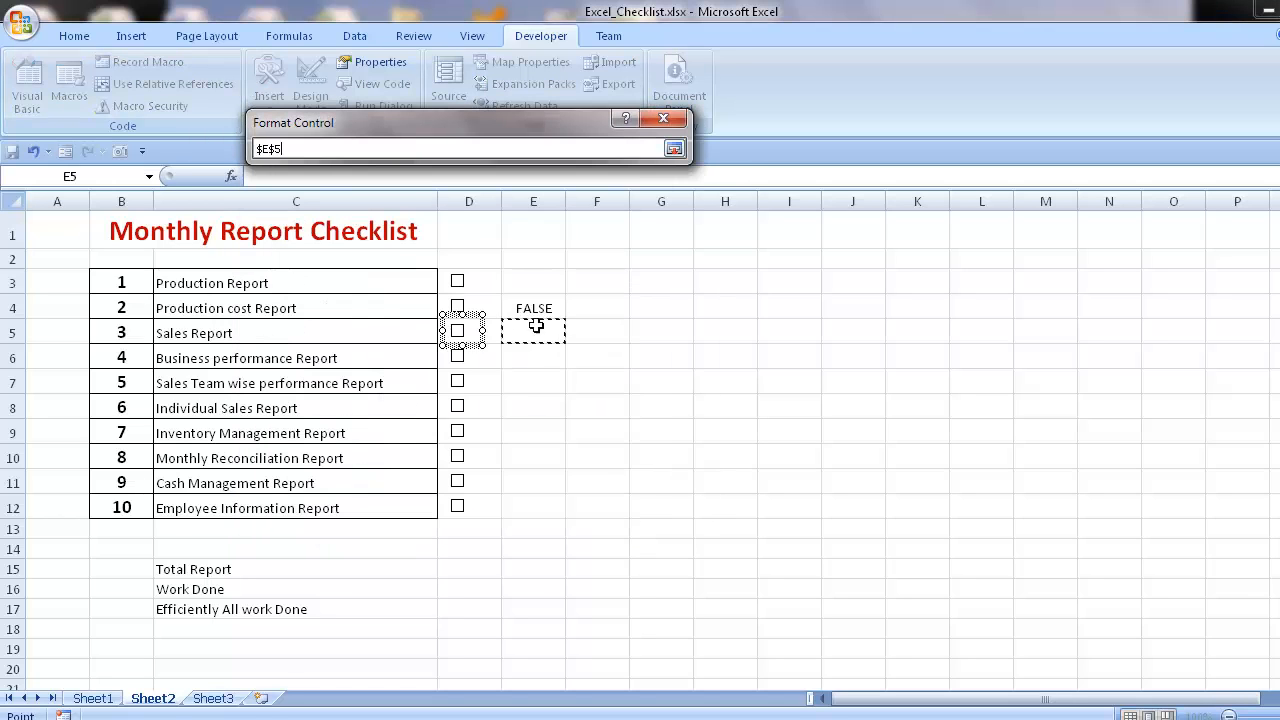
pyautogui.click(674, 148)
pyautogui.click(568, 525)
# - Link the Business performance Report check box to cell E6
pyautogui.rightClick(466, 361)
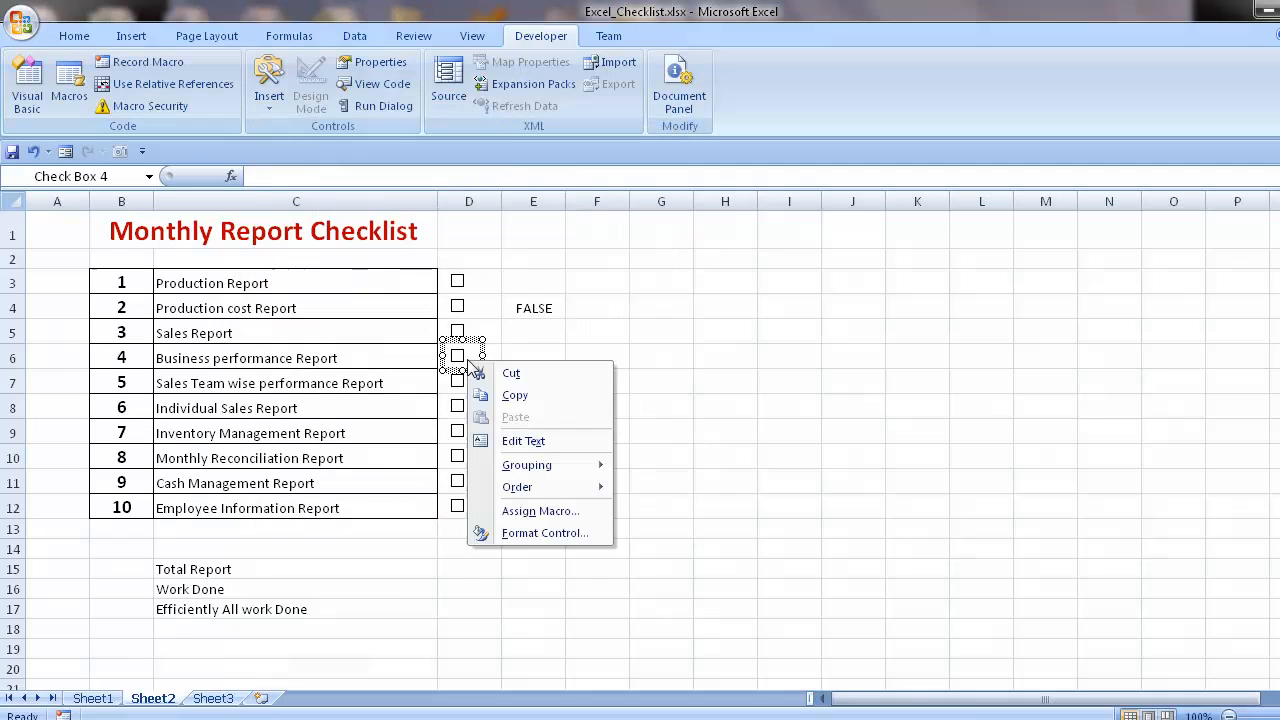
pyautogui.click(541, 533)
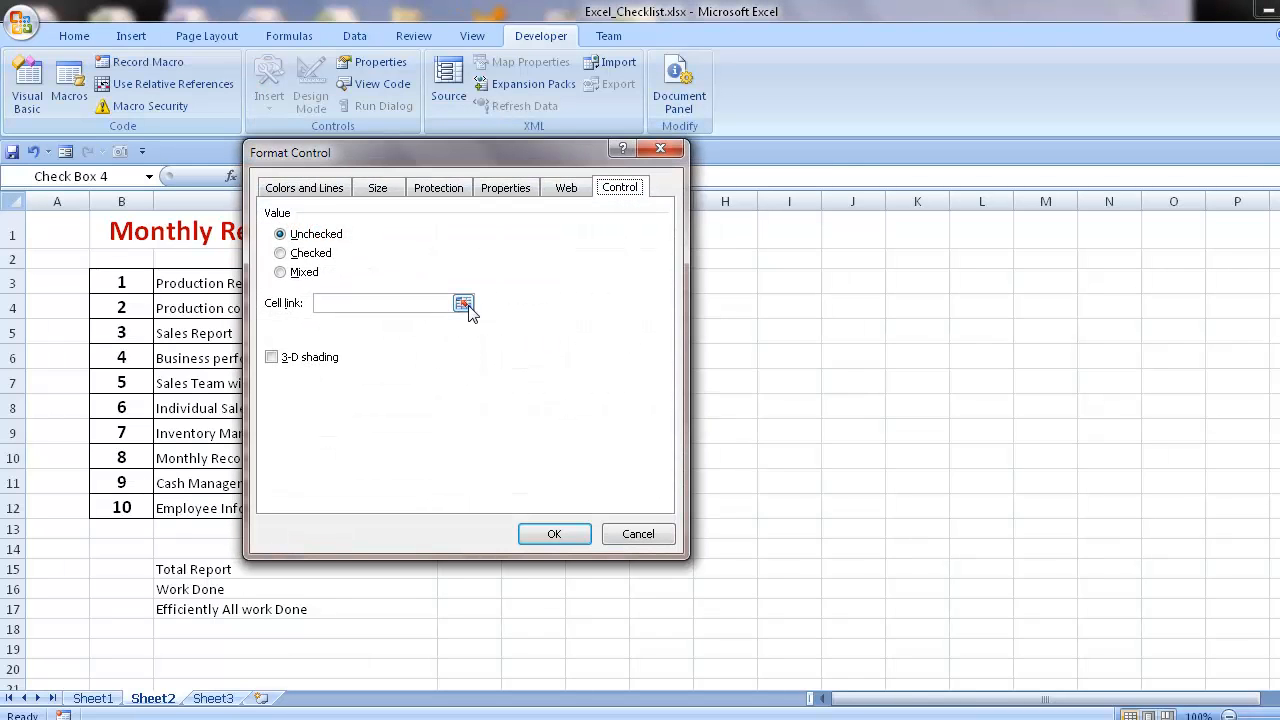
pyautogui.click(463, 303)
pyautogui.click(530, 358)
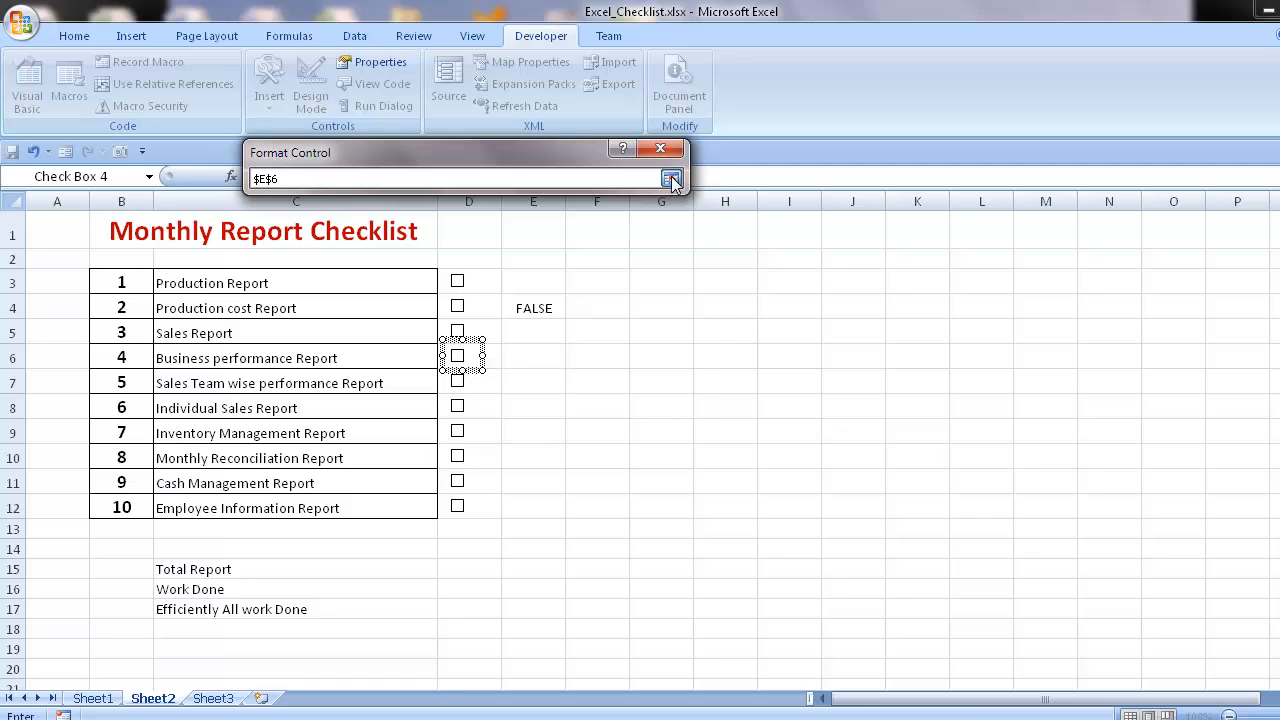
pyautogui.click(671, 179)
pyautogui.click(561, 536)
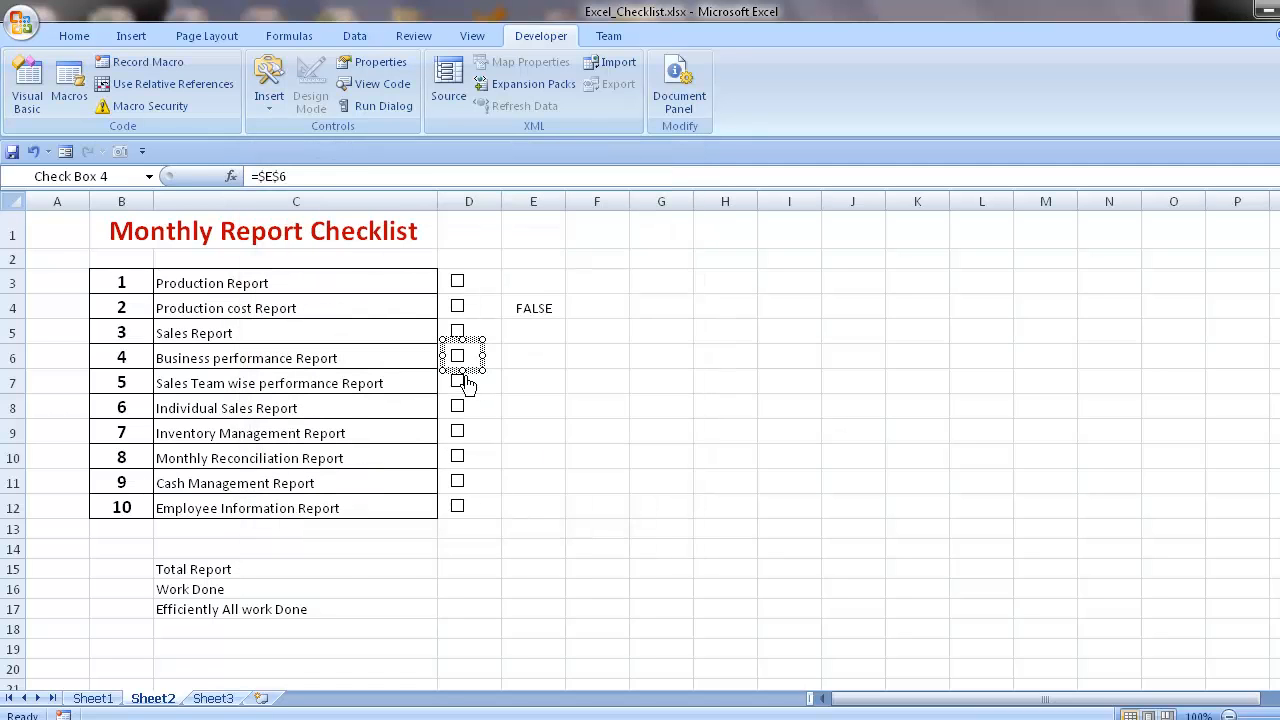
# - Link the Sales Team wise performance Report check box to cell E7
pyautogui.rightClick(465, 382)
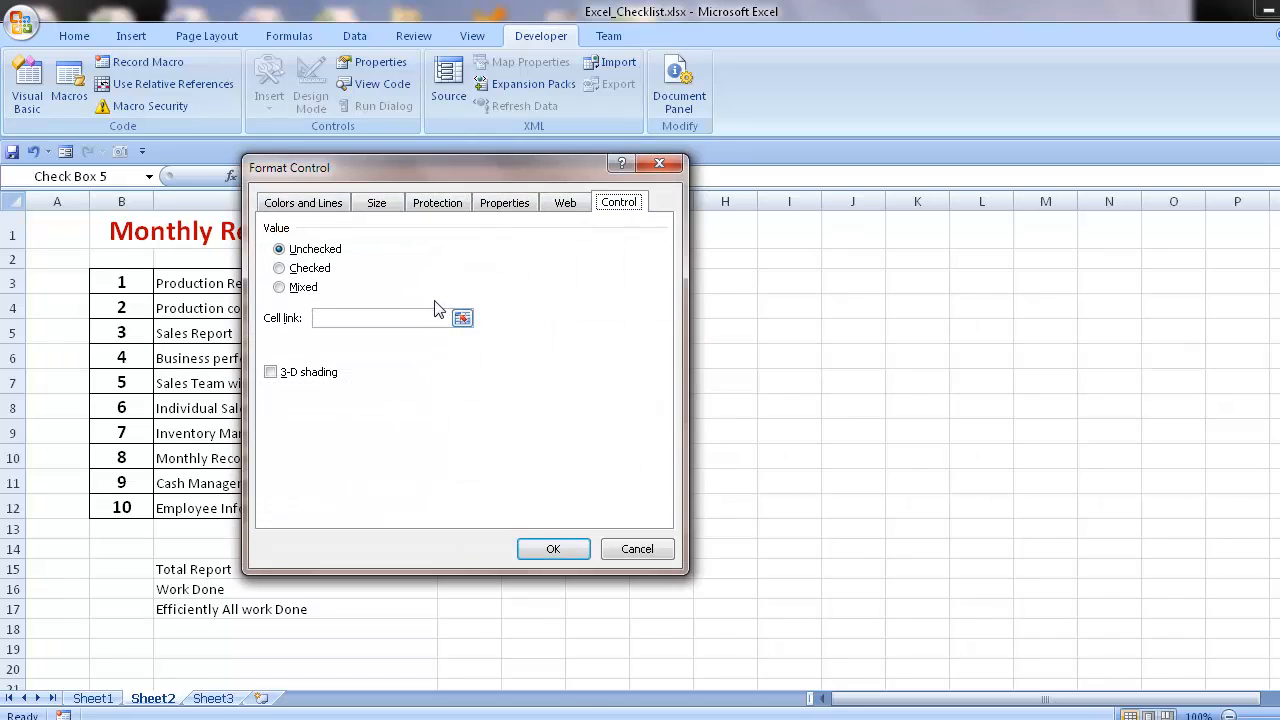
pyautogui.click(461, 318)
pyautogui.click(546, 377)
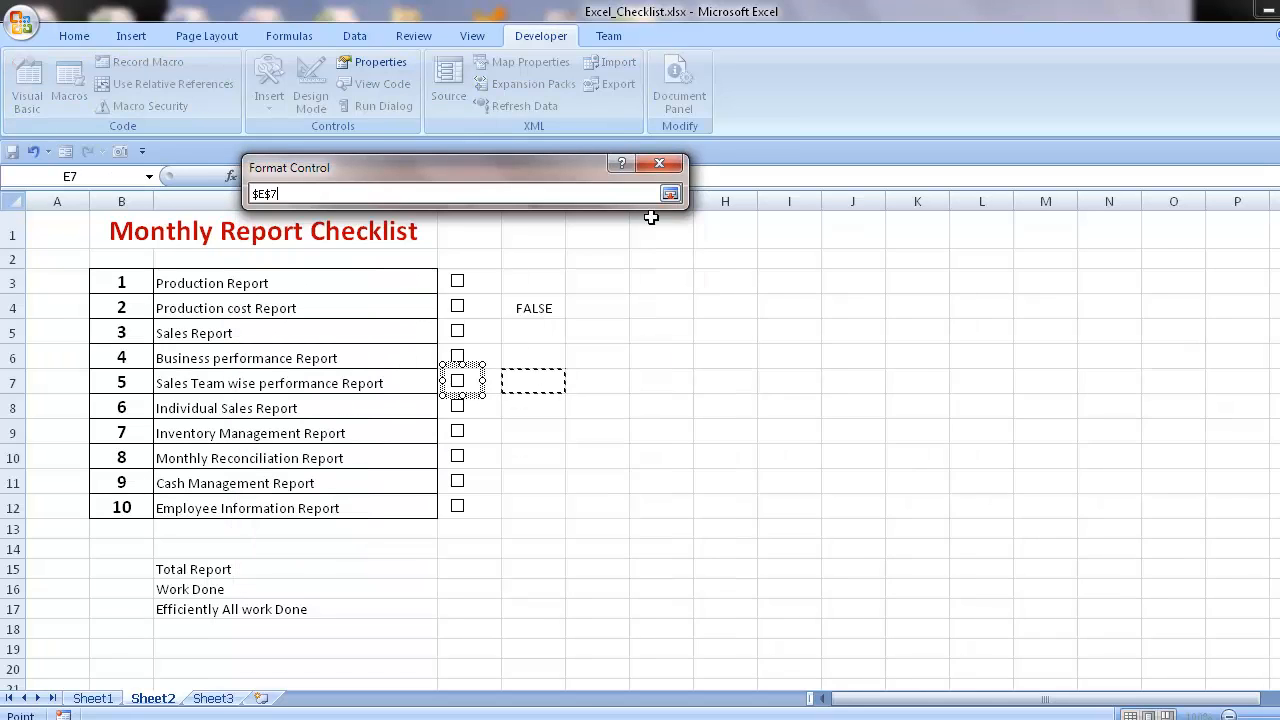
pyautogui.click(671, 194)
pyautogui.click(552, 549)
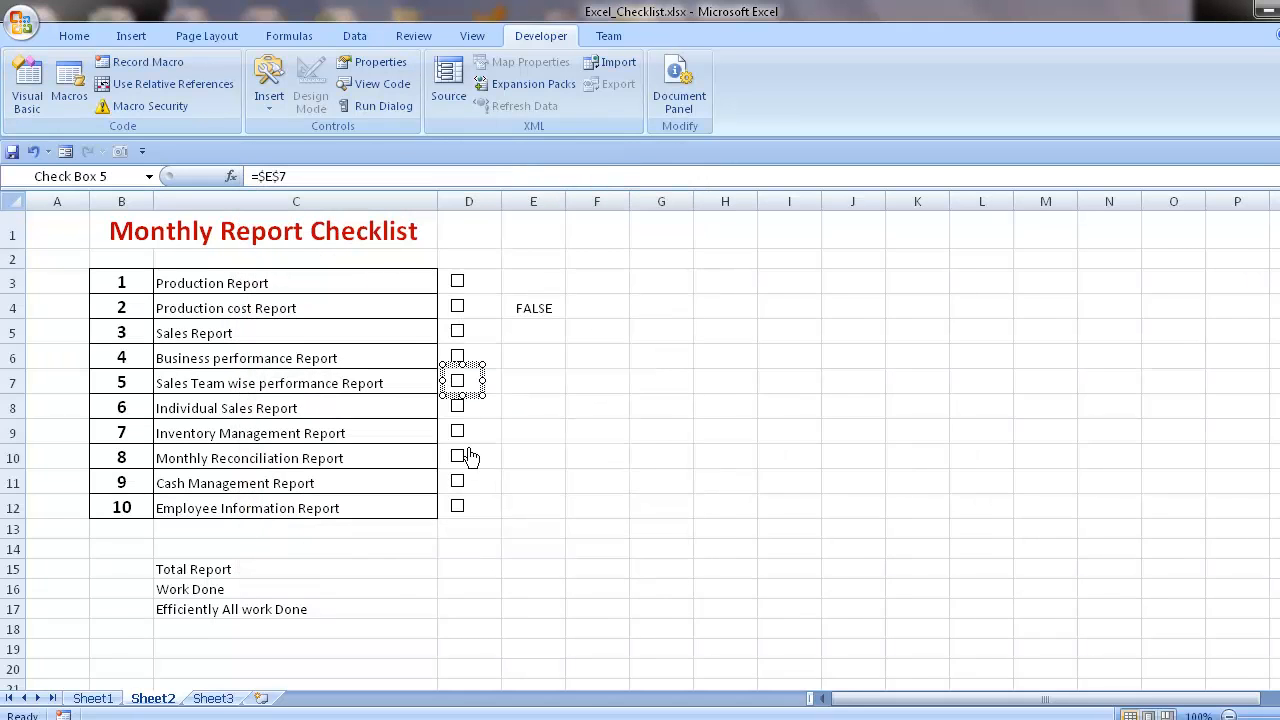
# - Link the Individual Sales Report check box to cell E8
pyautogui.rightClick(471, 401)
pyautogui.click(540, 572)
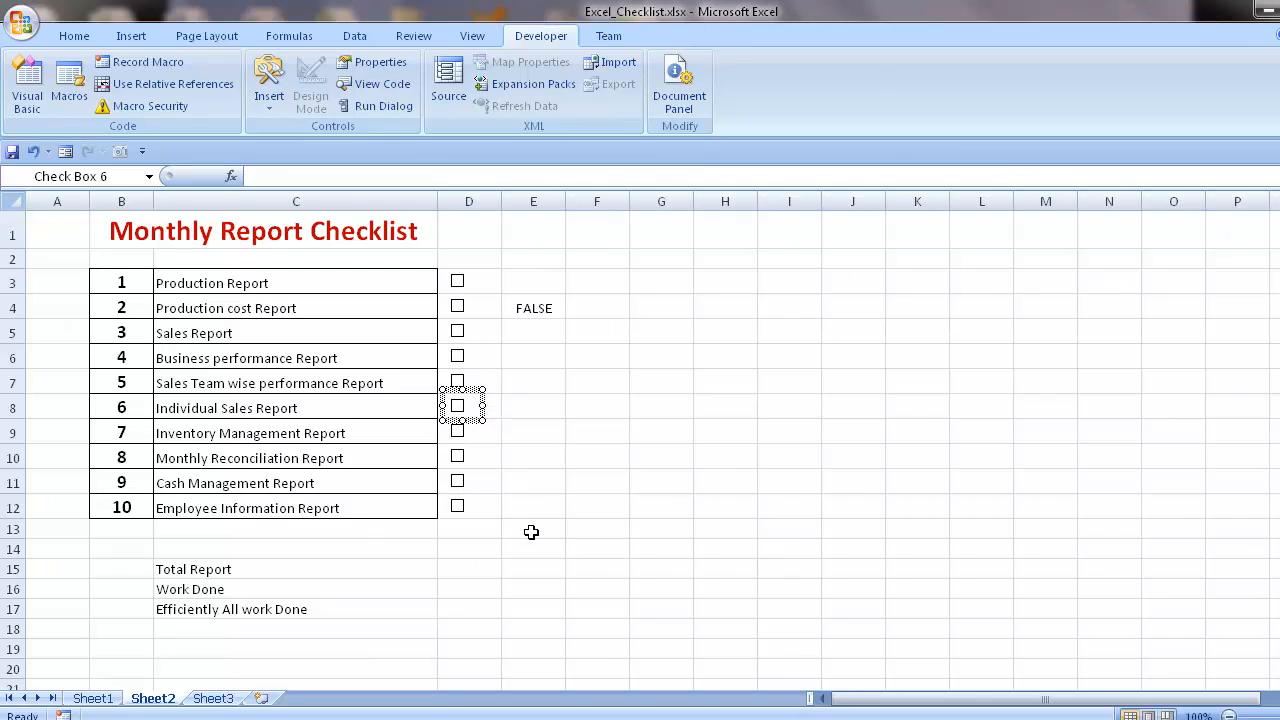
pyautogui.rightClick(462, 405)
pyautogui.click(530, 572)
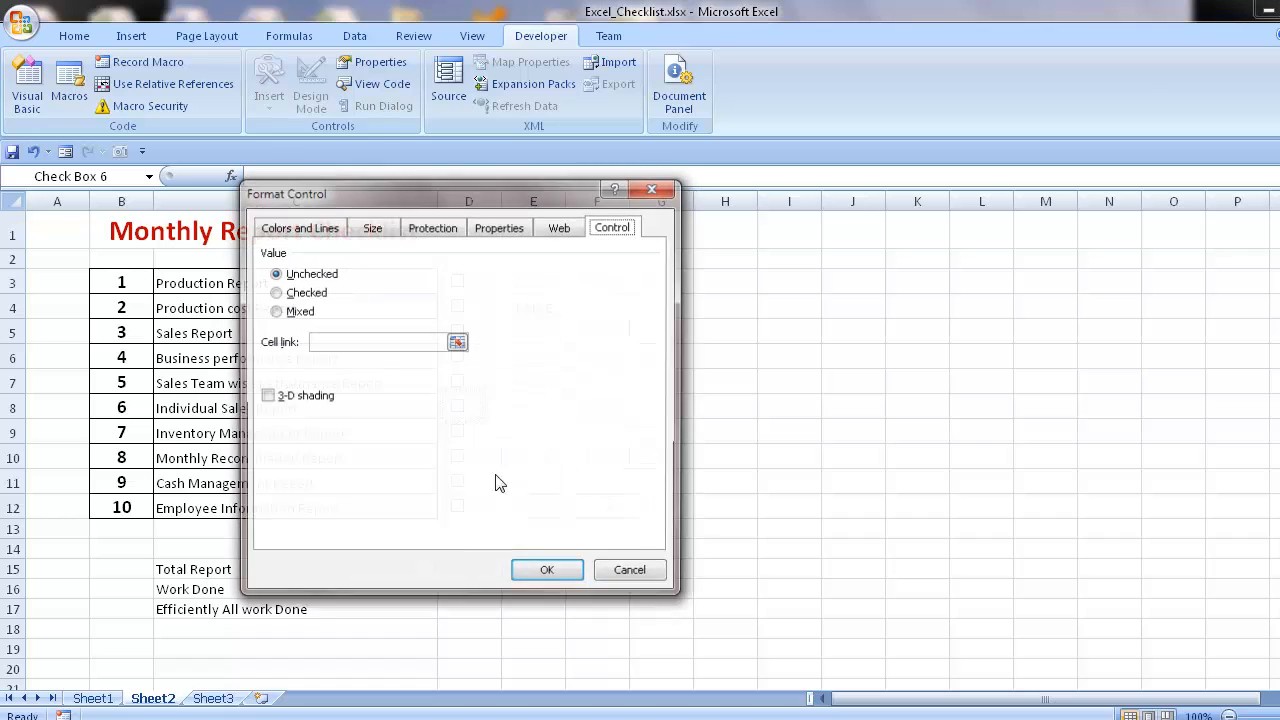
pyautogui.click(457, 342)
pyautogui.click(543, 406)
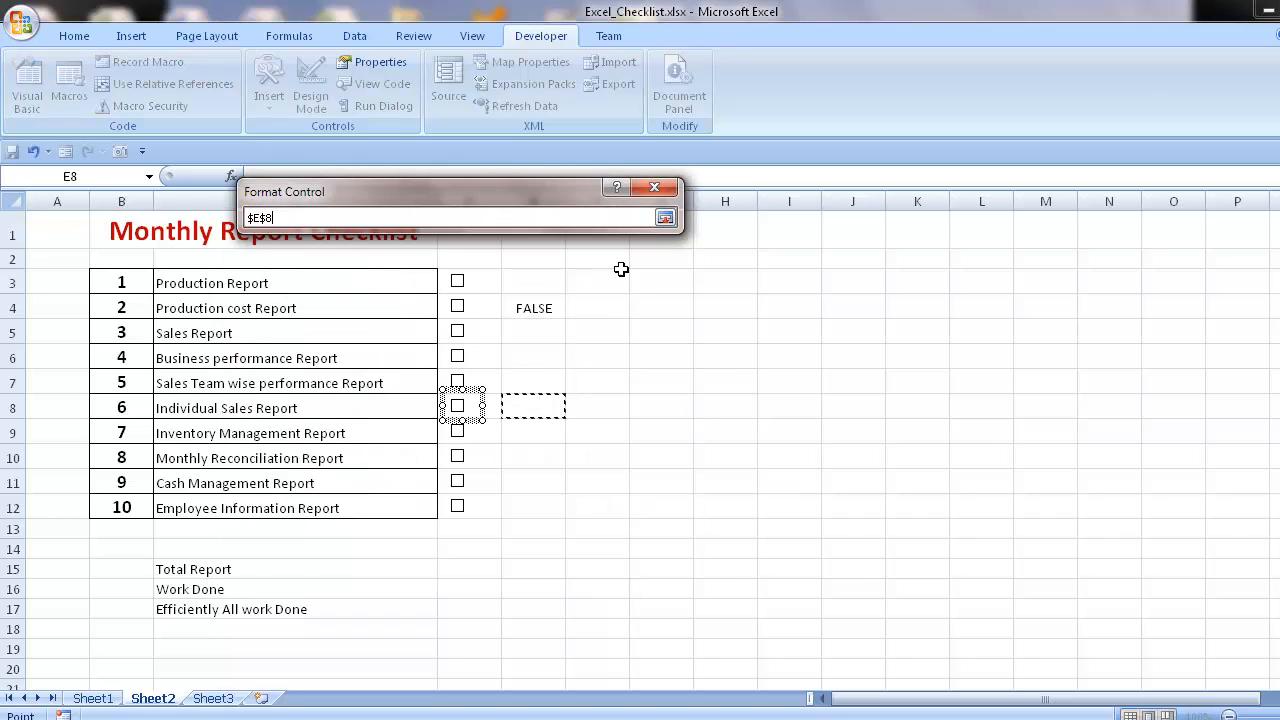
pyautogui.click(666, 218)
pyautogui.click(550, 574)
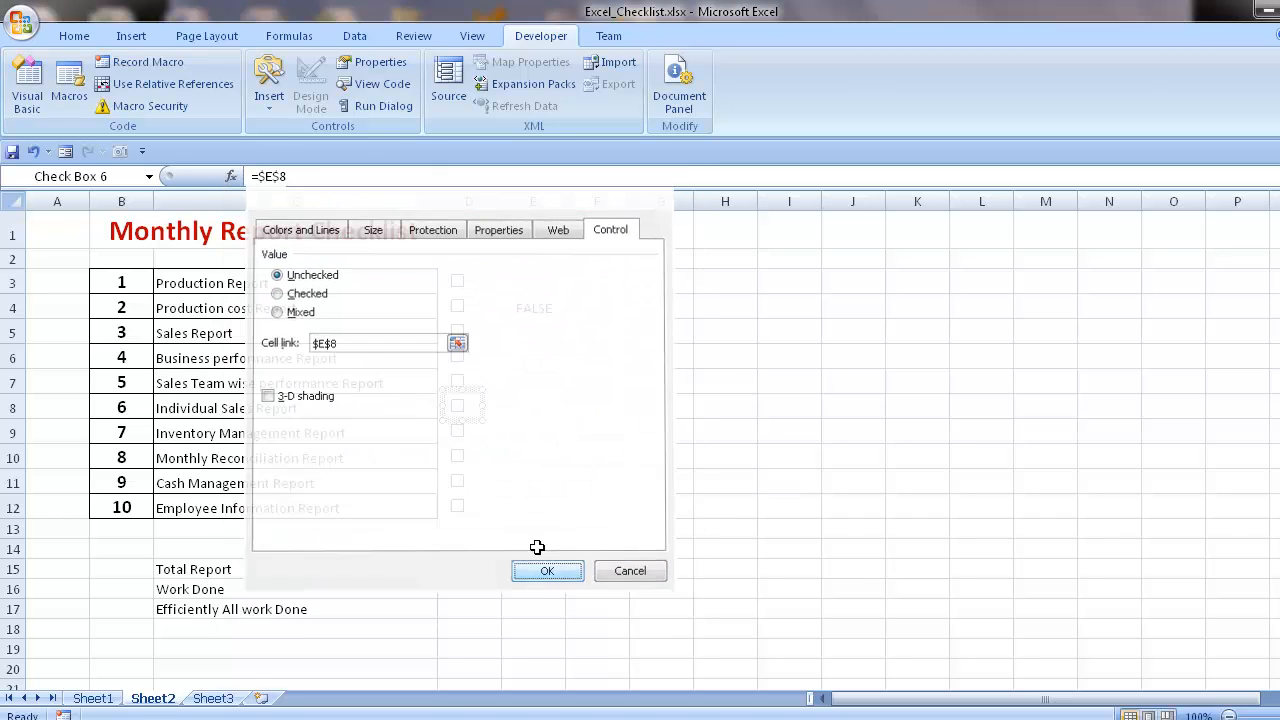
pyautogui.click(486, 432)
pyautogui.rightClick(482, 438)
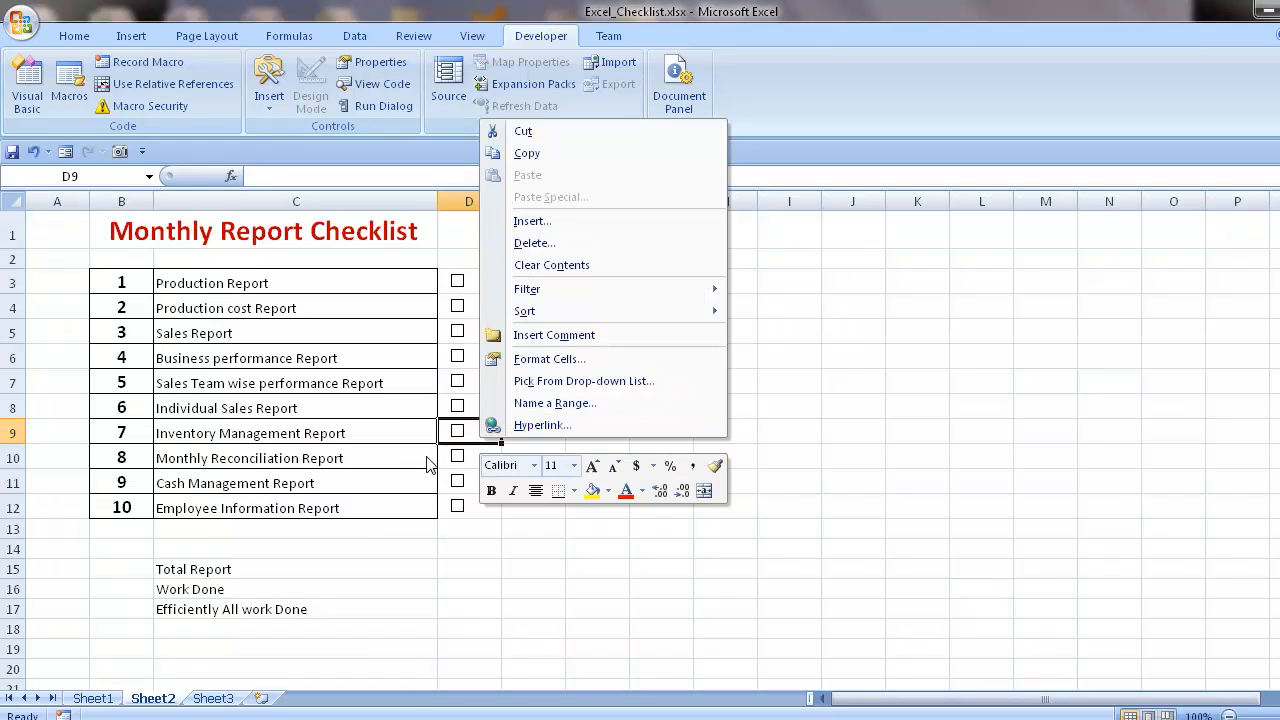
pyautogui.press('Escape')
# - Link the Inventory Management Report check box to cell E9
pyautogui.rightClick(480, 431)
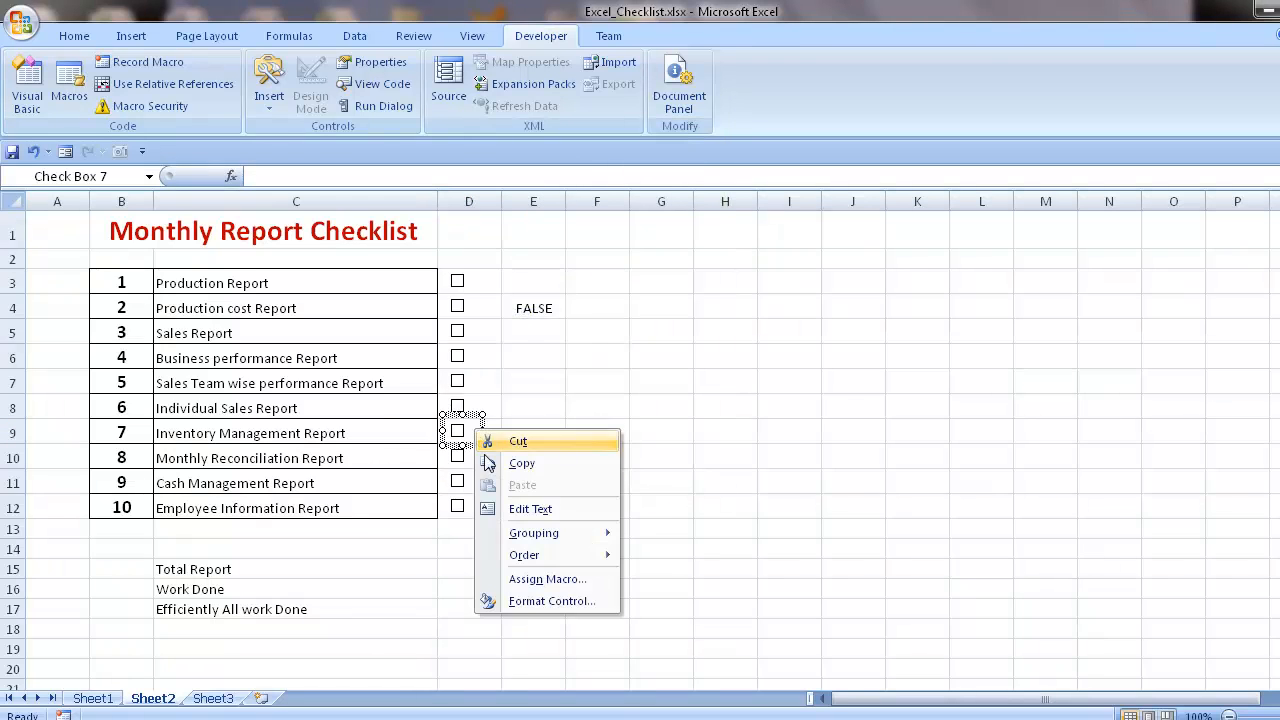
pyautogui.click(523, 600)
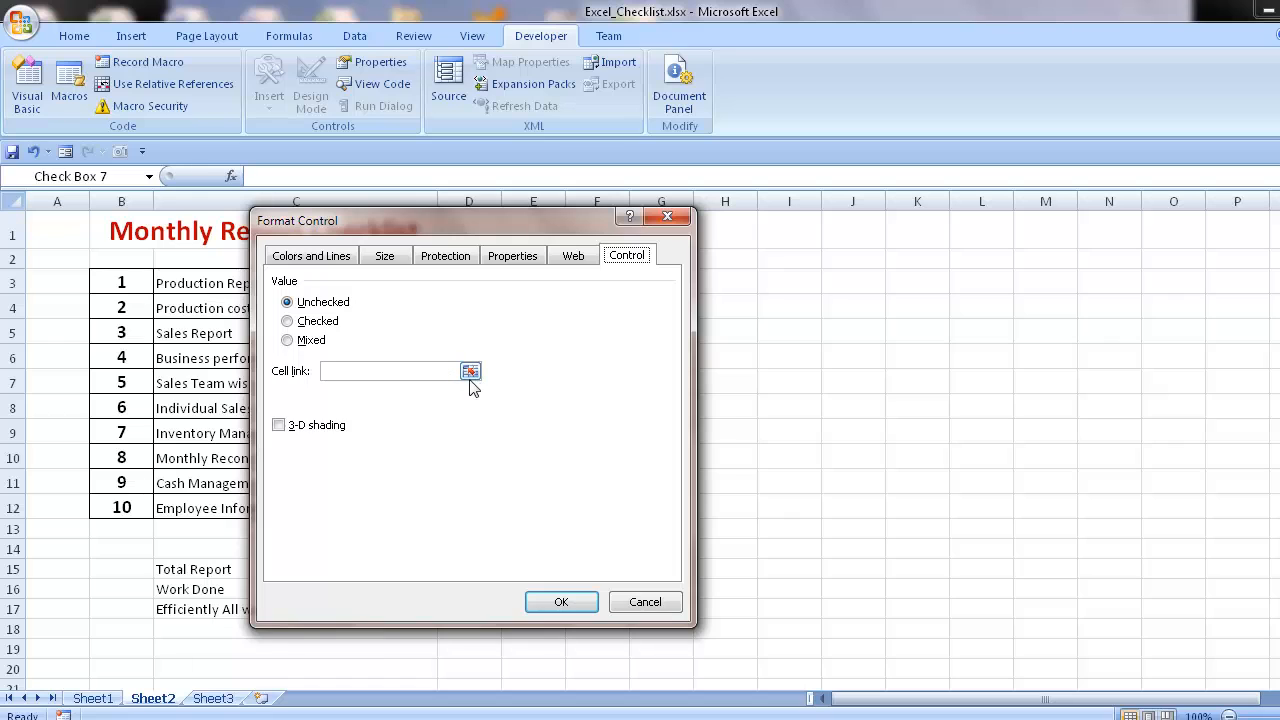
pyautogui.click(471, 370)
pyautogui.click(550, 433)
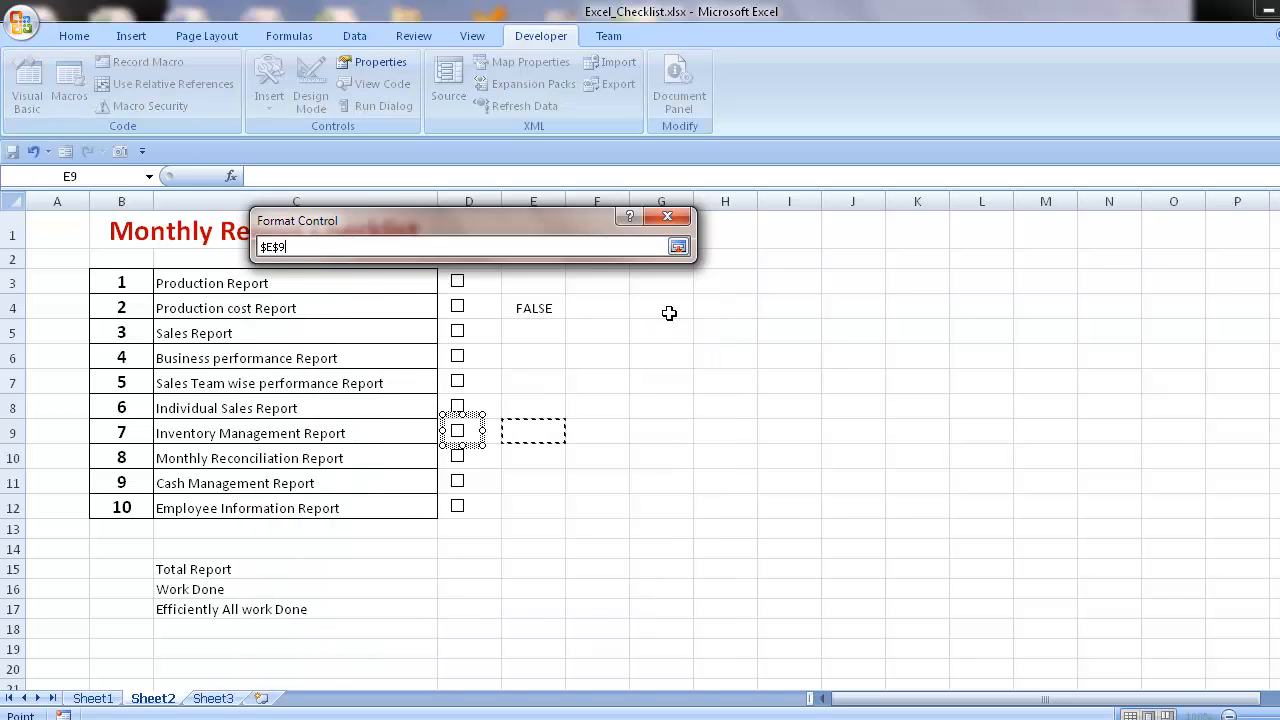
pyautogui.click(679, 247)
pyautogui.click(548, 604)
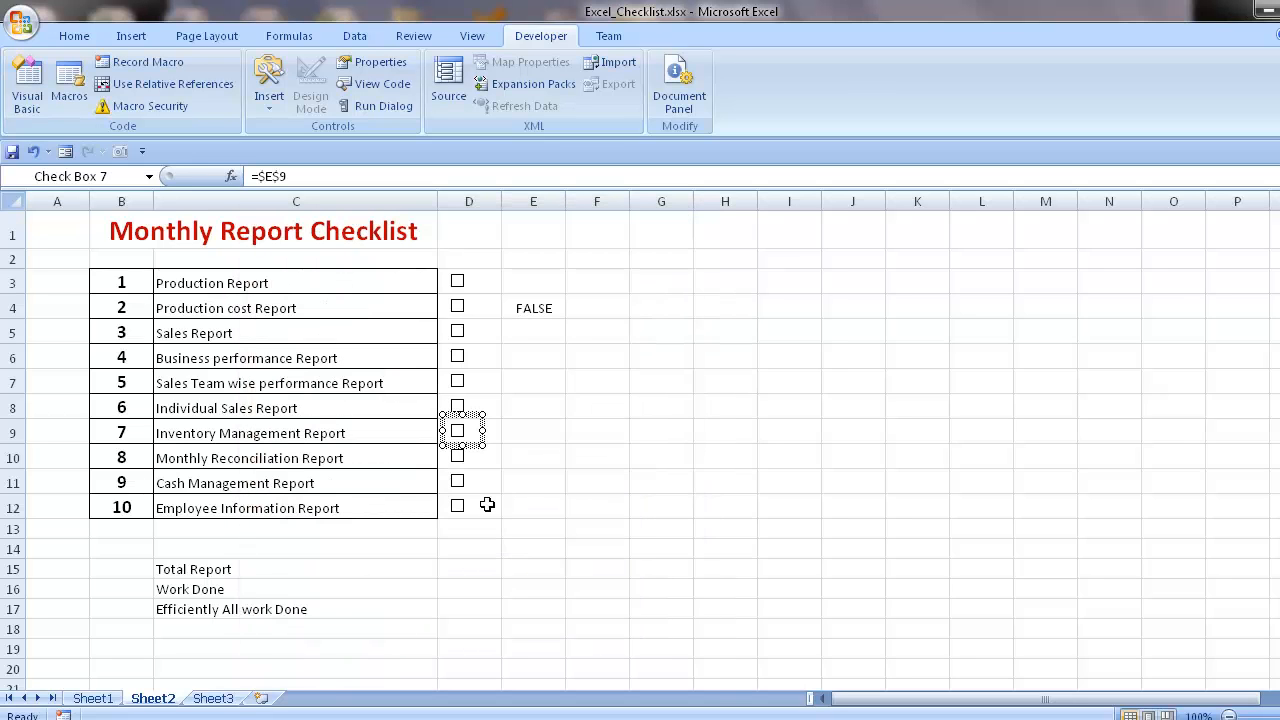
# - Link the Monthly Reconciliation Report check box to cell E10
pyautogui.rightClick(470, 455)
pyautogui.click(522, 620)
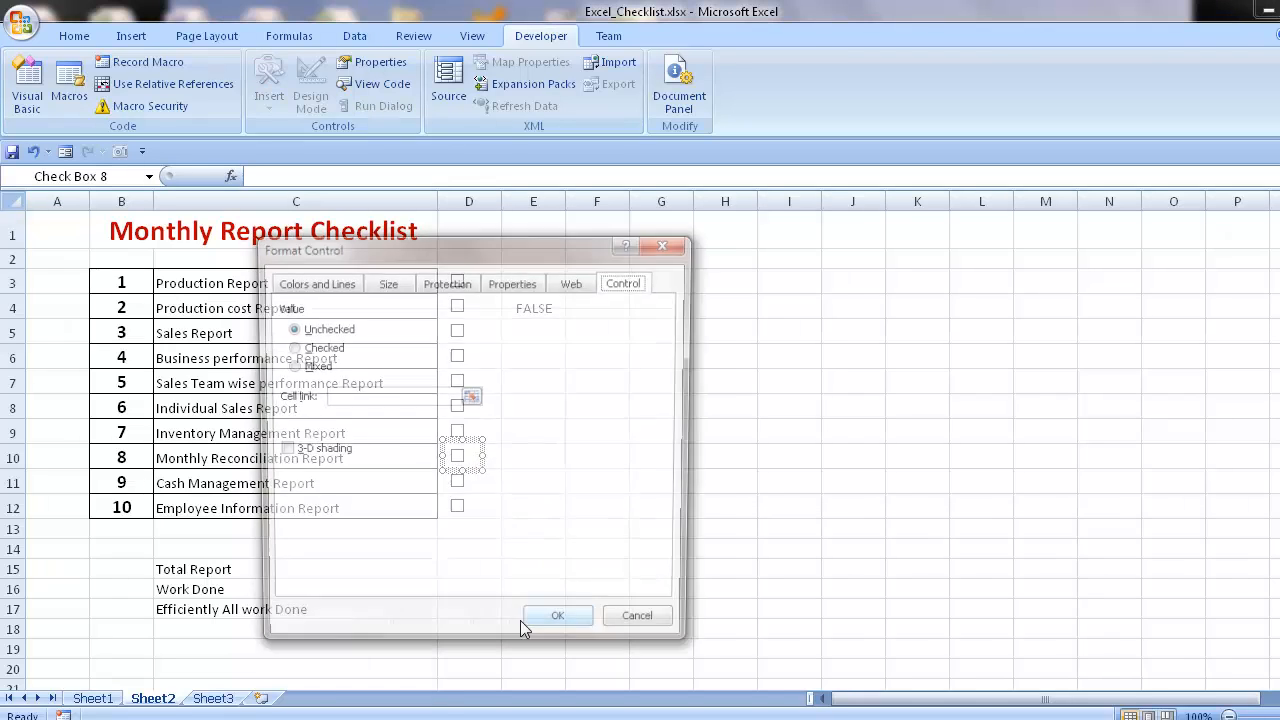
pyautogui.click(471, 398)
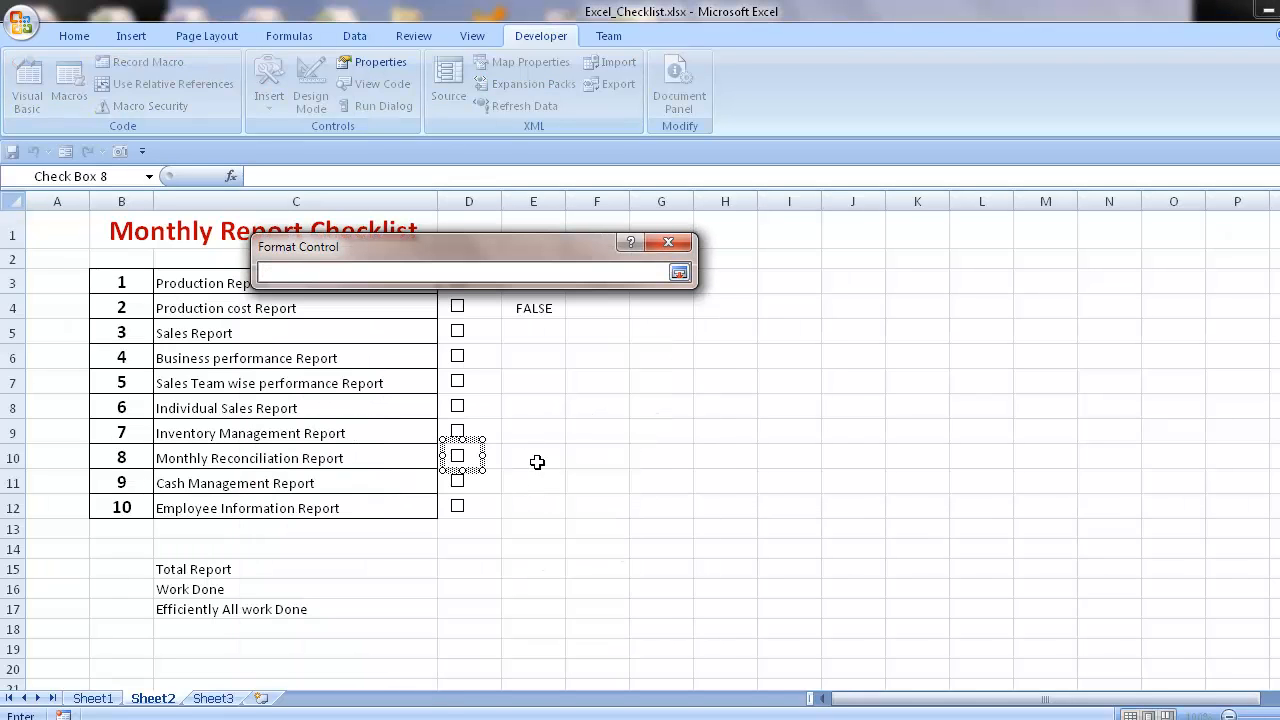
pyautogui.click(537, 462)
pyautogui.click(680, 274)
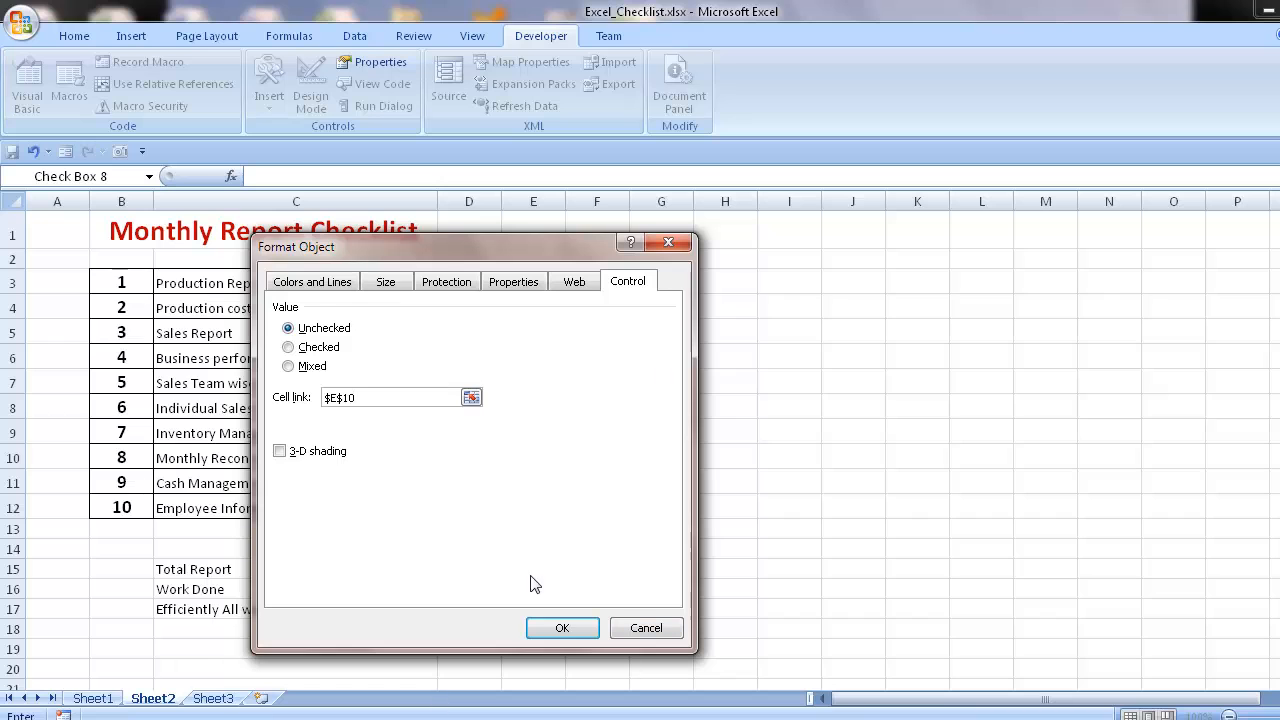
pyautogui.click(561, 628)
# - Link the Cash Management Report check box to cell E11
pyautogui.rightClick(480, 484)
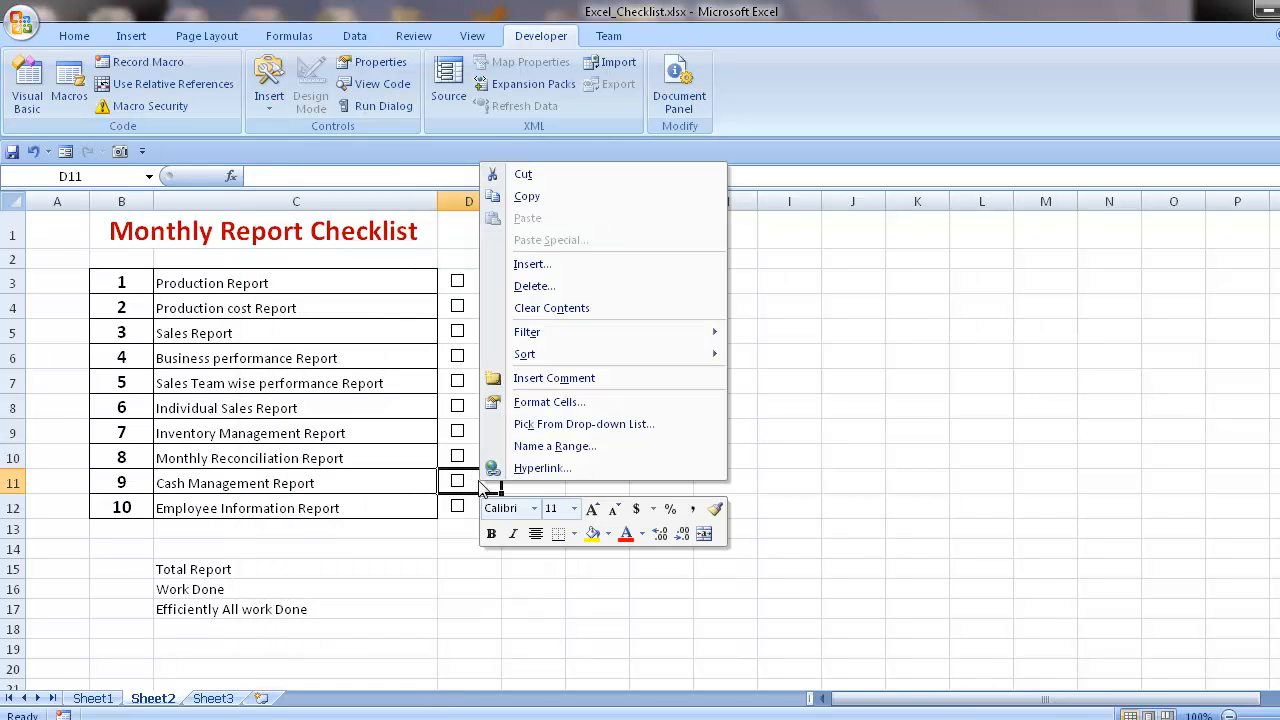
pyautogui.click(458, 574)
pyautogui.rightClick(459, 482)
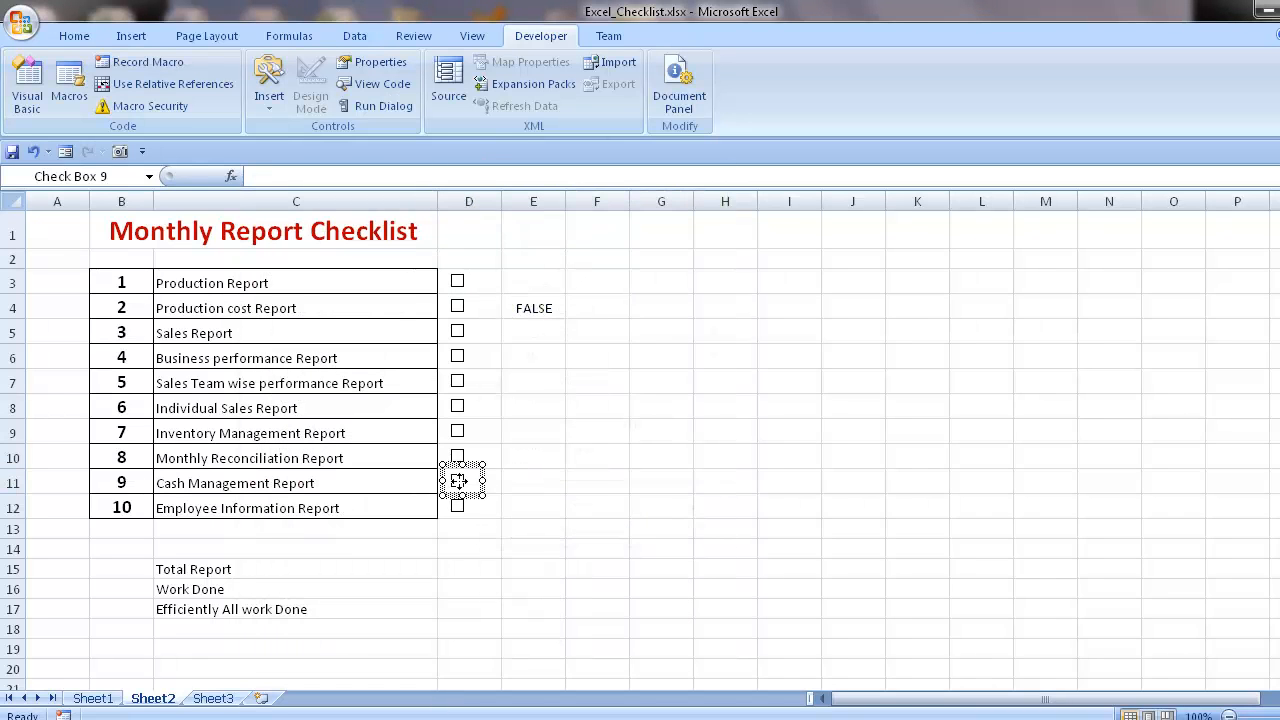
pyautogui.click(507, 653)
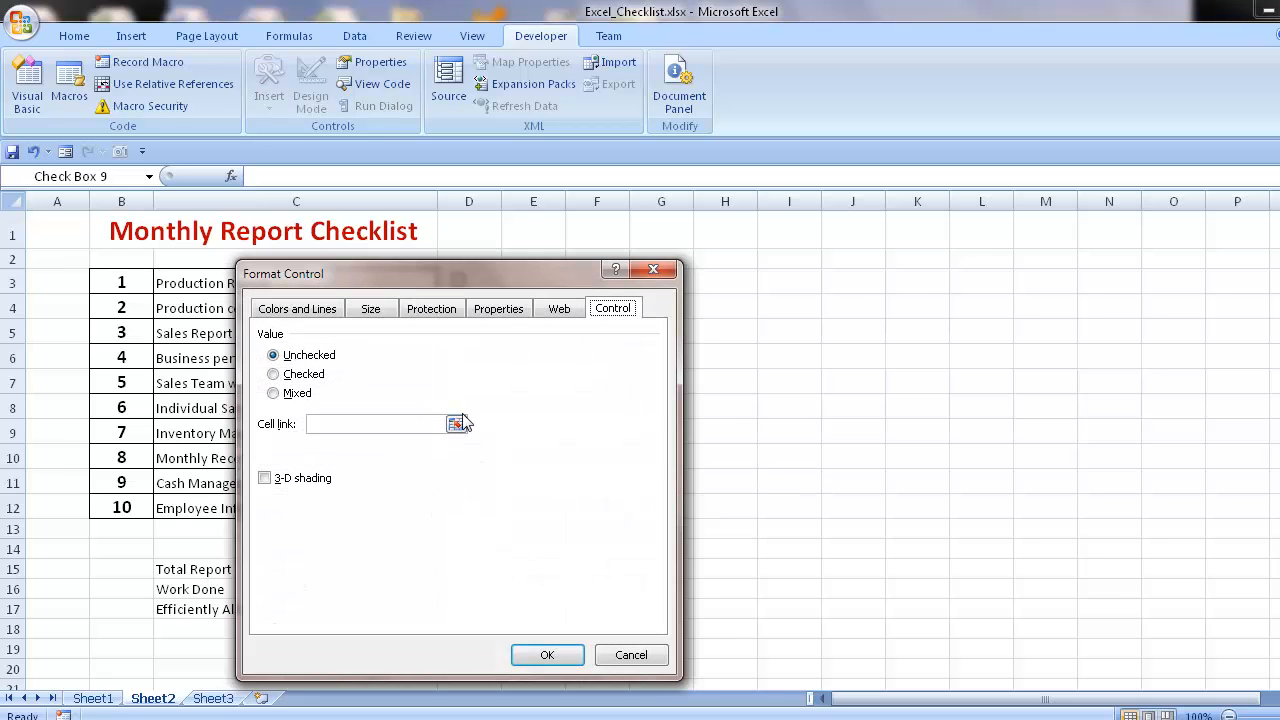
pyautogui.click(455, 424)
pyautogui.click(549, 481)
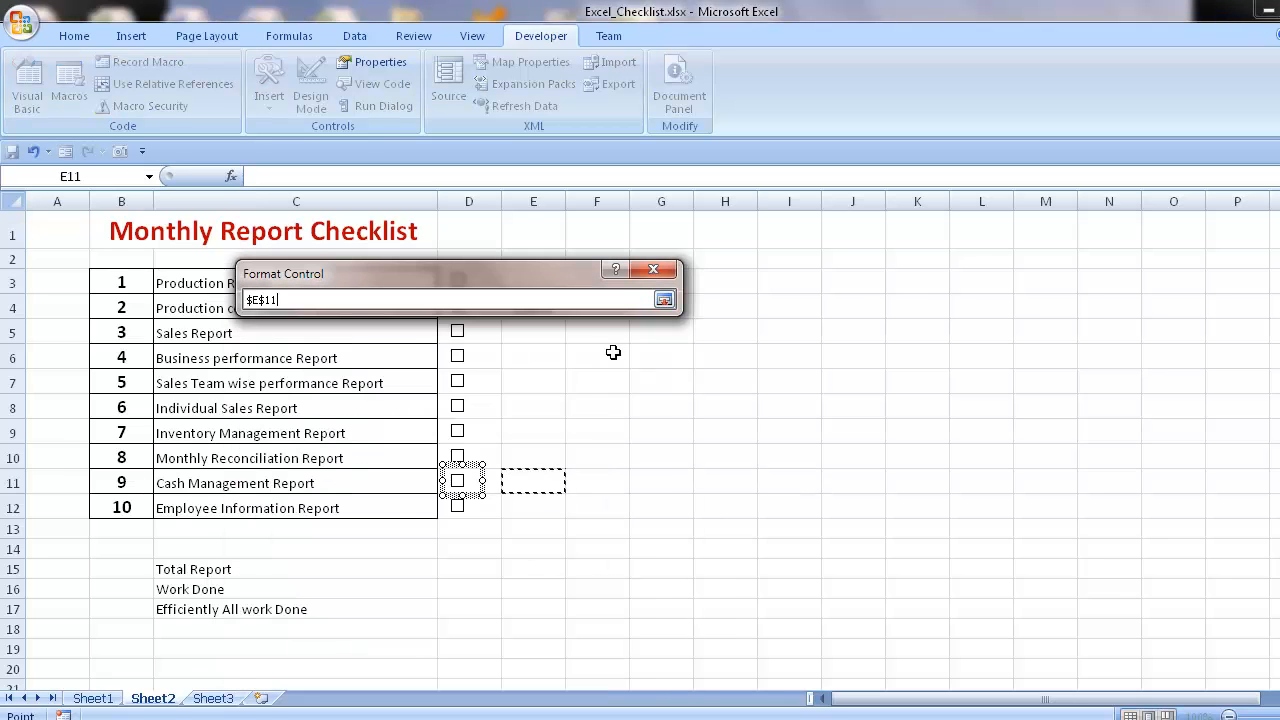
pyautogui.click(663, 300)
pyautogui.click(553, 654)
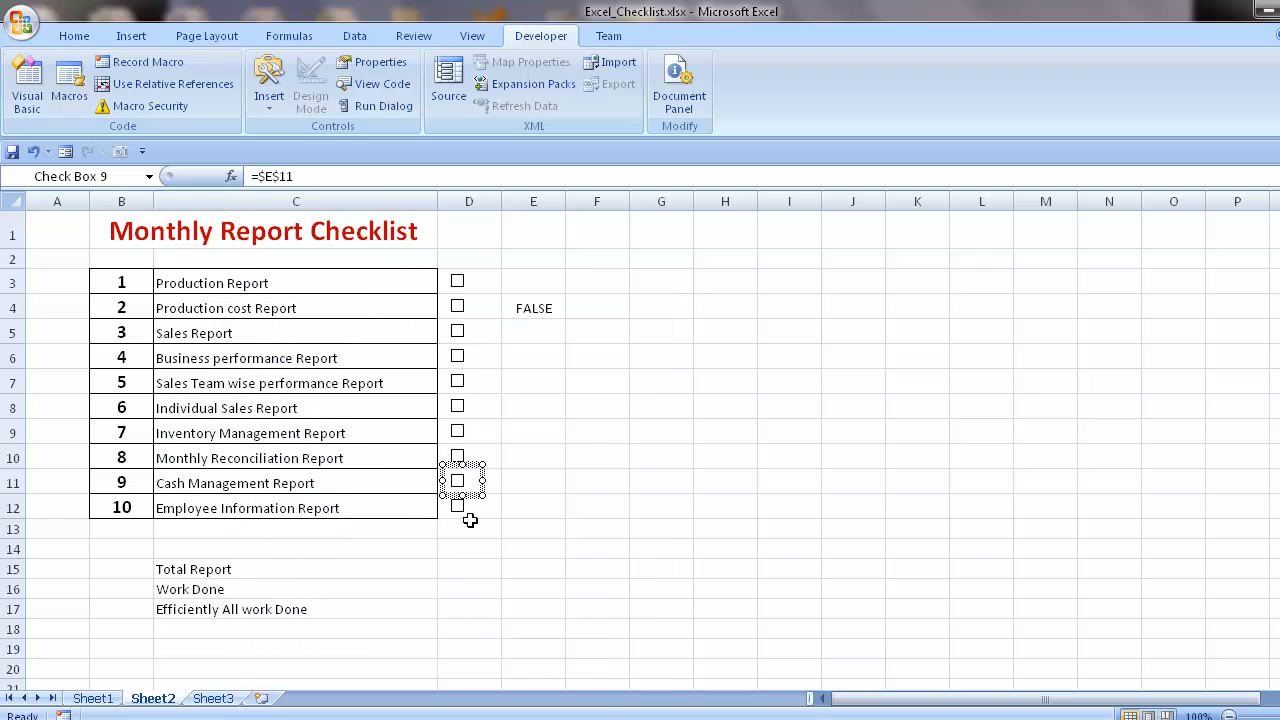
# - Link the Employee Information Report check box to cell E12
pyautogui.rightClick(477, 503)
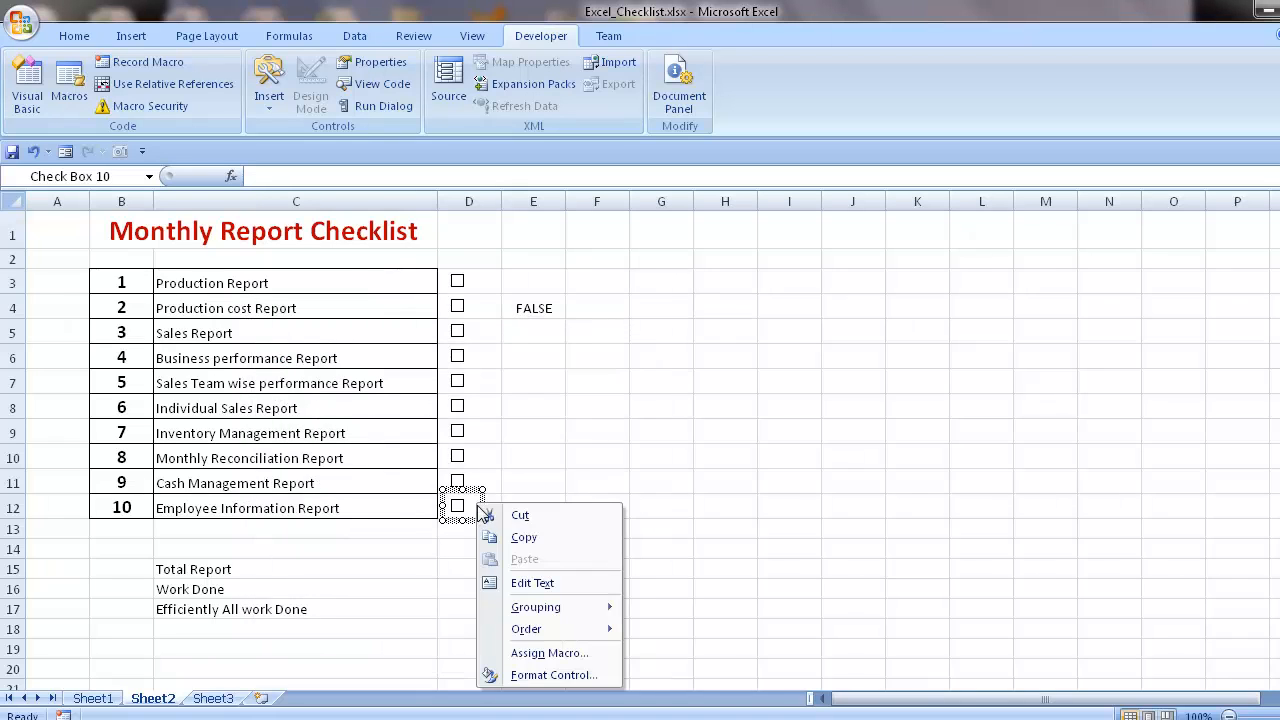
pyautogui.click(503, 674)
pyautogui.click(472, 446)
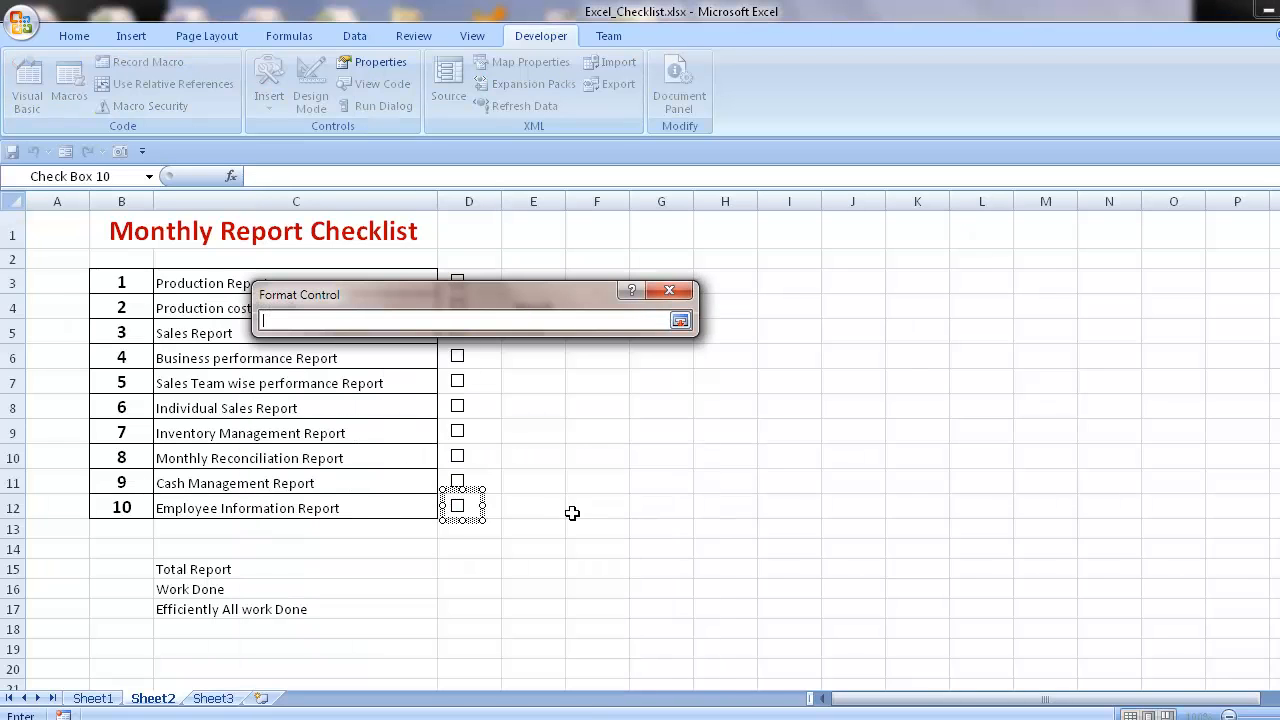
pyautogui.click(530, 505)
pyautogui.click(680, 321)
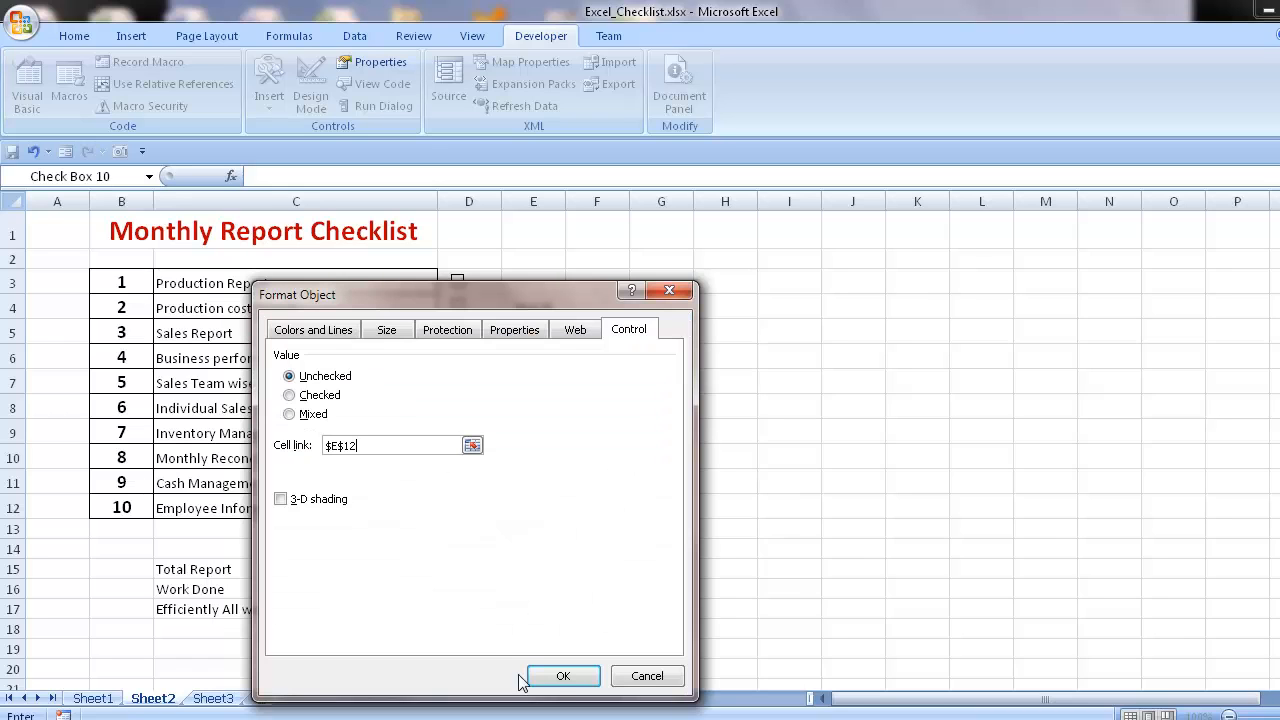
pyautogui.click(563, 674)
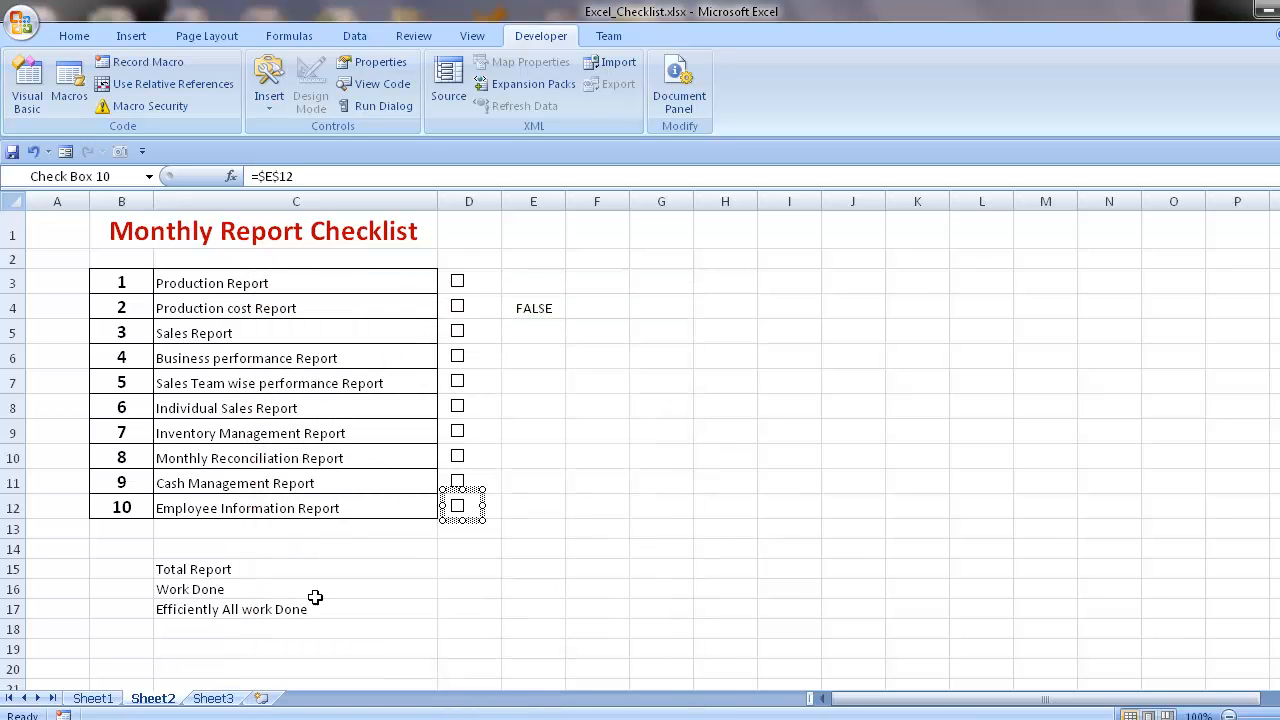
# - Tick the check boxes of all ten reports, from Production Report down to Employee Information Report
pyautogui.click(458, 282)
pyautogui.click(459, 307)
pyautogui.click(458, 333)
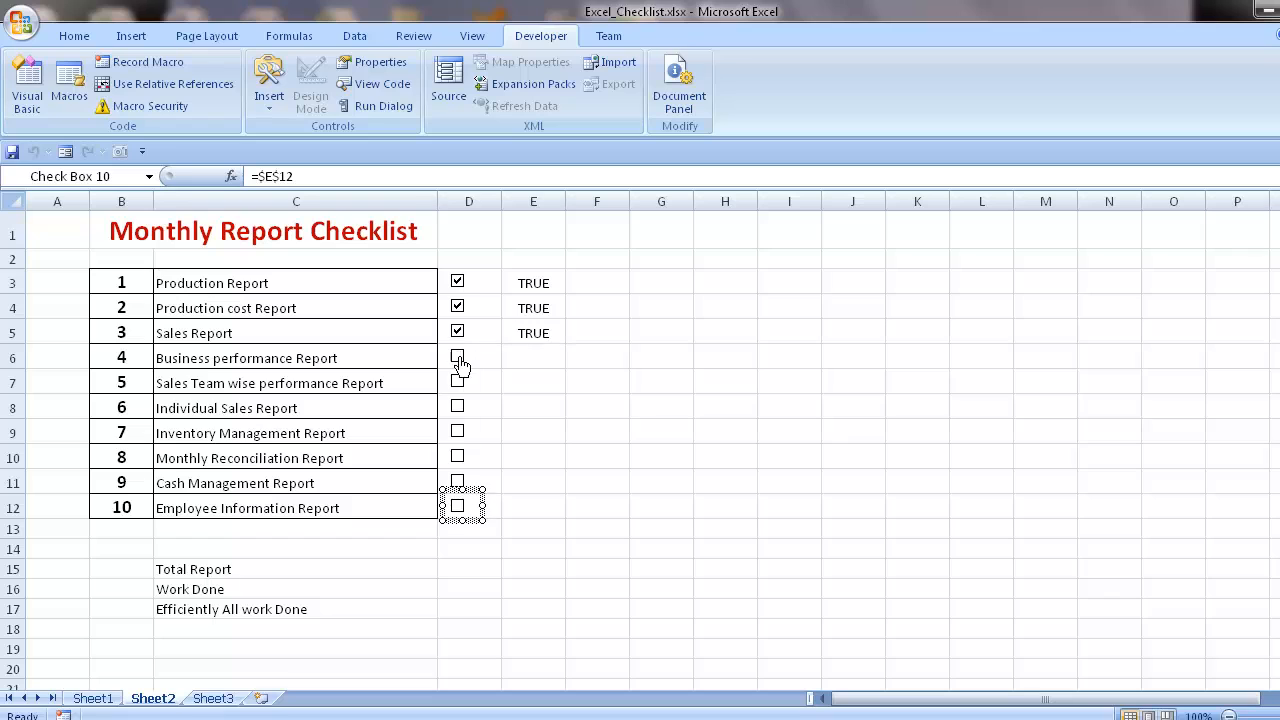
pyautogui.click(457, 357)
pyautogui.click(457, 381)
pyautogui.click(457, 406)
pyautogui.click(457, 431)
pyautogui.click(457, 456)
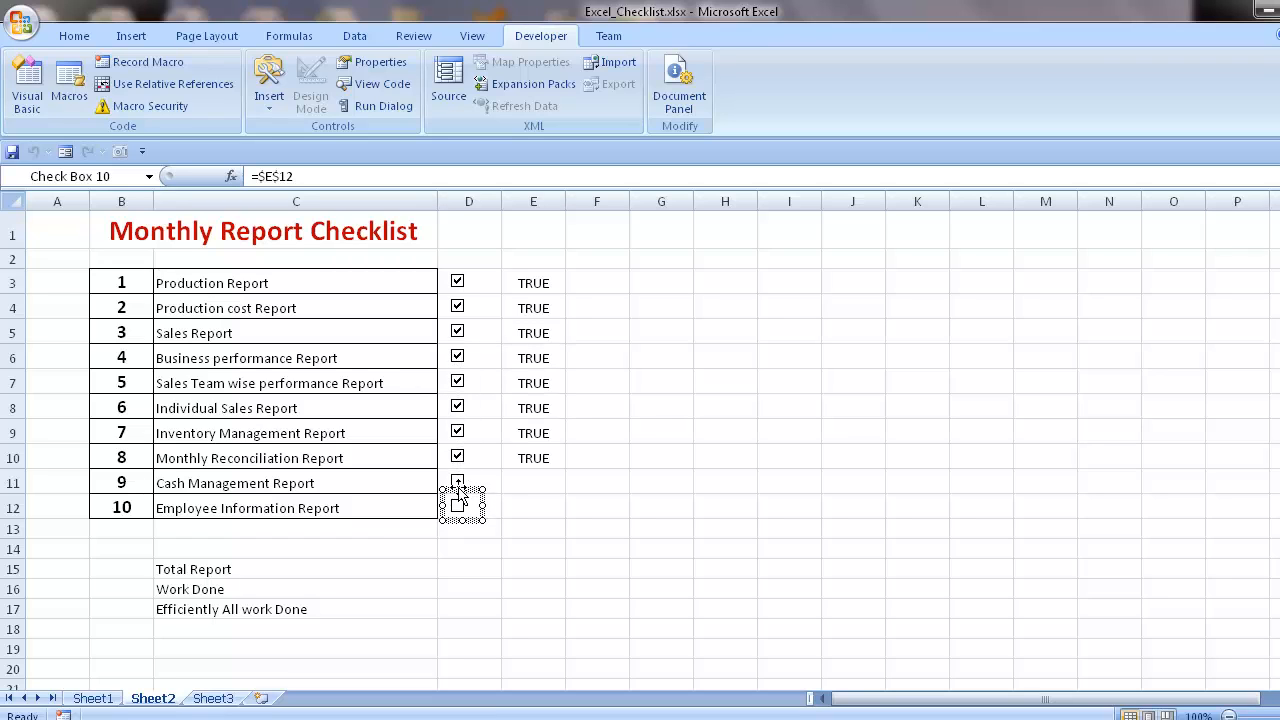
pyautogui.click(555, 505)
pyautogui.click(459, 484)
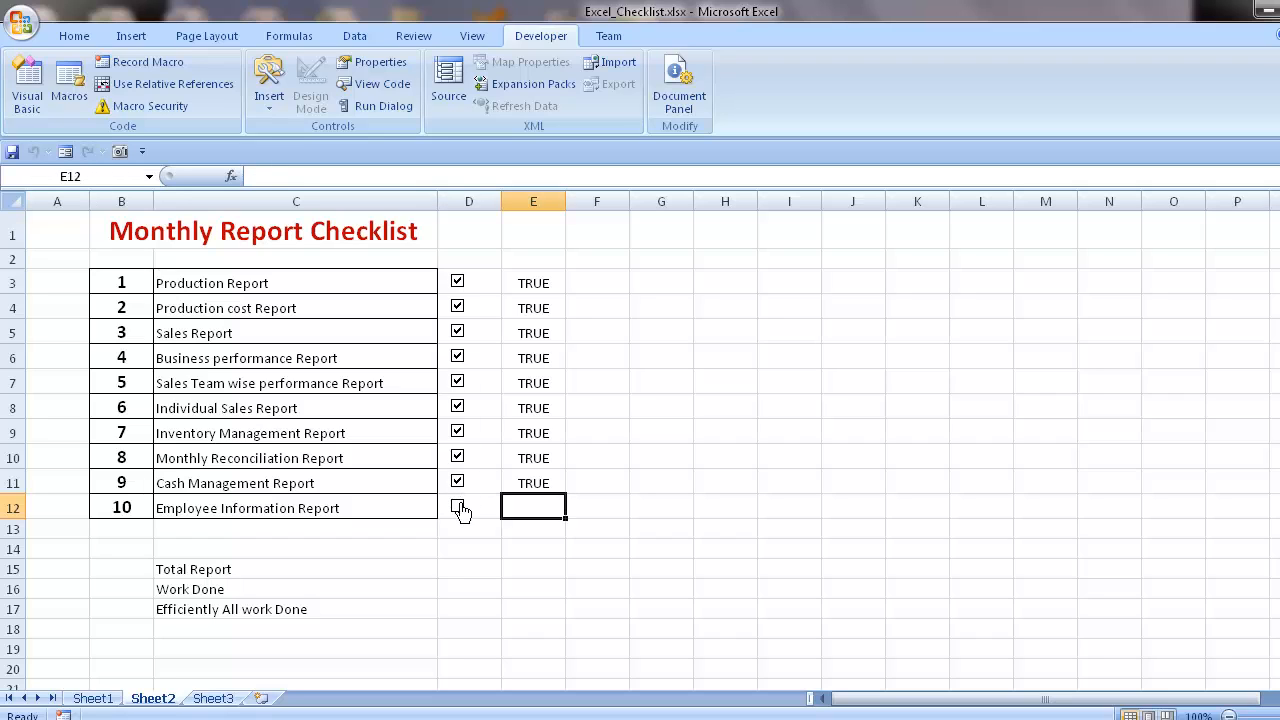
pyautogui.click(458, 506)
pyautogui.click(641, 529)
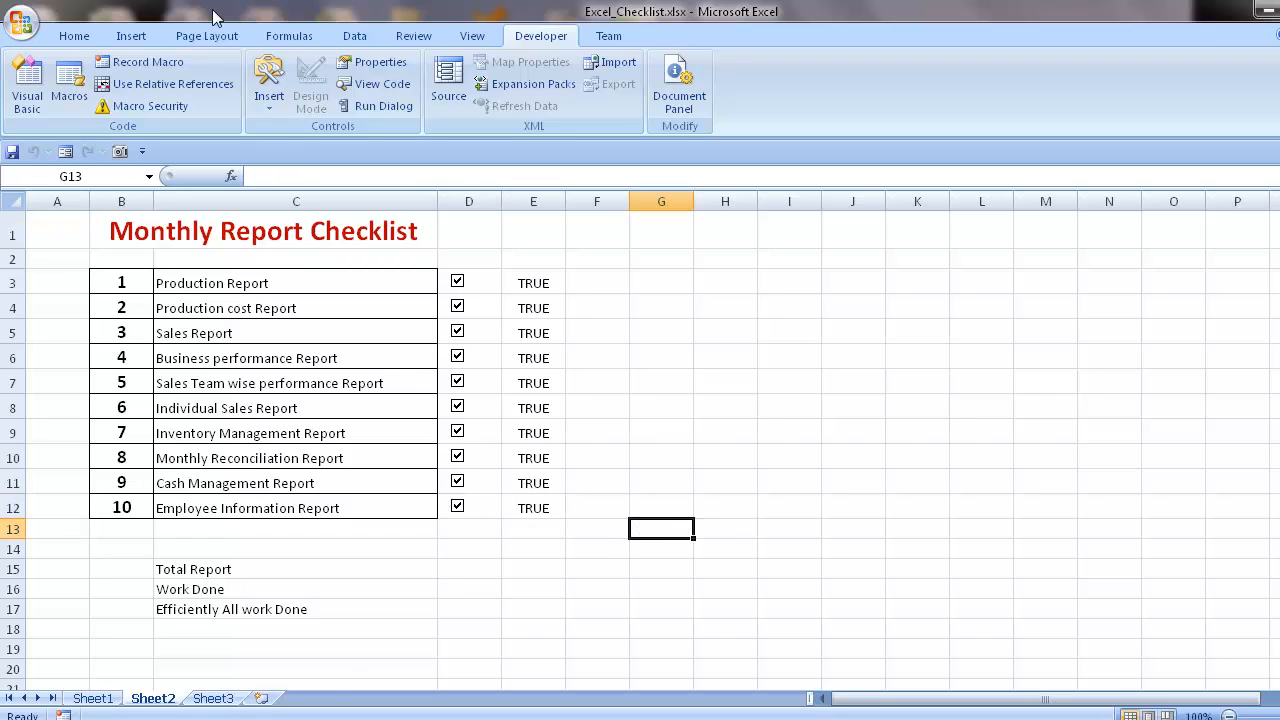
# - Clear the check boxes of reports 1, 3, 4, 5, 7, 8 and 9, leaving 2, 6 and 10 ticked
pyautogui.click(460, 287)
pyautogui.click(459, 340)
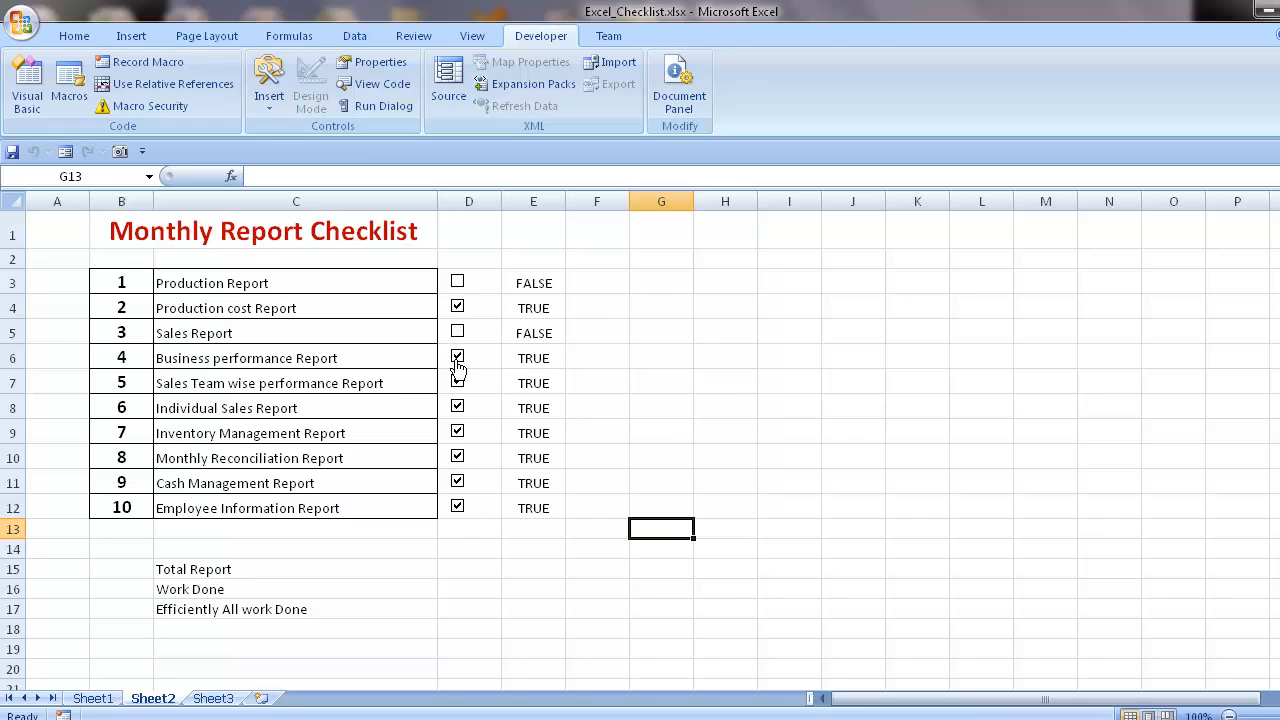
pyautogui.click(458, 360)
pyautogui.click(458, 385)
pyautogui.click(458, 437)
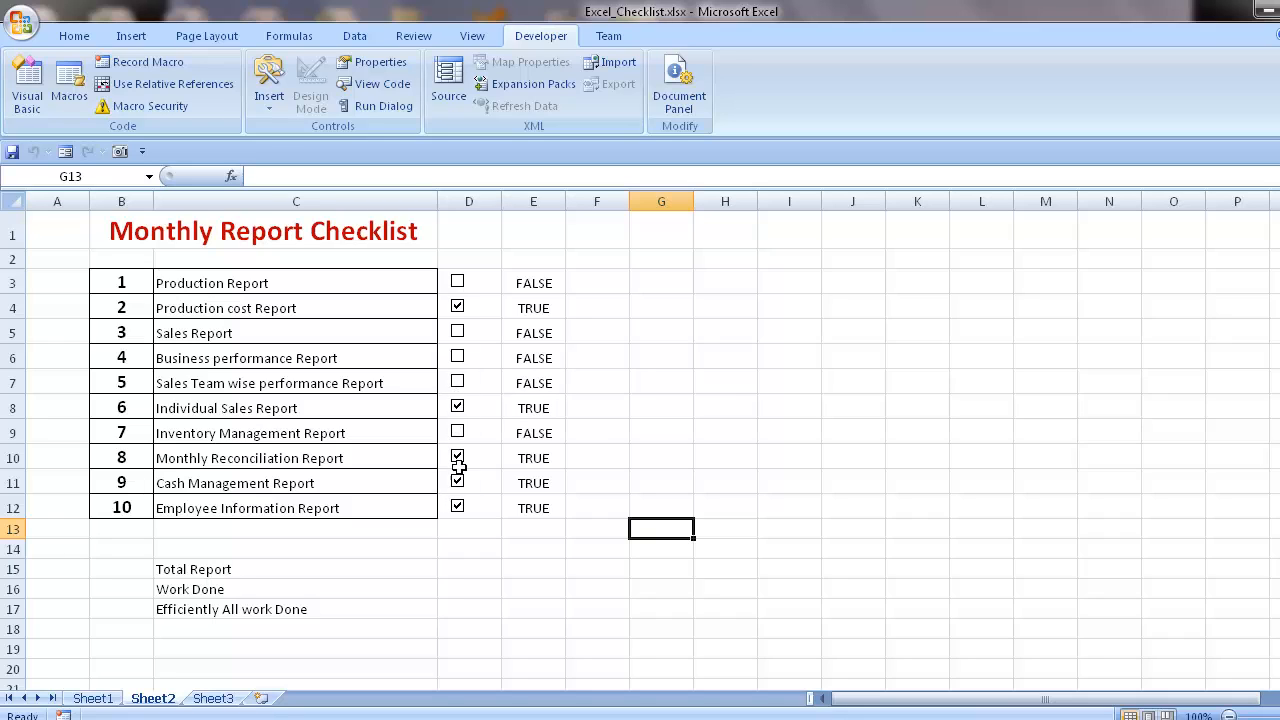
pyautogui.click(458, 462)
pyautogui.click(458, 487)
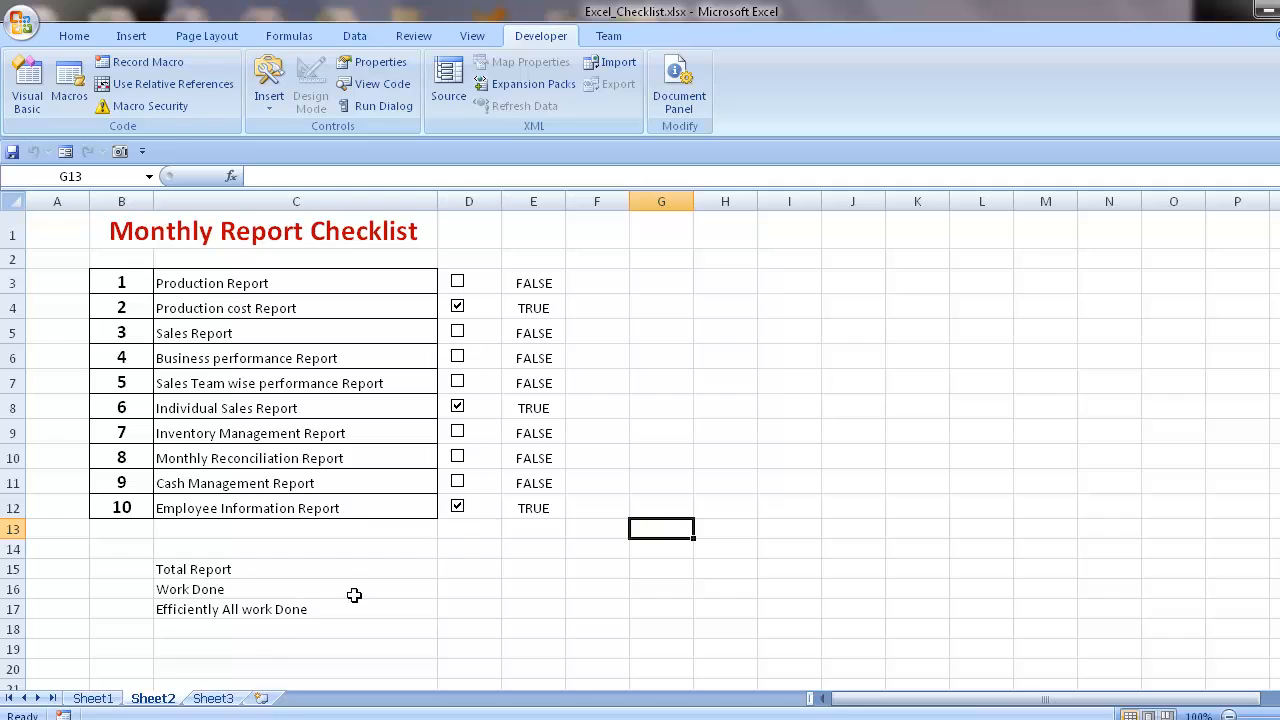
# - Enter =COUNT(B3:B12) in cell D15 to calculate the Total Report figure from the serial numbers
pyautogui.click(454, 577)
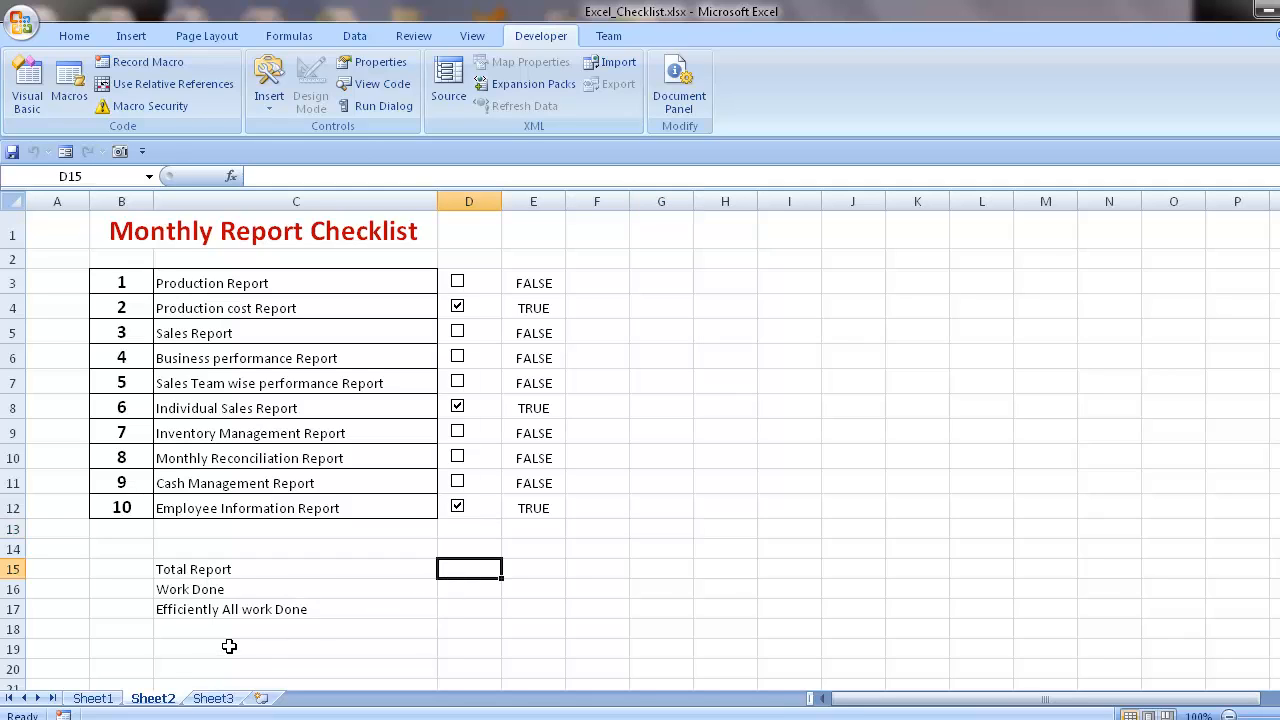
pyautogui.write('=cun')
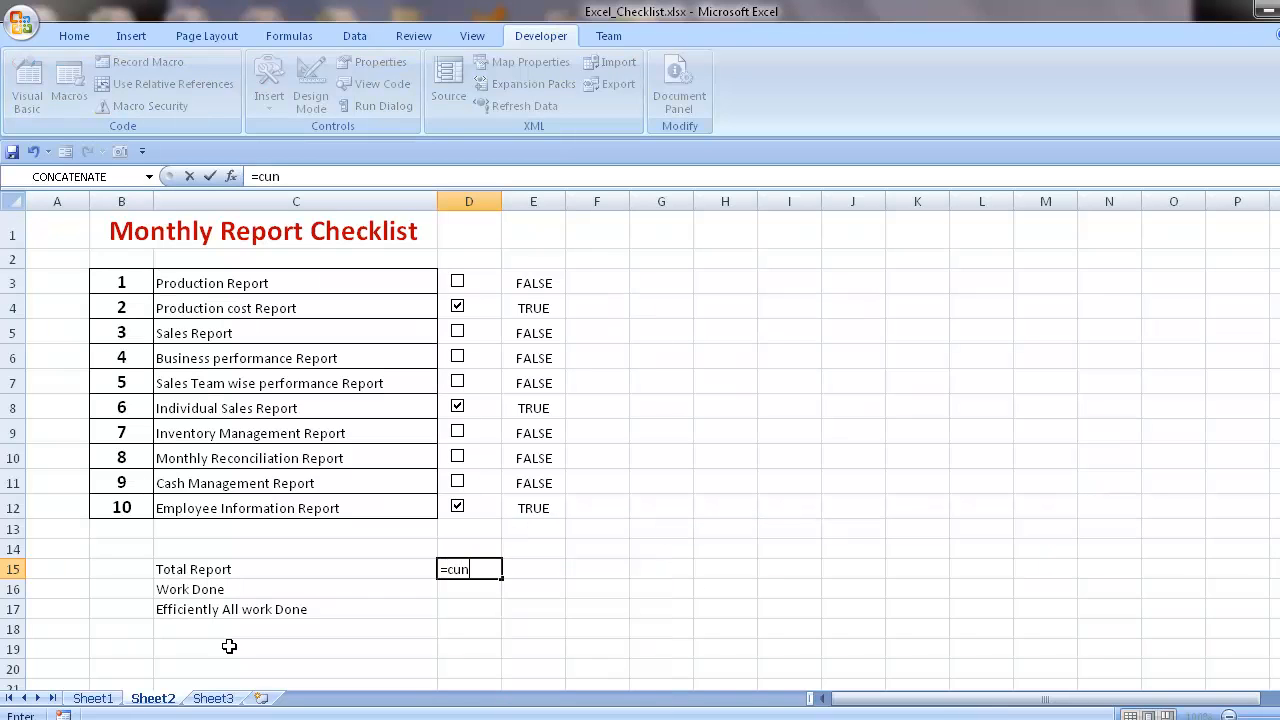
pyautogui.press('BackSpace')
pyautogui.press('BackSpace')
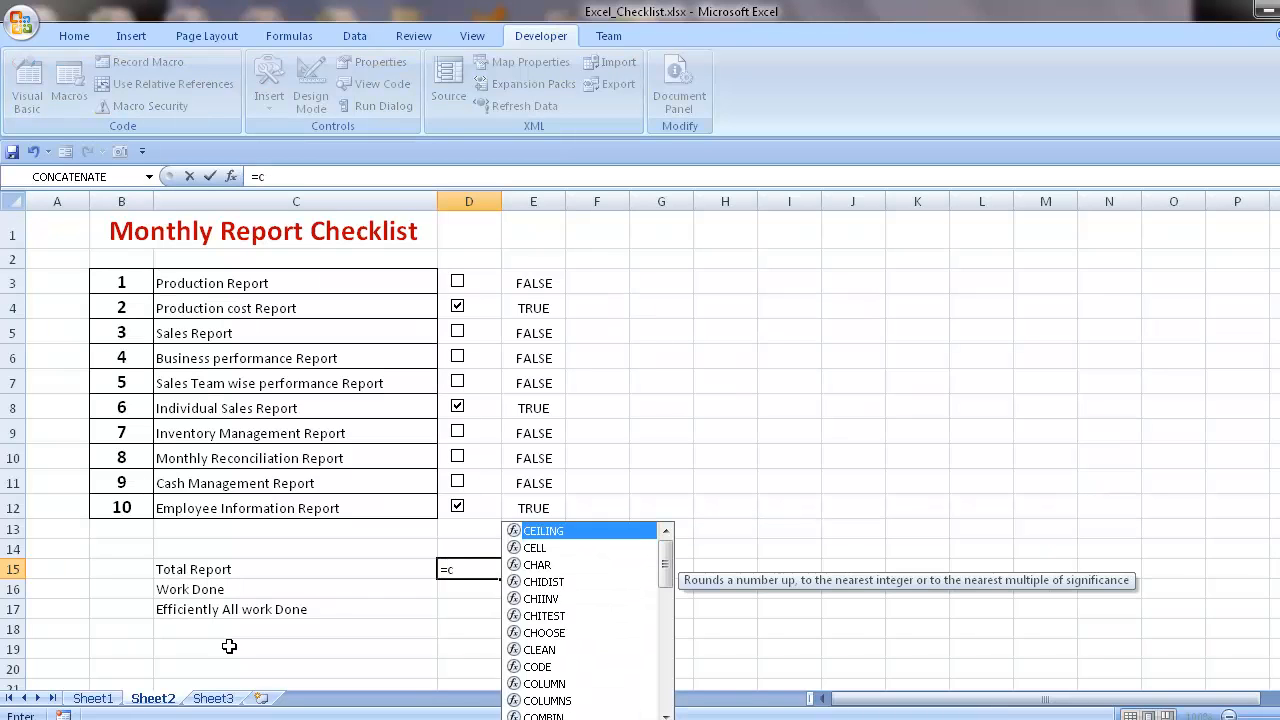
pyautogui.write('oun')
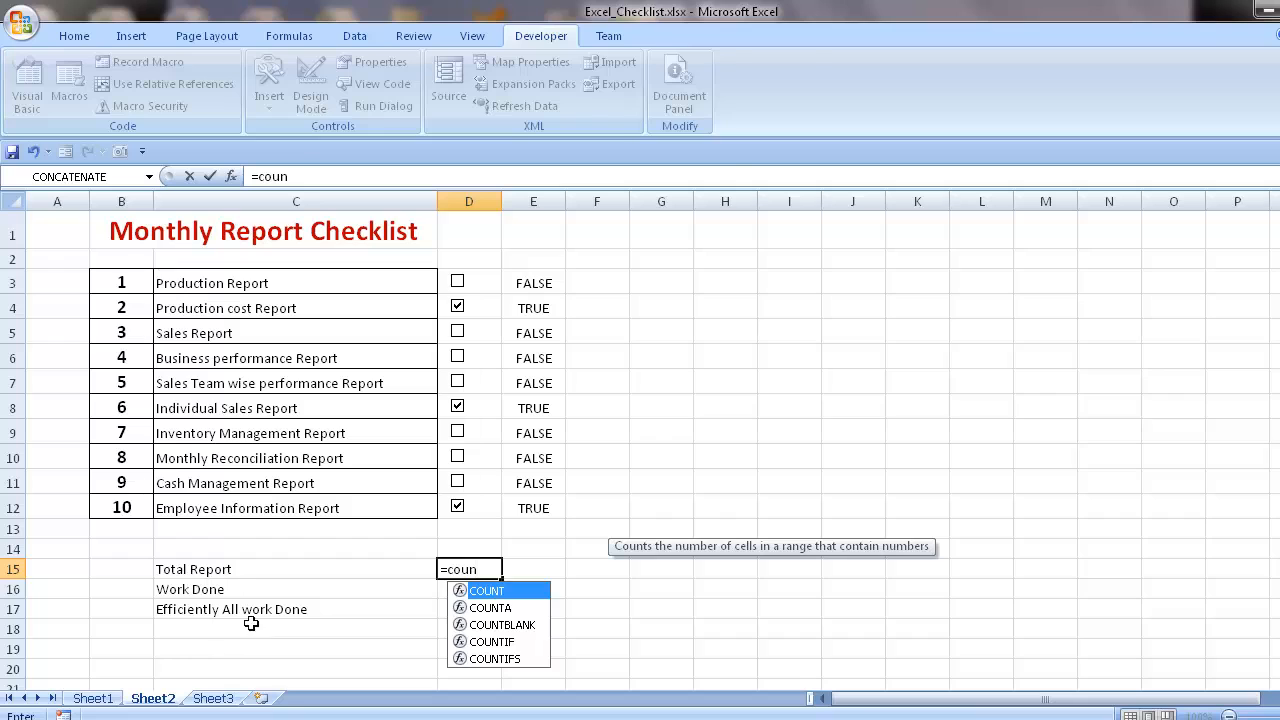
pyautogui.doubleClick(482, 592)
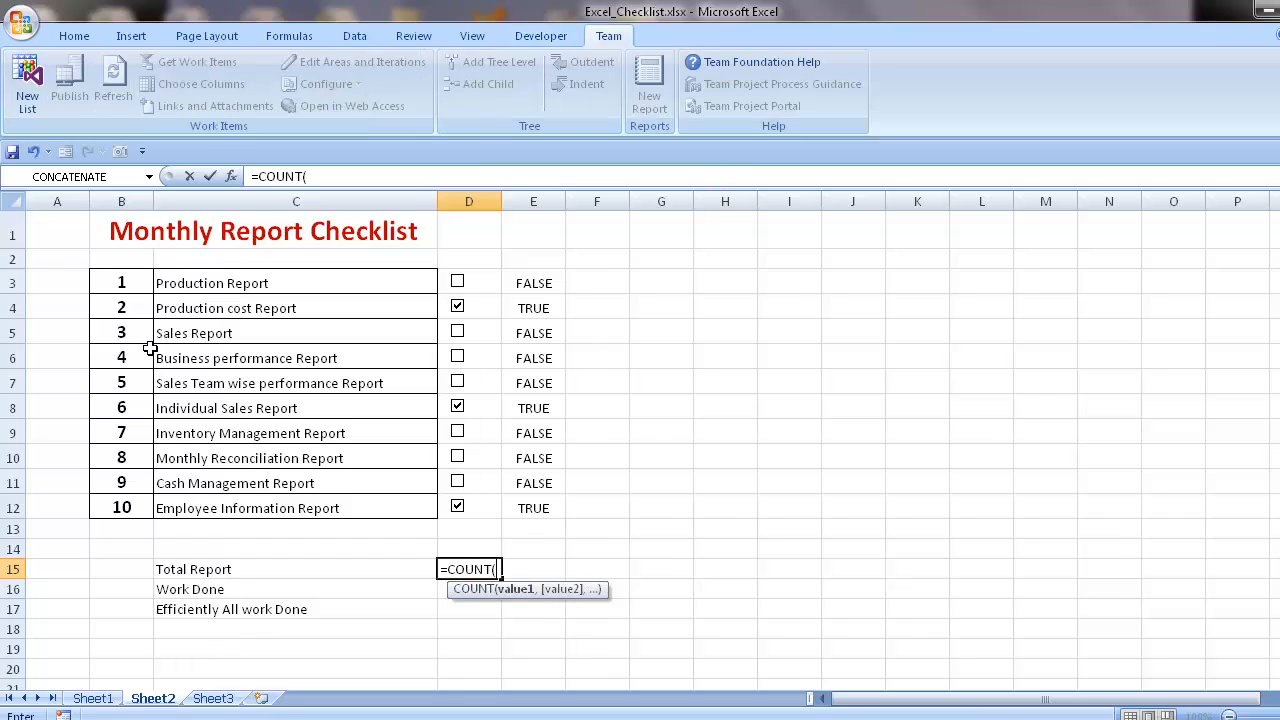
pyautogui.moveTo(121, 277); pyautogui.dragTo(128, 507)
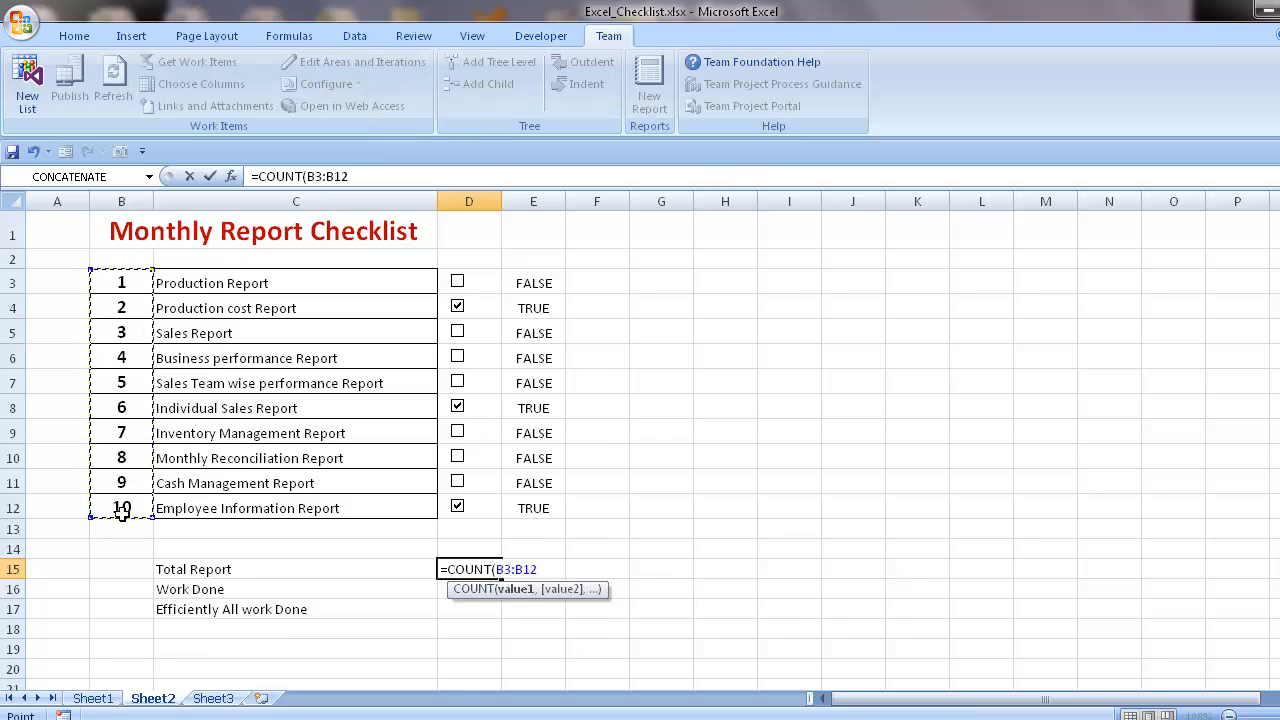
pyautogui.write(')')
pyautogui.press('Return')
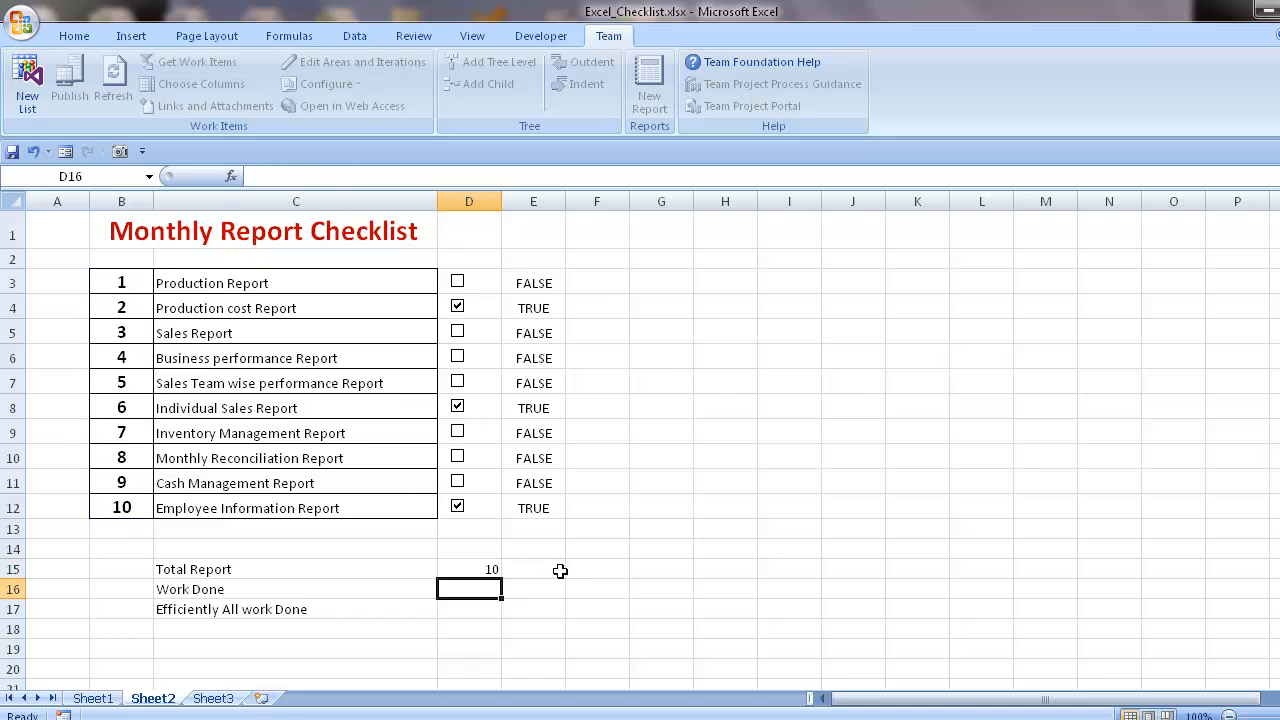
# - Enter =COUNTIF(E3:E12,TRUE) in cell D16 to calculate the Work Done figure from the linked check box cells
pyautogui.write('=cun')
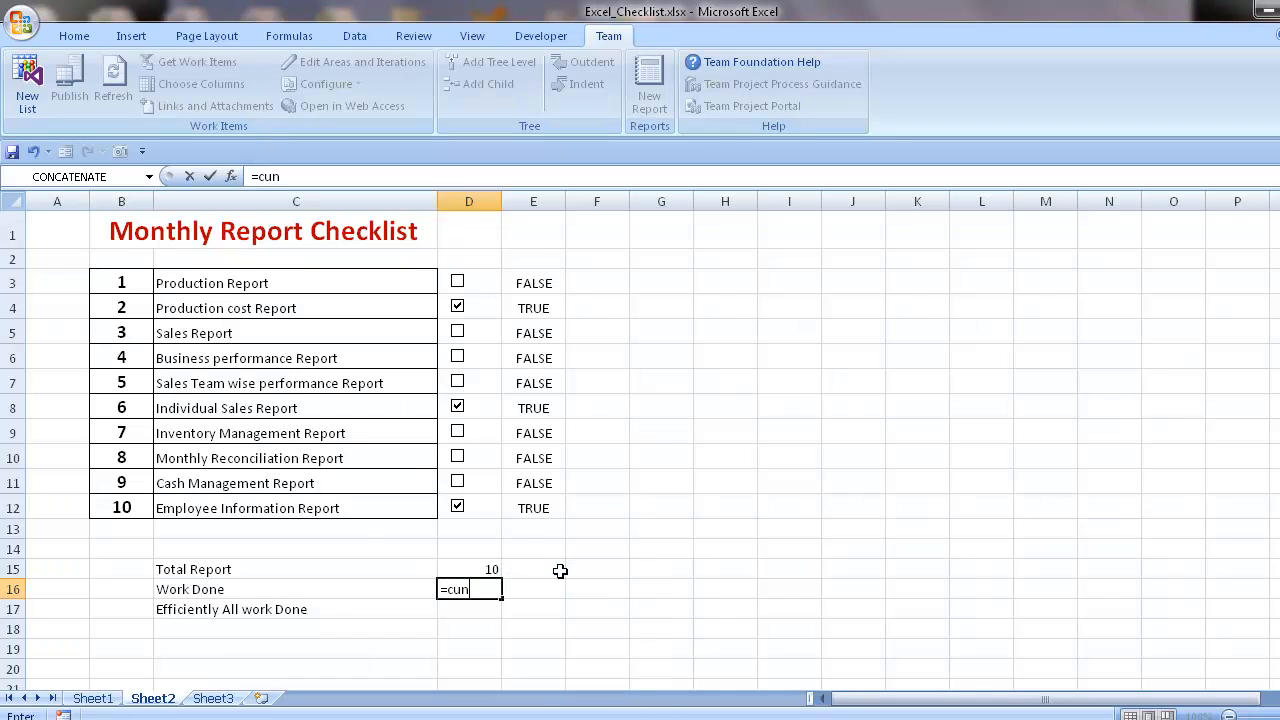
pyautogui.press('BackSpace')
pyautogui.press('BackSpace')
pyautogui.write('oun')
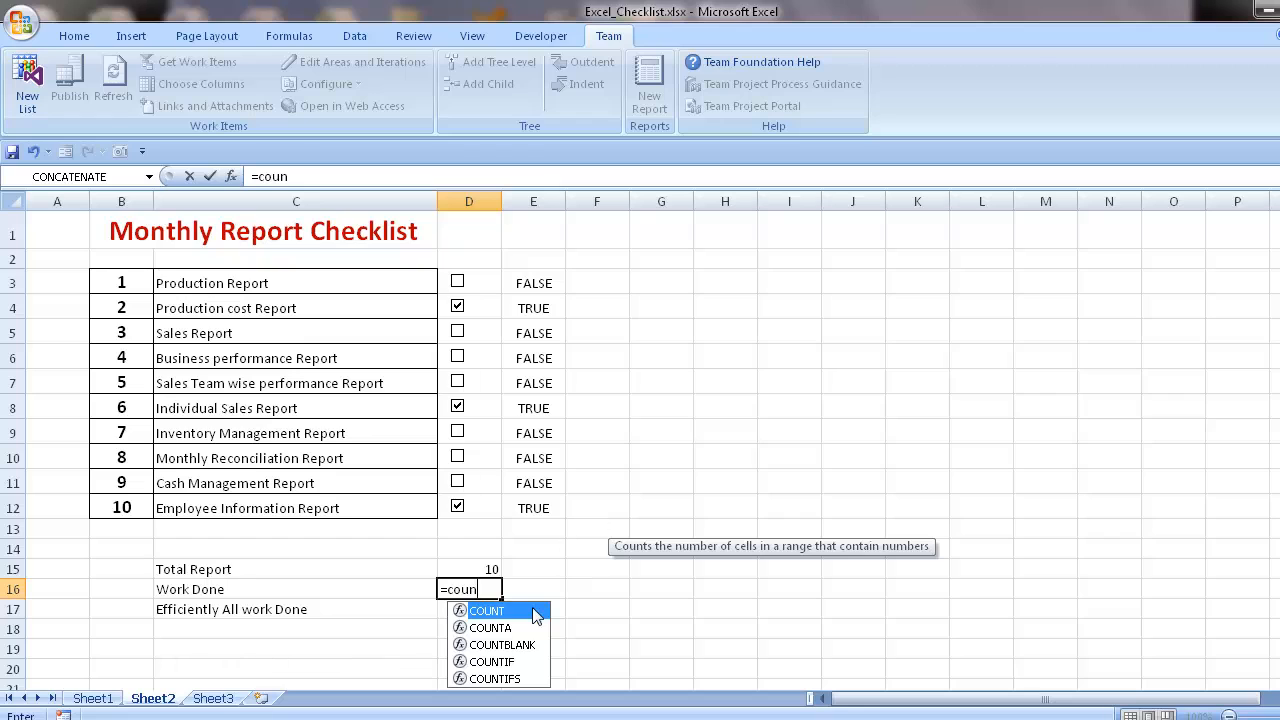
pyautogui.click(505, 661)
pyautogui.doubleClick(510, 662)
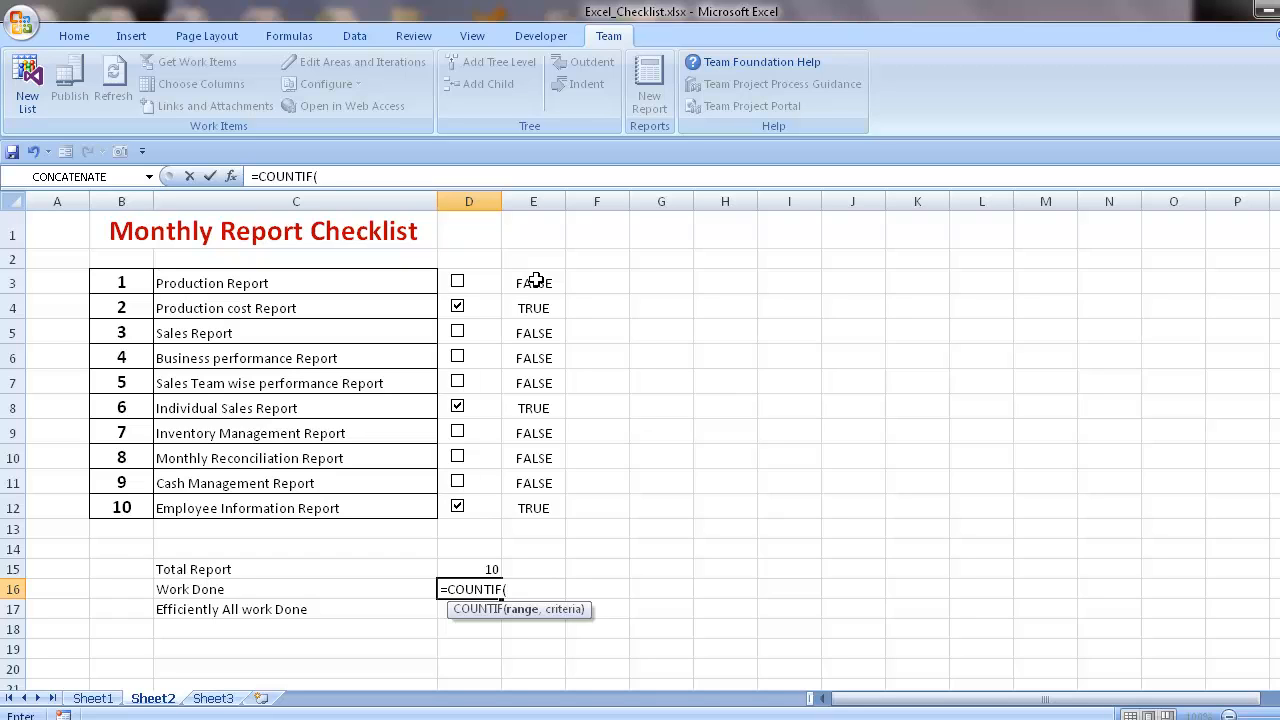
pyautogui.moveTo(536, 281); pyautogui.dragTo(513, 503)
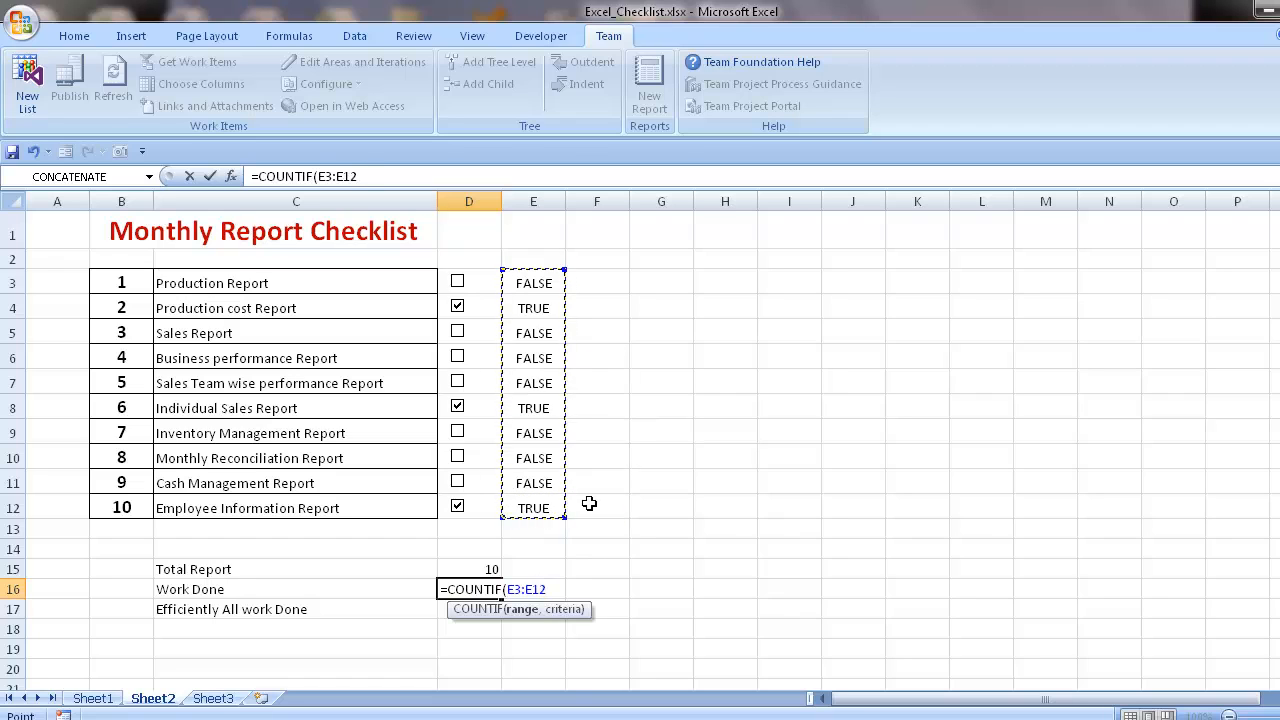
pyautogui.write(',tr')
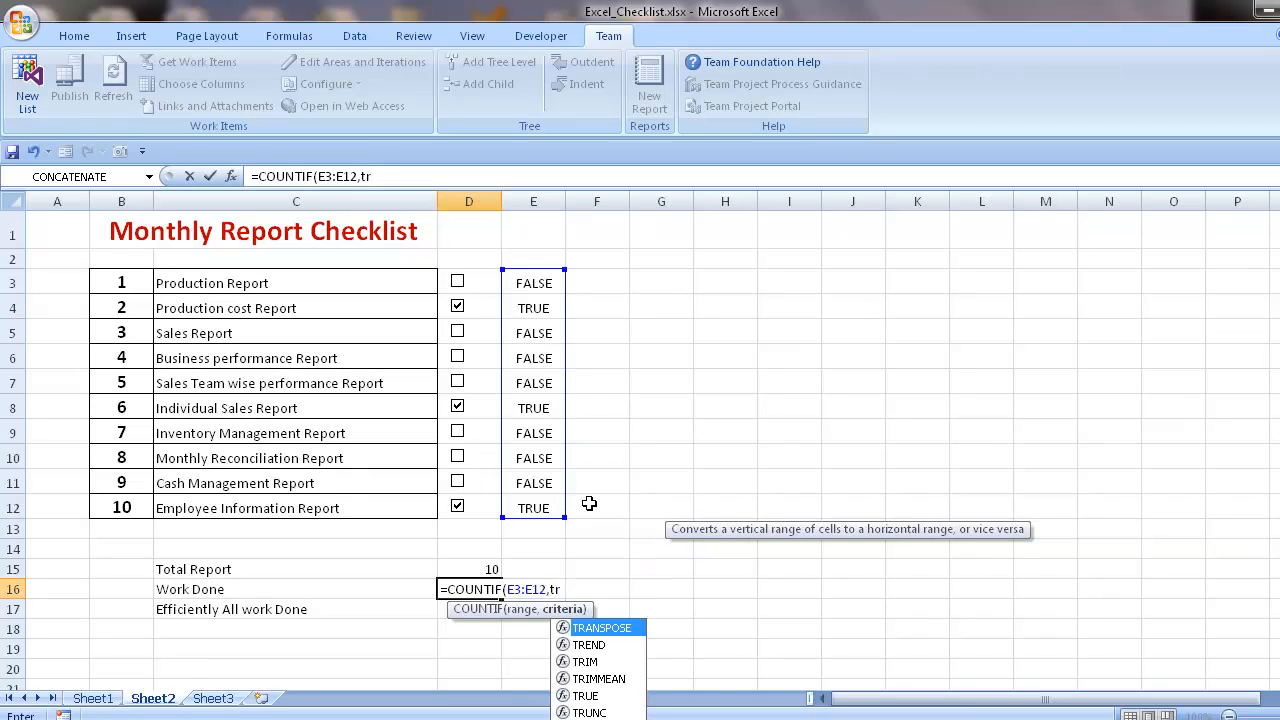
pyautogui.write('ie')
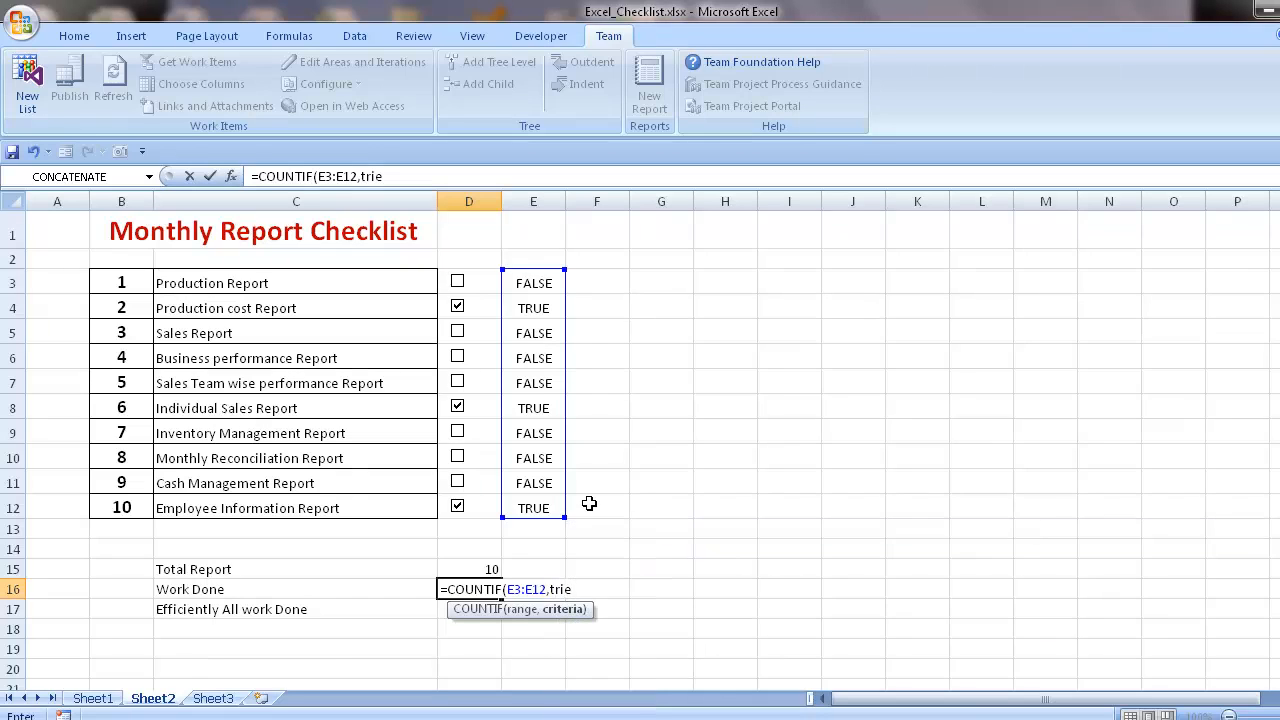
pyautogui.press('BackSpace')
pyautogui.press('BackSpace')
pyautogui.write('ue')
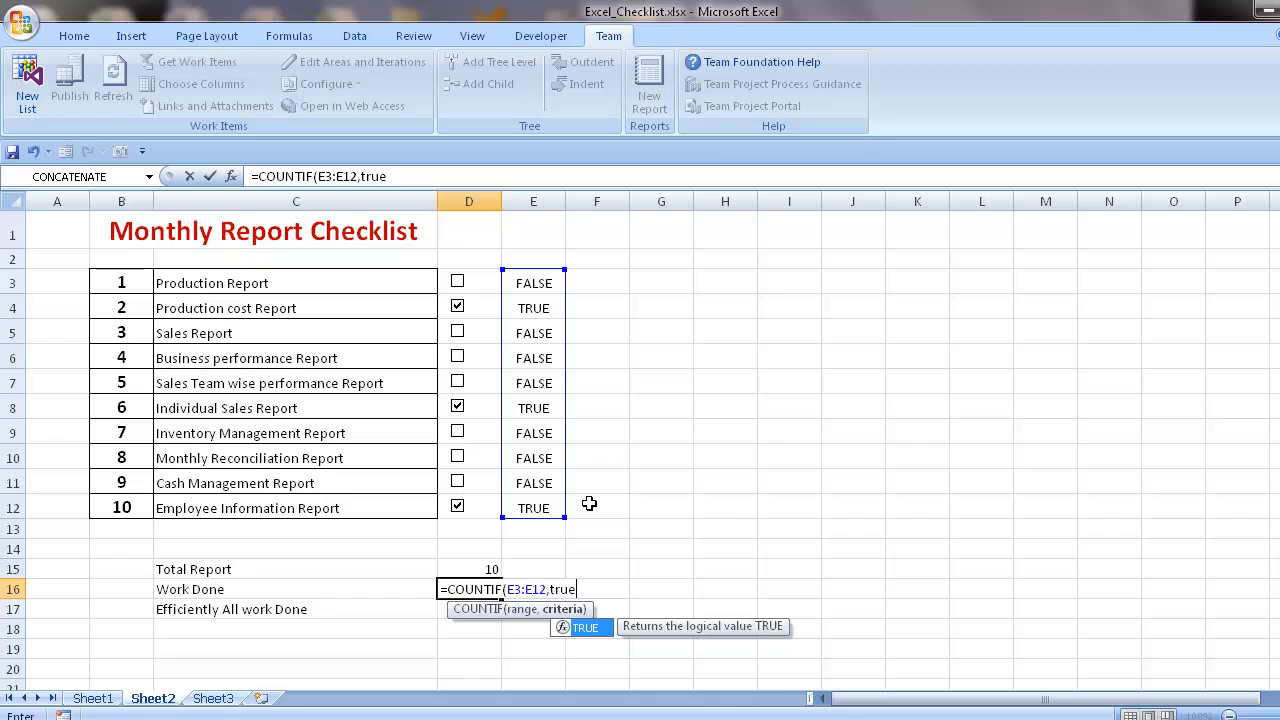
pyautogui.doubleClick(584, 630)
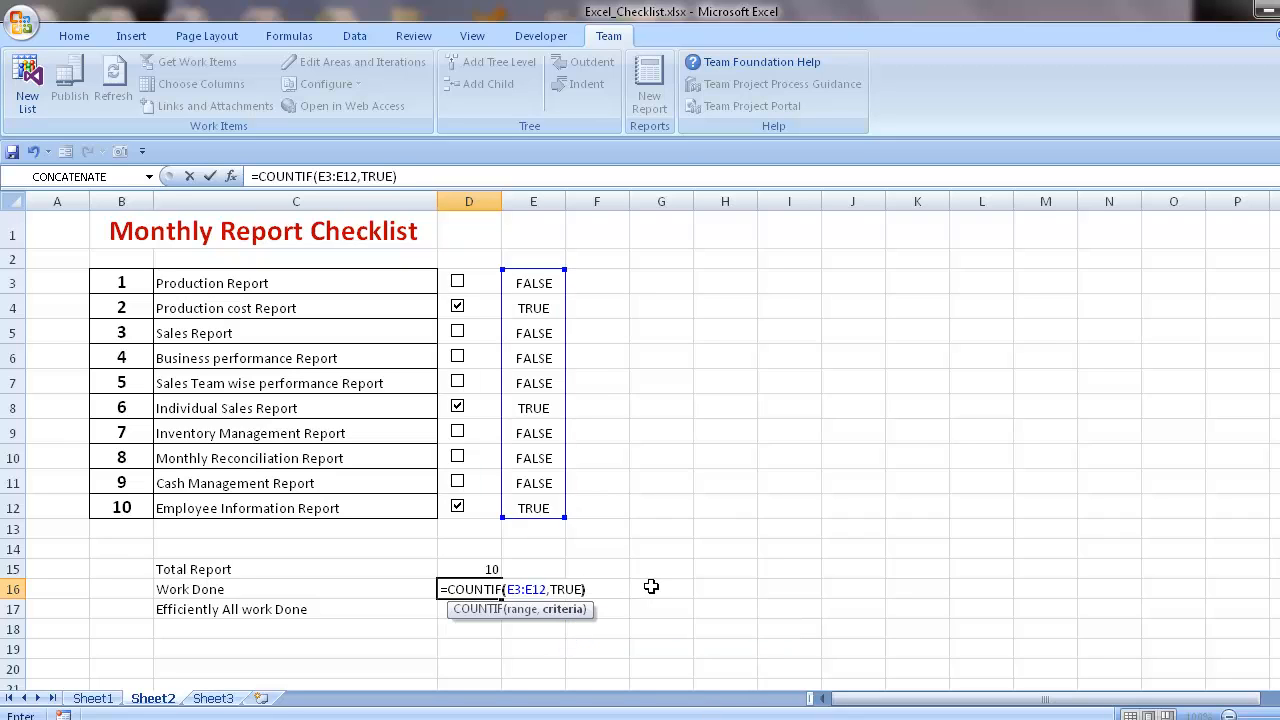
pyautogui.press('Return')
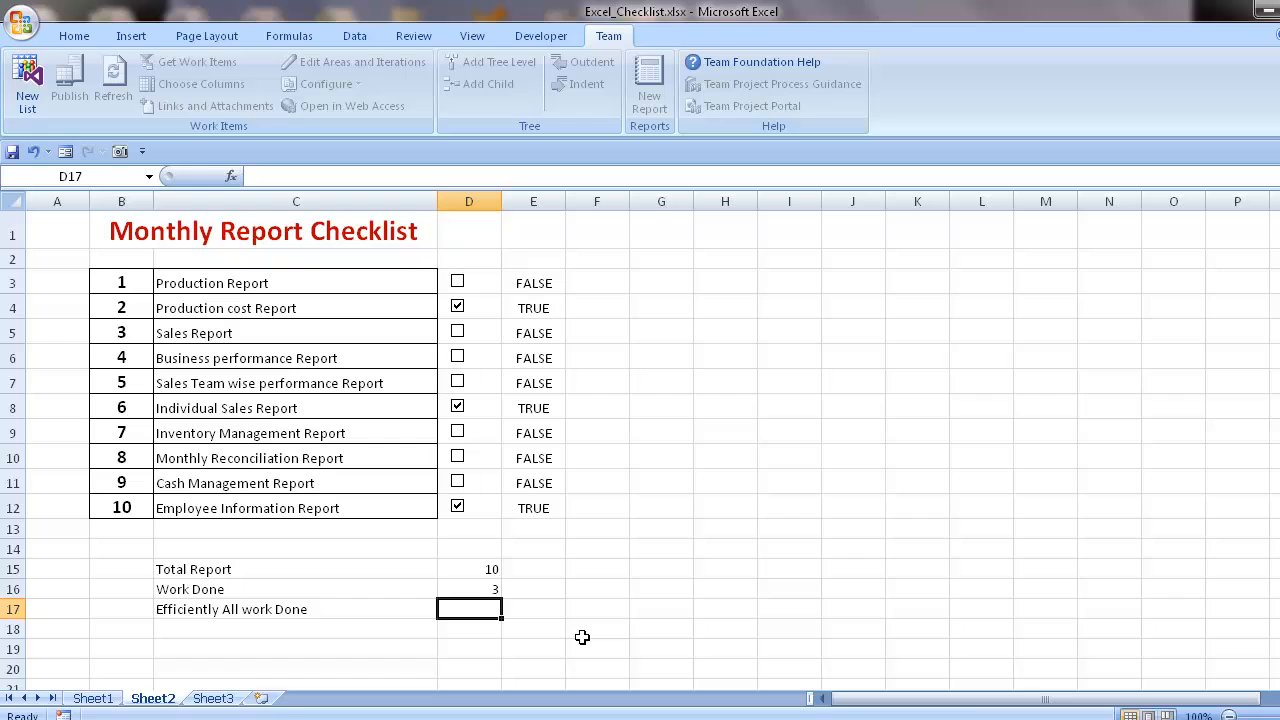
# - Enter =IF(D15=D16,"Yes","No") in cell D17 to report whether all work is done
pyautogui.write('=in')
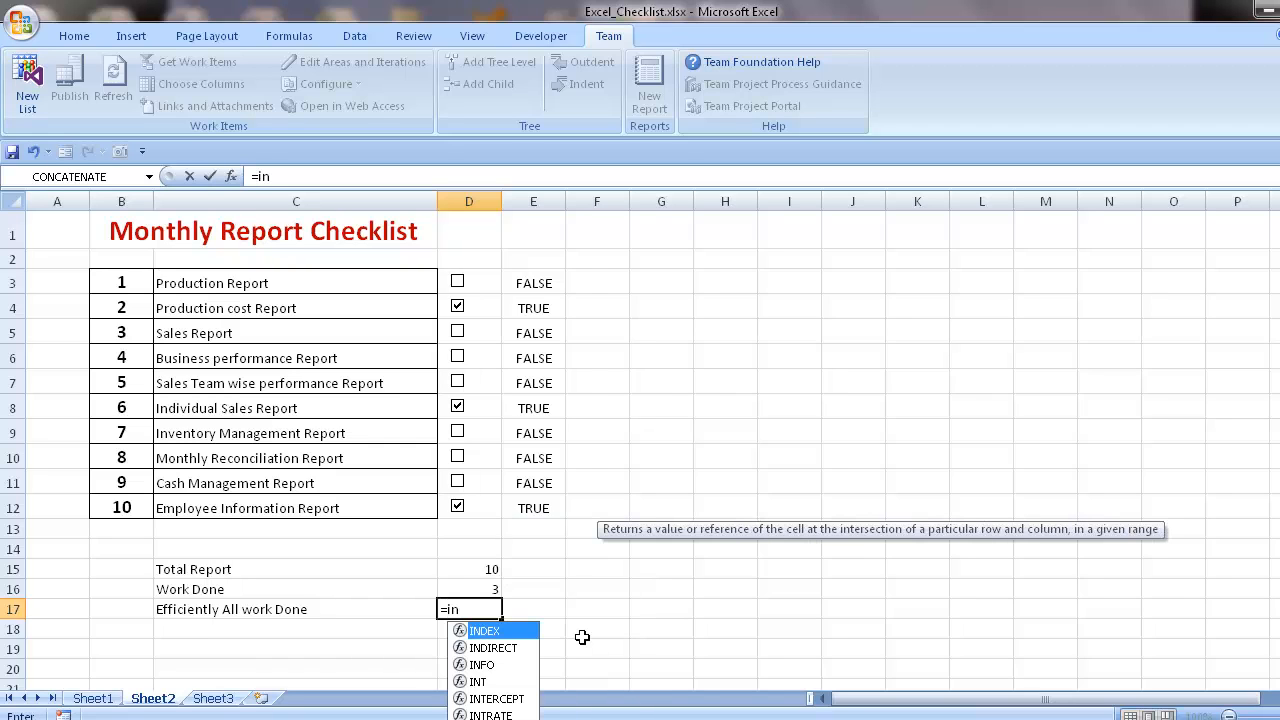
pyautogui.press('BackSpace')
pyautogui.write('f')
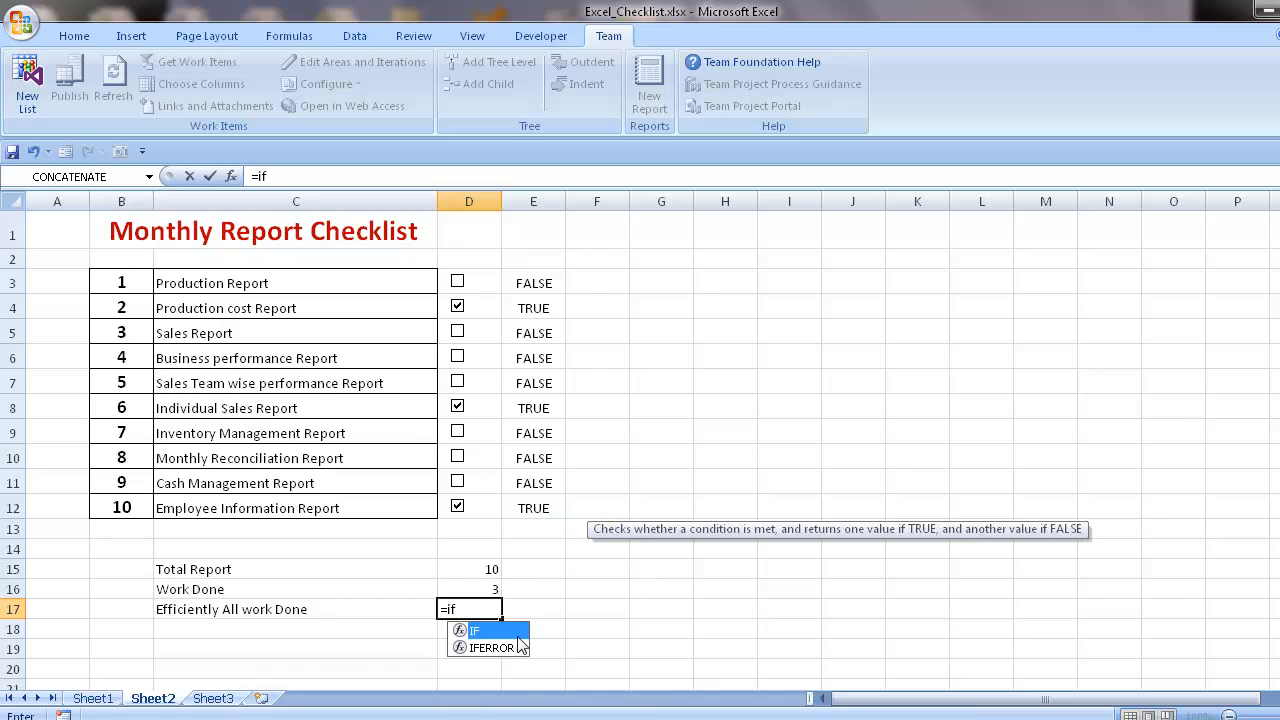
pyautogui.doubleClick(478, 633)
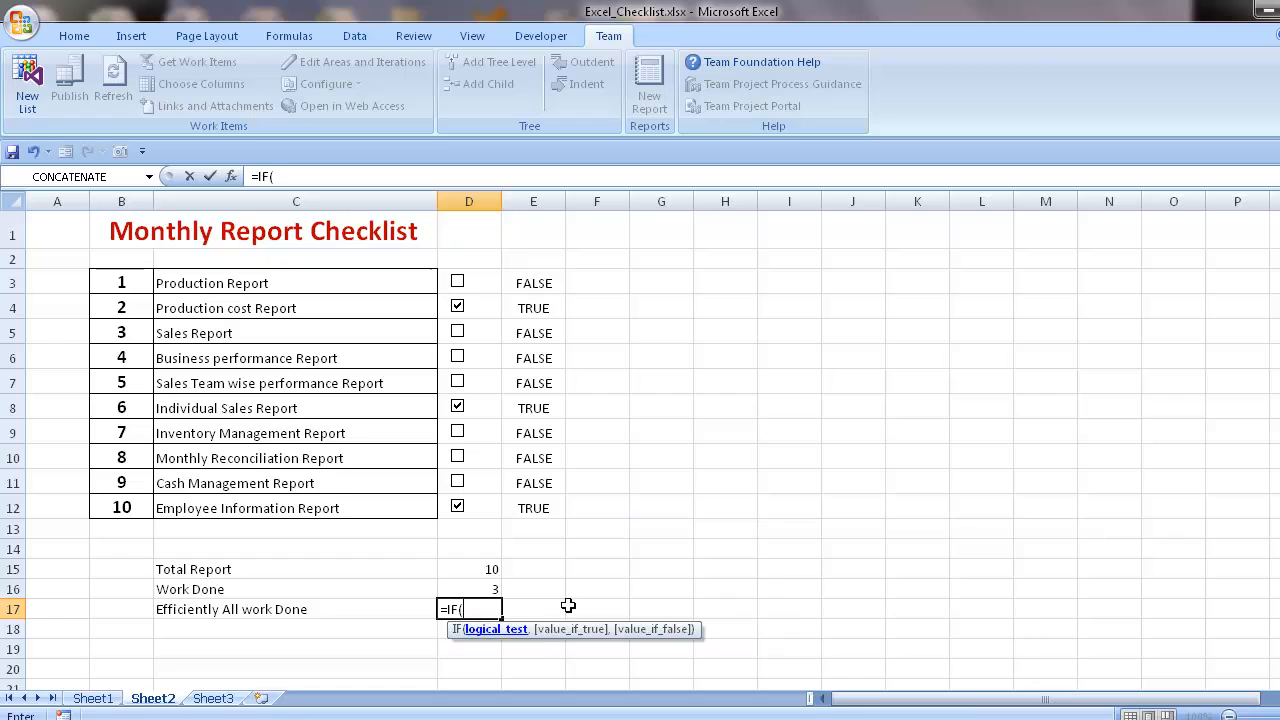
pyautogui.click(489, 571)
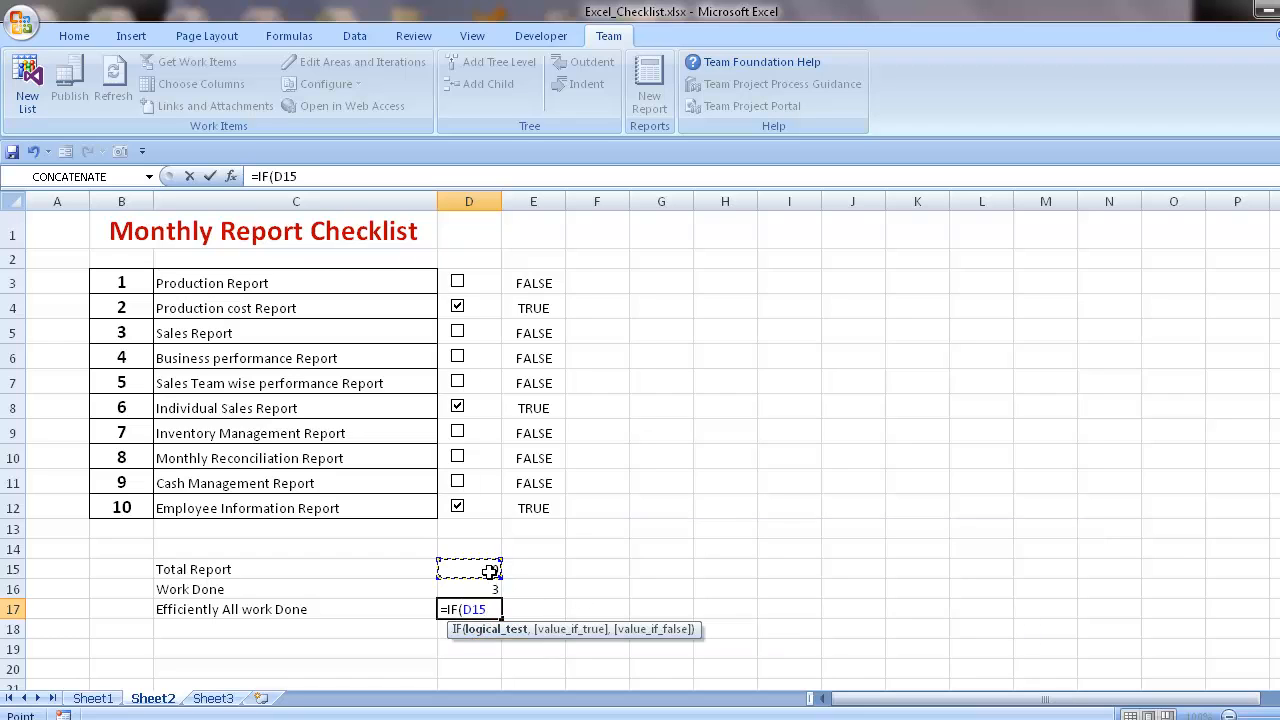
pyautogui.write('=')
pyautogui.click(479, 588)
pyautogui.write(',"Yes')
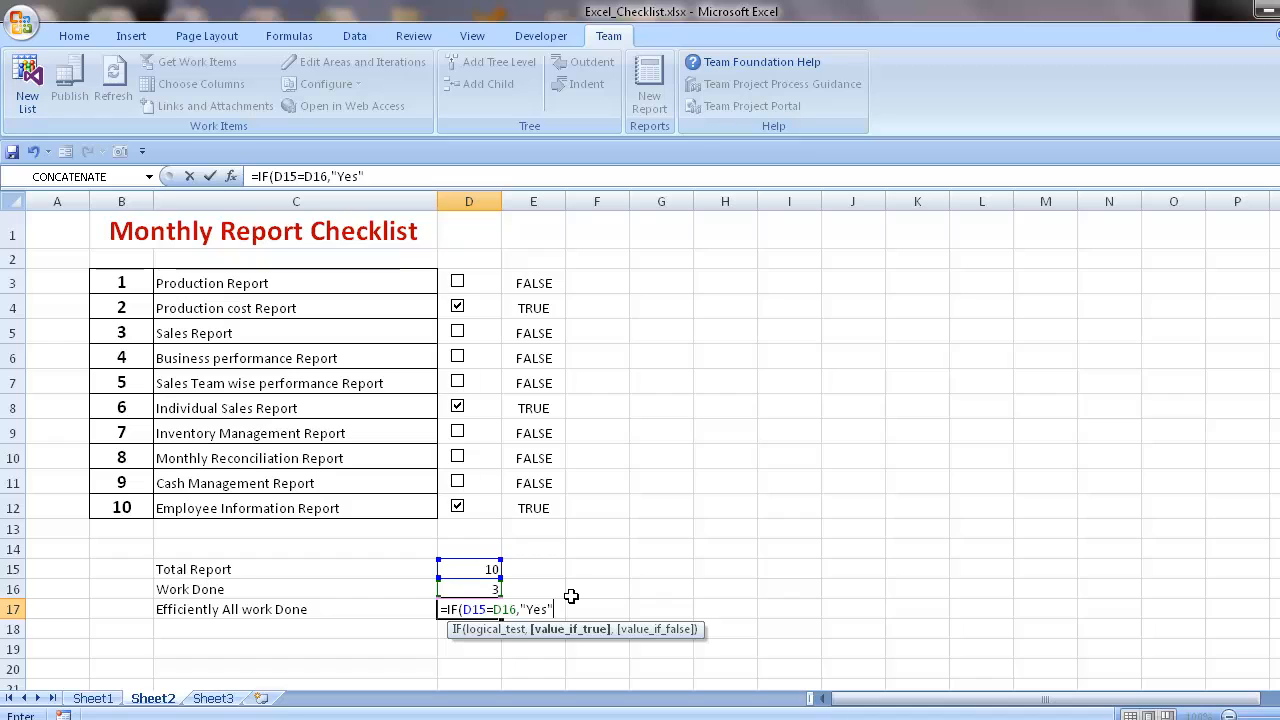
pyautogui.write(',"No')
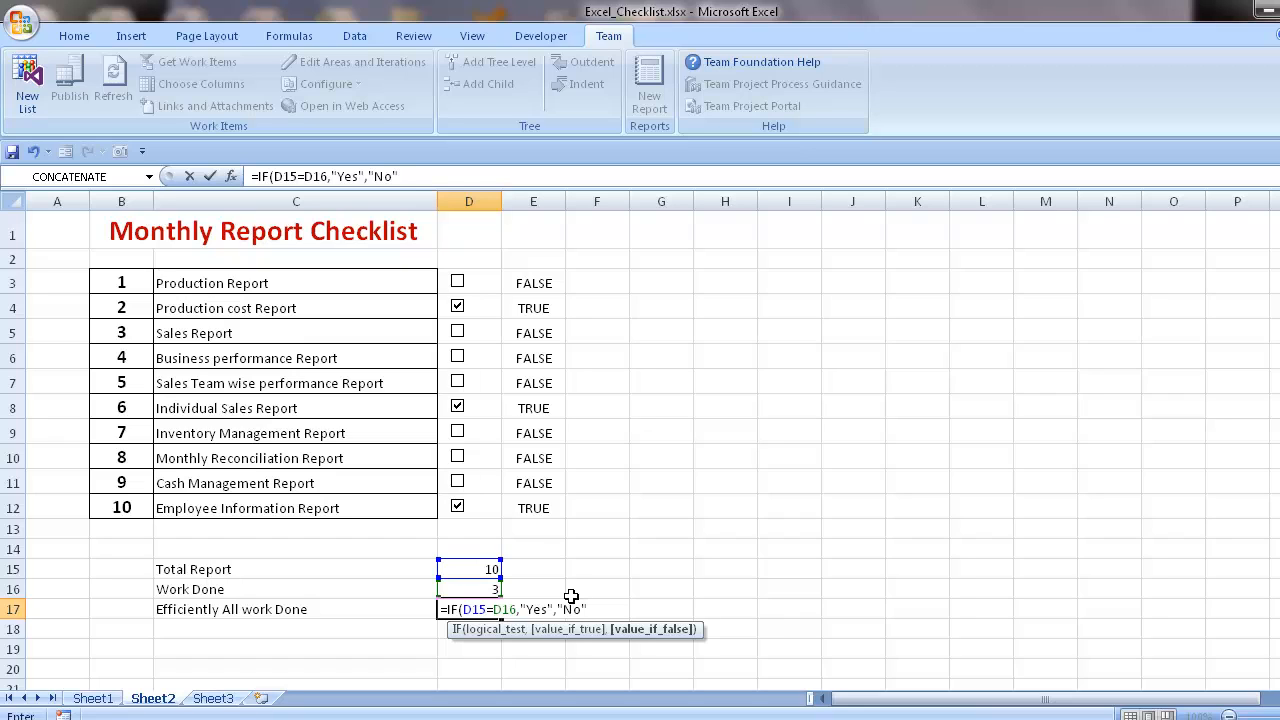
pyautogui.press('Return')
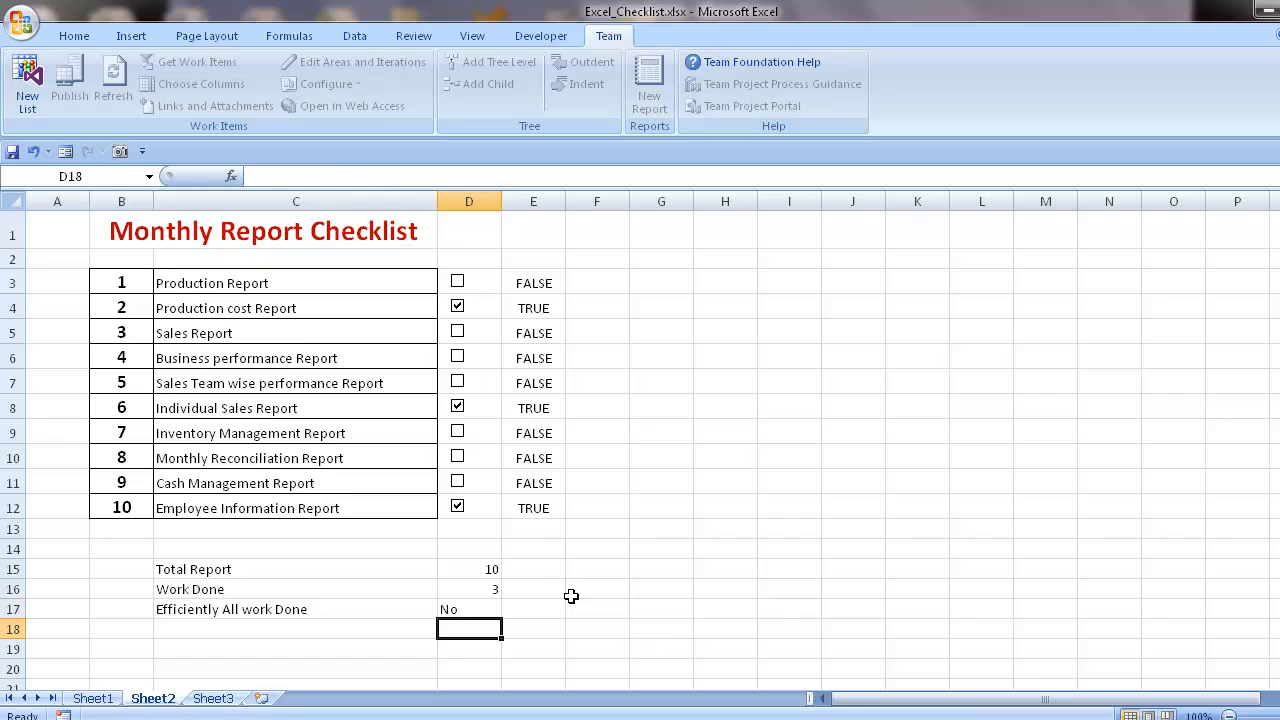
# - Centre the three summary results in cells D15:D17 horizontally
pyautogui.click(489, 609)
pyautogui.click(76, 38)
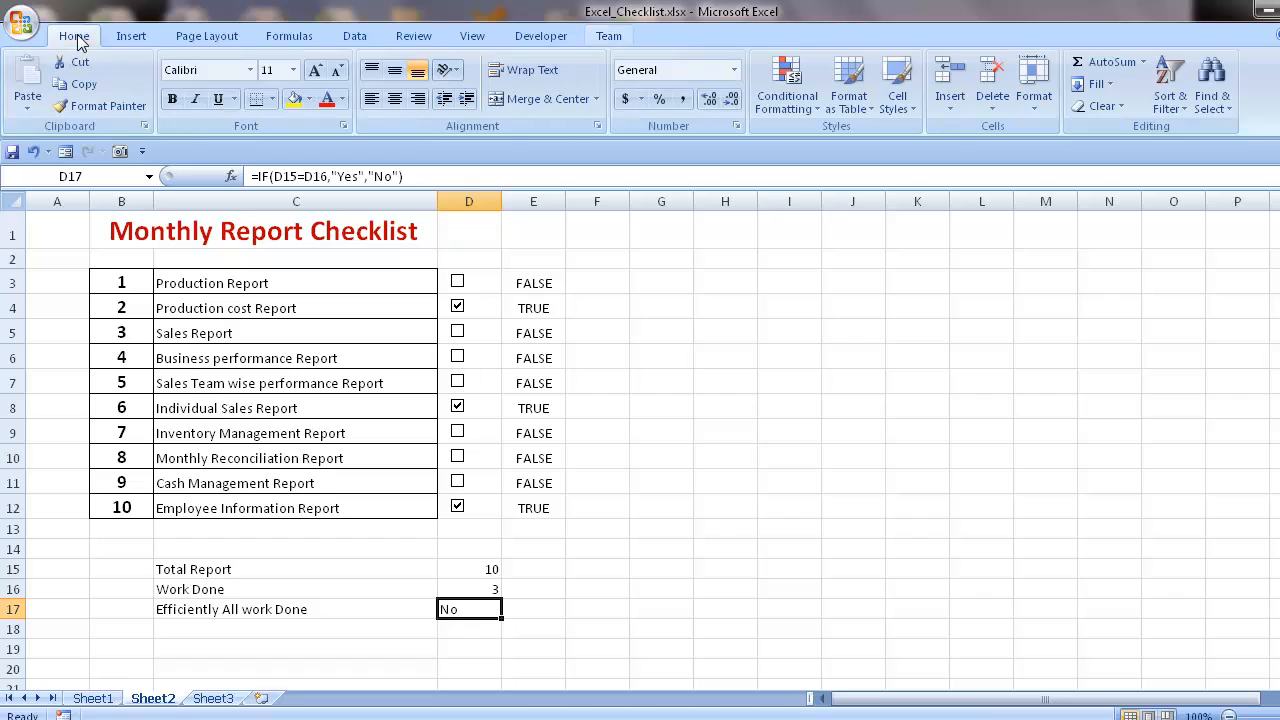
pyautogui.click(395, 98)
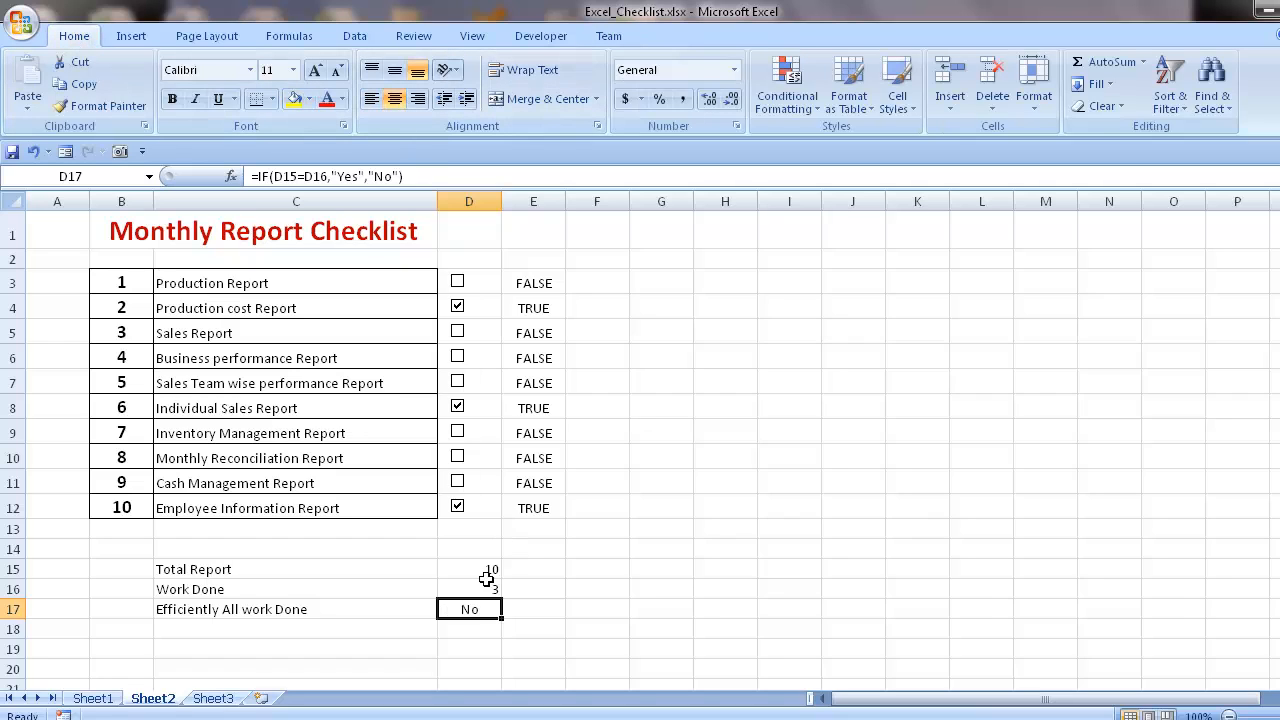
pyautogui.moveTo(494, 569); pyautogui.dragTo(491, 609)
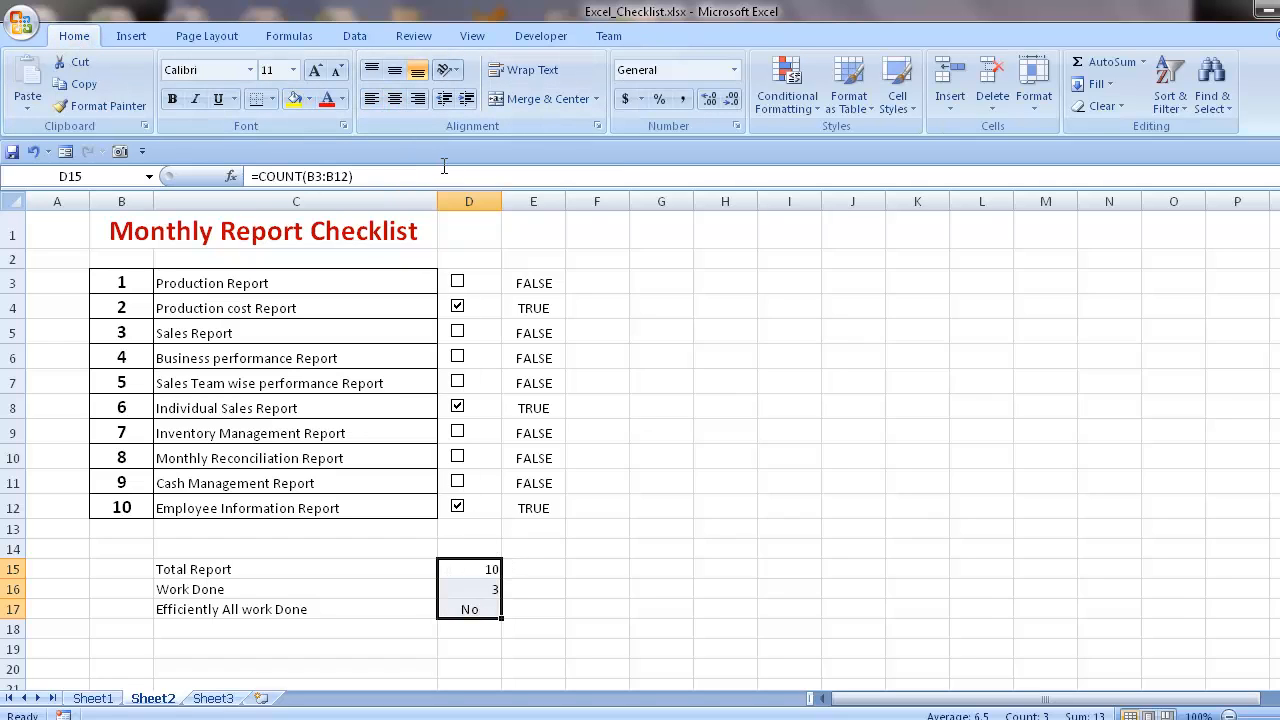
pyautogui.click(395, 98)
pyautogui.click(515, 574)
# - Try a red fill on the Efficiently All work Done result in cell D17
pyautogui.click(480, 607)
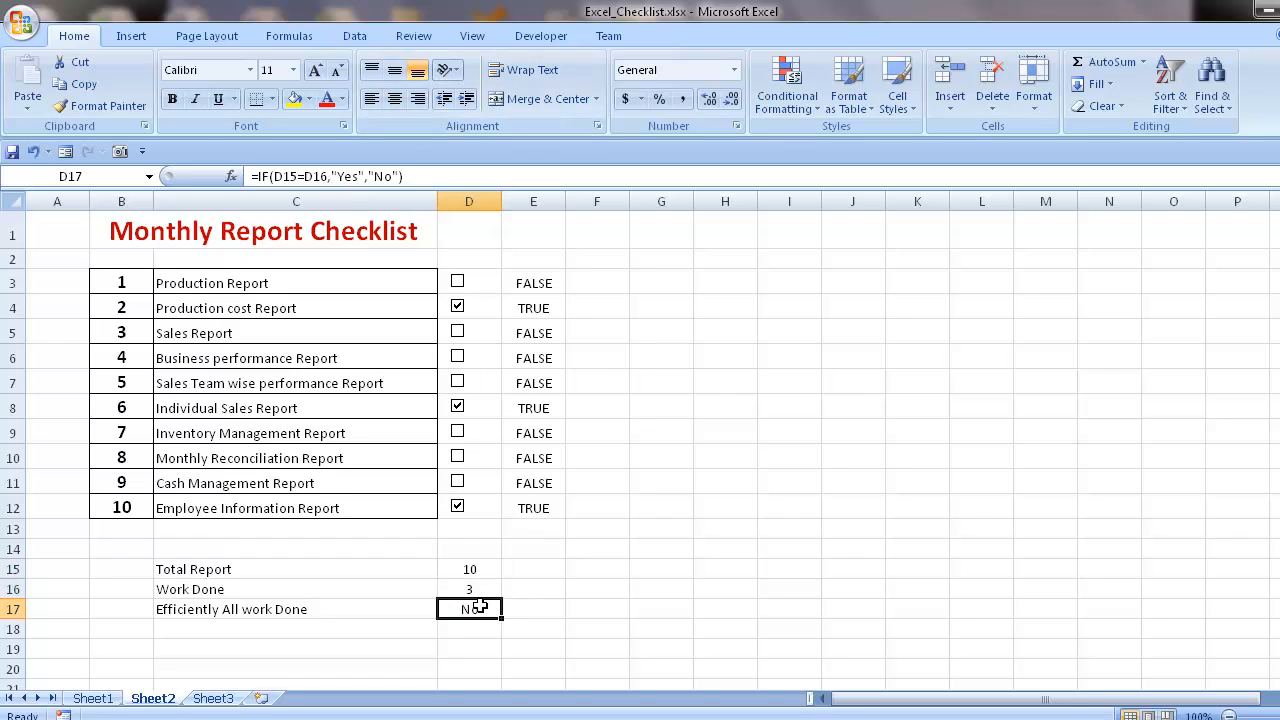
pyautogui.click(310, 99)
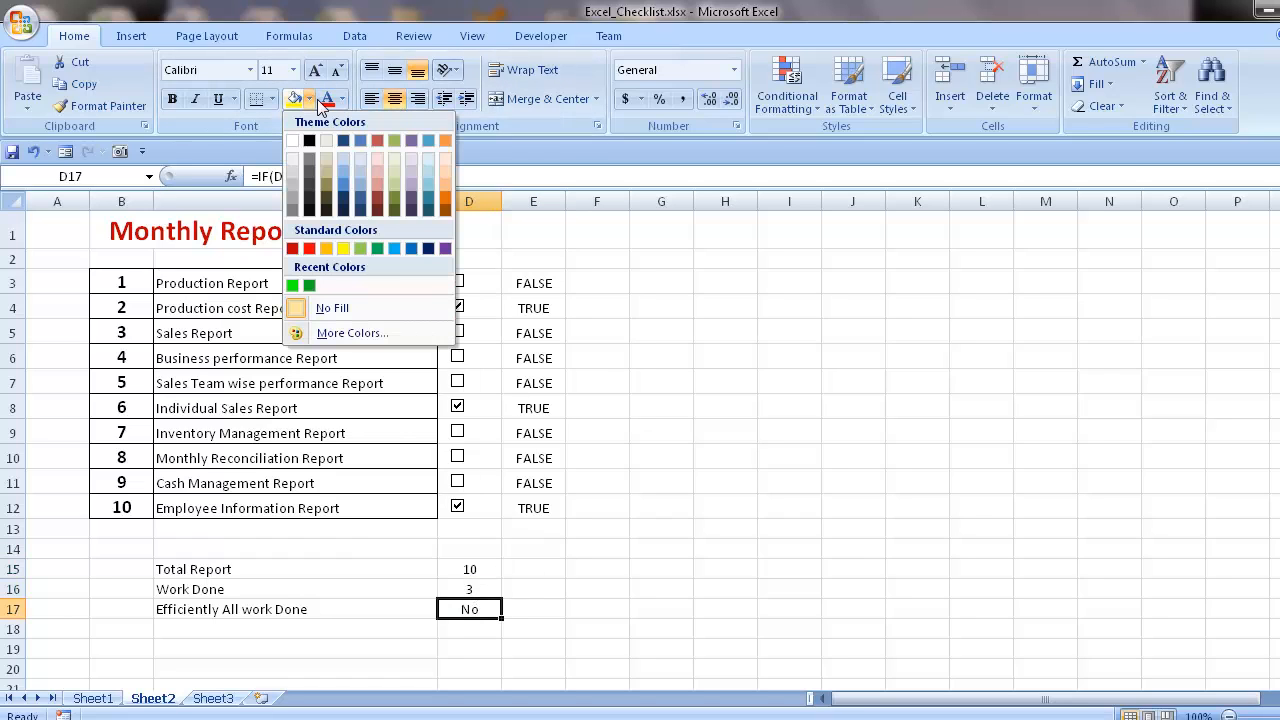
pyautogui.click(309, 248)
pyautogui.click(570, 510)
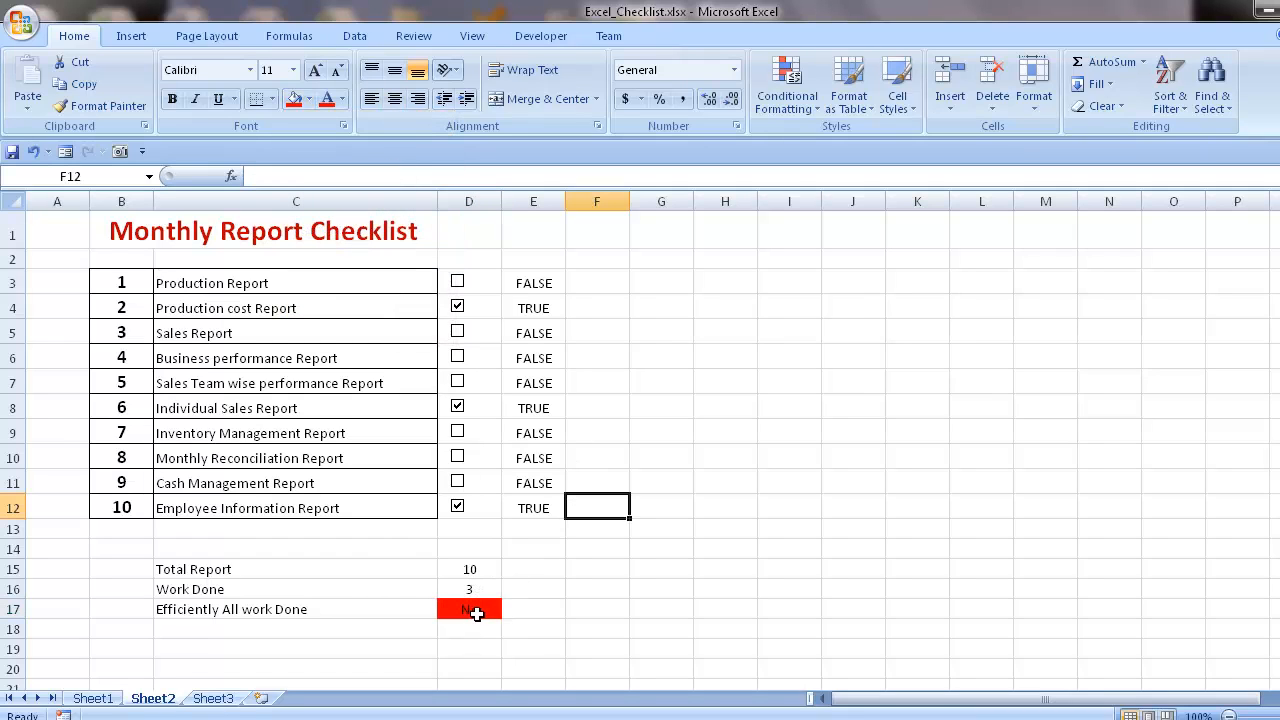
pyautogui.moveTo(471, 576); pyautogui.dragTo(474, 586)
pyautogui.click(549, 632)
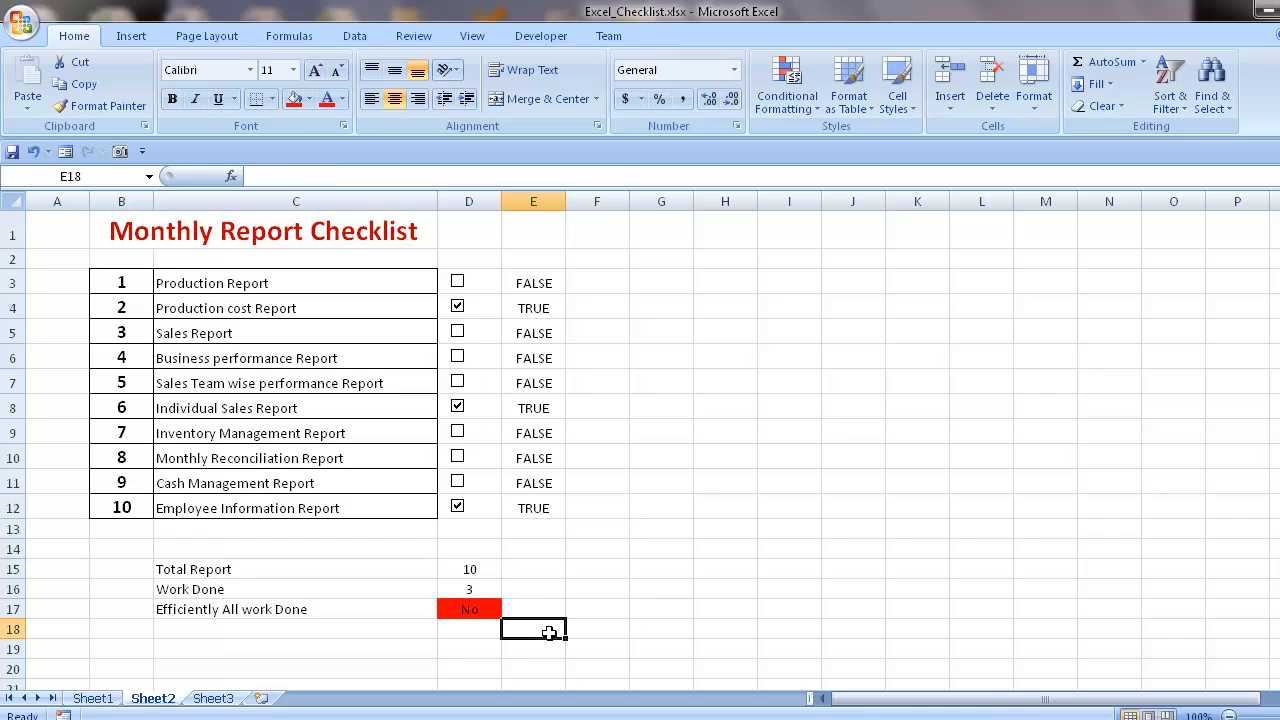
pyautogui.click(485, 575)
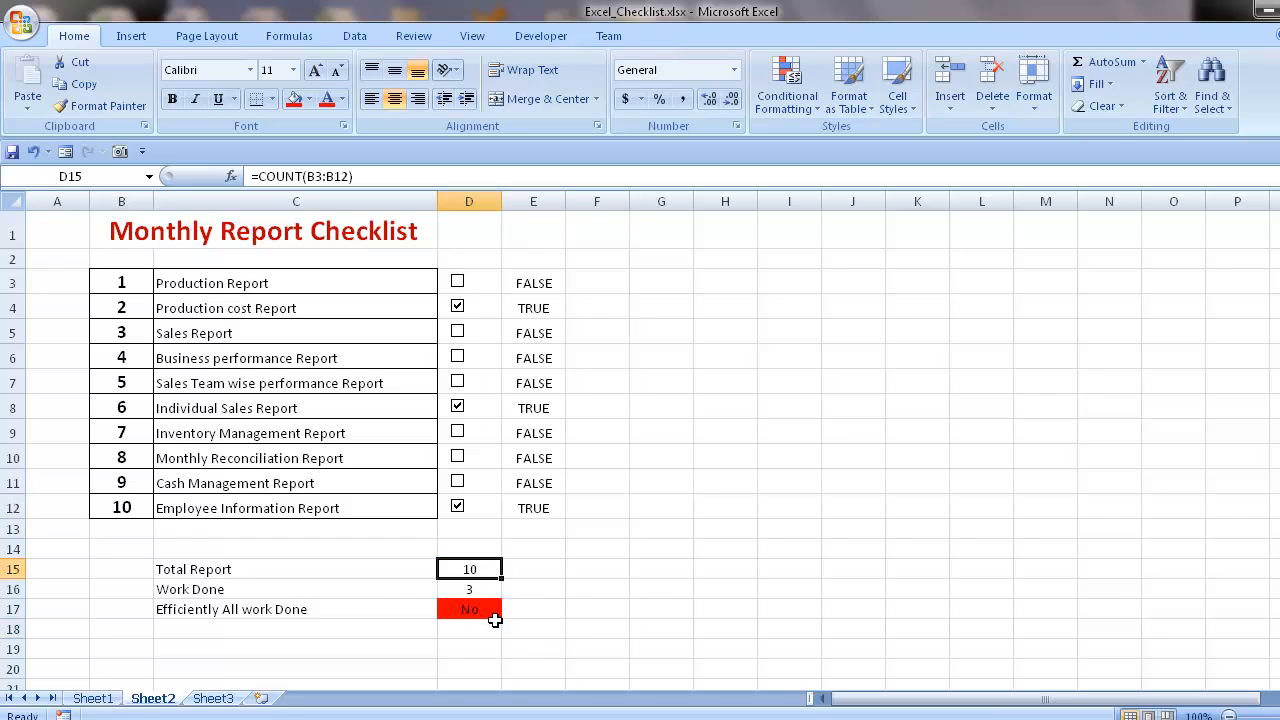
pyautogui.click(494, 618)
pyautogui.click(583, 591)
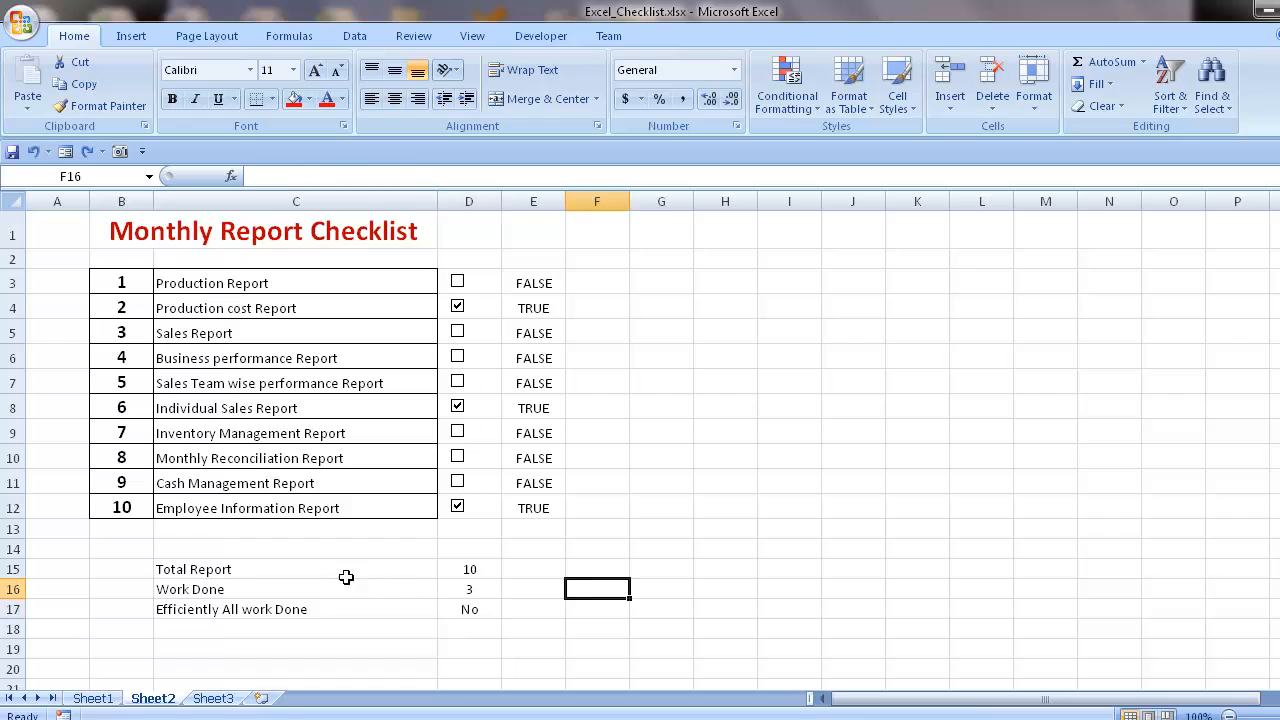
pyautogui.moveTo(252, 575); pyautogui.dragTo(470, 607)
pyautogui.click(600, 566)
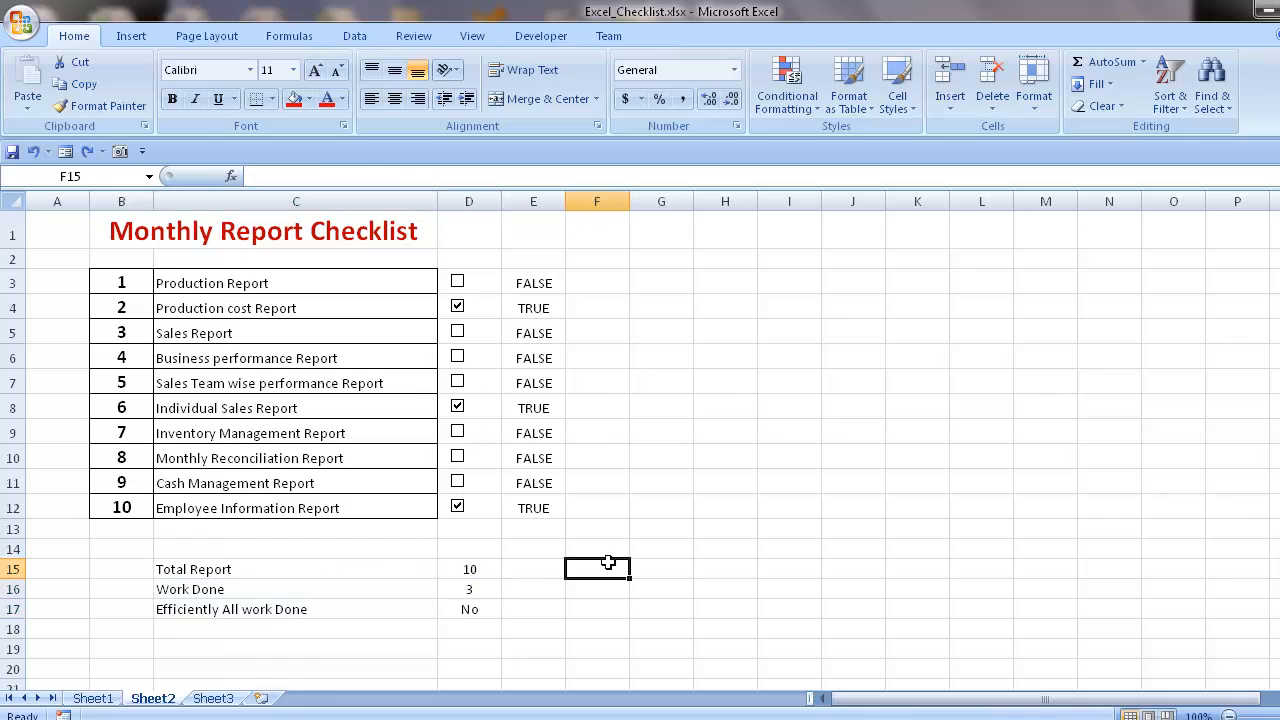
pyautogui.click(549, 203)
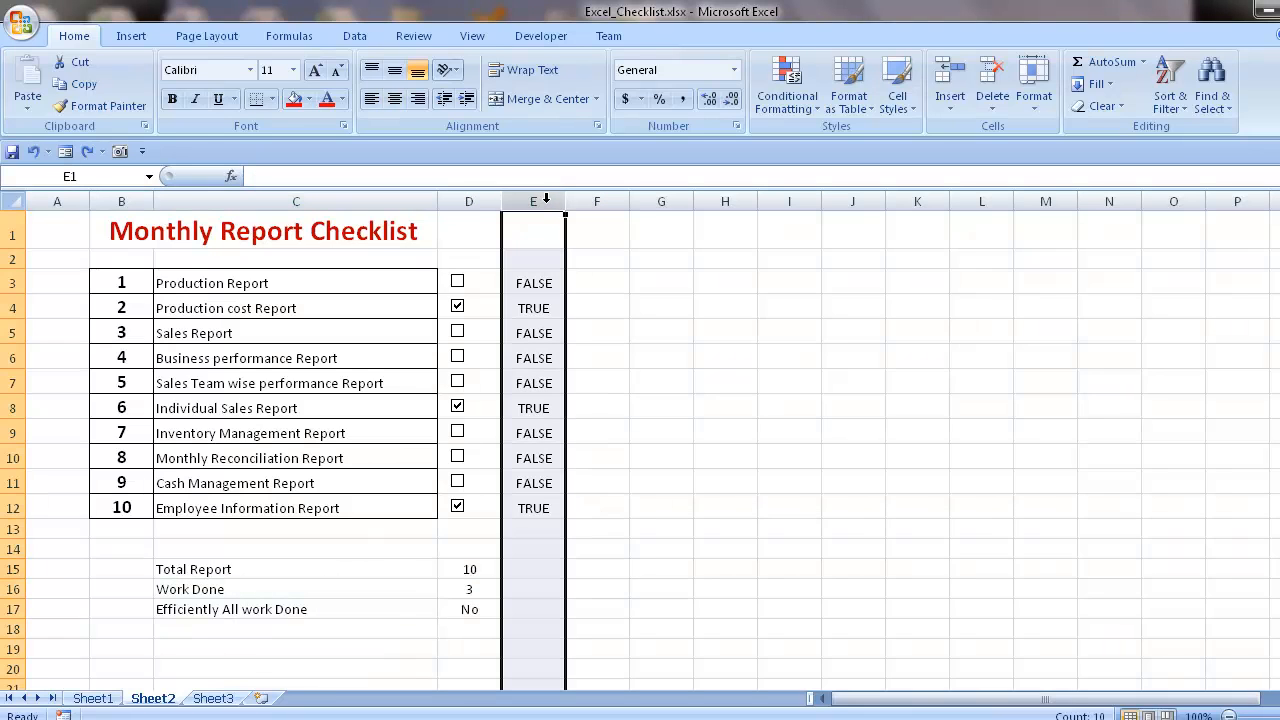
pyautogui.click(375, 649)
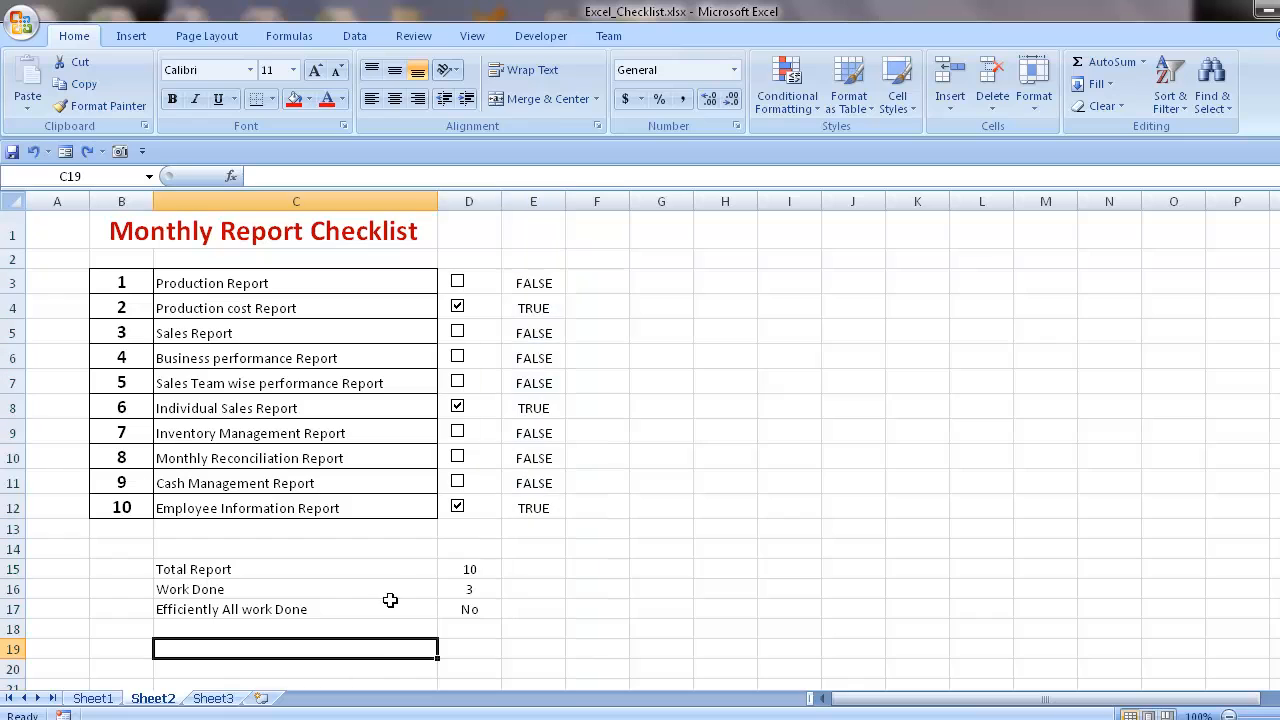
# - Hide column E, which holds the TRUE/FALSE values linked to the check boxes
pyautogui.click(531, 203)
pyautogui.rightClick(531, 204)
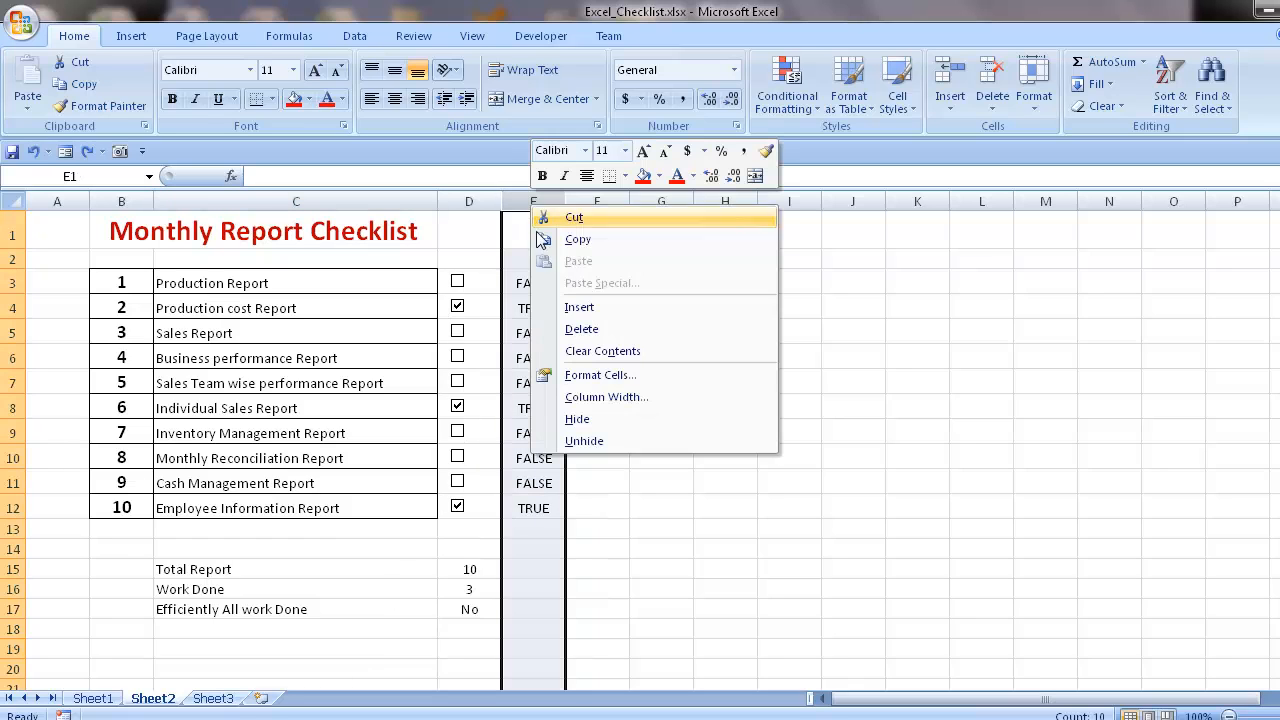
pyautogui.click(579, 420)
pyautogui.click(597, 455)
# - Tick the check boxes of reports 1, 3, 4, 5, 7, 8 and 9 so that all ten are ticked
pyautogui.click(458, 281)
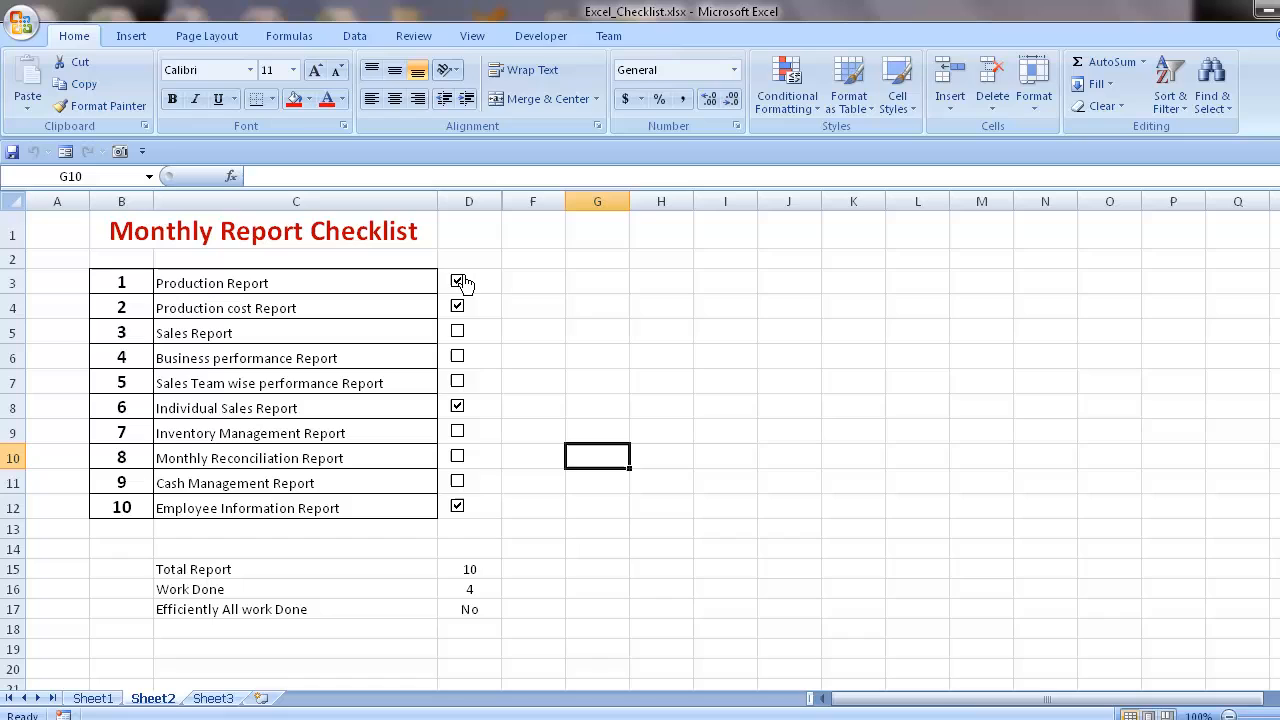
pyautogui.click(458, 356)
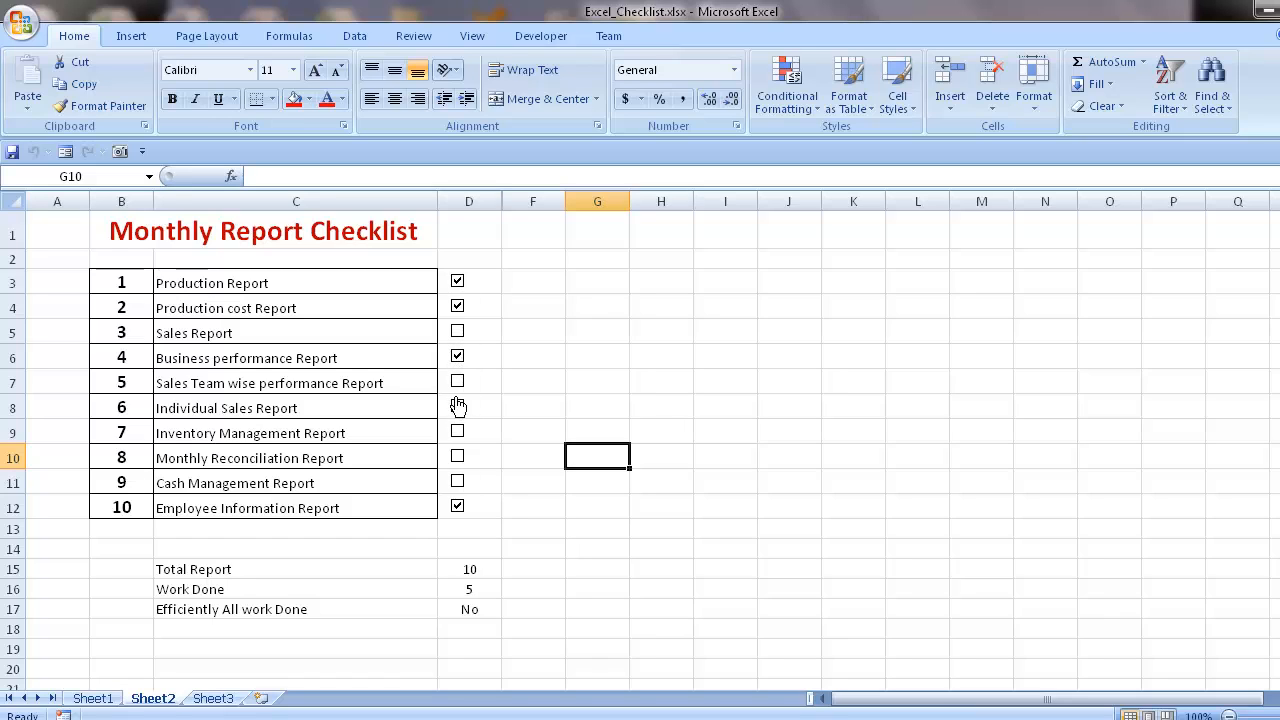
pyautogui.click(458, 381)
pyautogui.click(458, 431)
pyautogui.click(458, 457)
pyautogui.click(458, 481)
pyautogui.click(458, 331)
# - Clear the check boxes of reports 3, 5, 6, 7 and 9, leaving 1, 2, 4, 8 and 10 ticked
pyautogui.click(457, 331)
pyautogui.click(458, 382)
pyautogui.click(458, 406)
pyautogui.click(458, 431)
pyautogui.click(457, 483)
pyautogui.moveTo(398, 719)
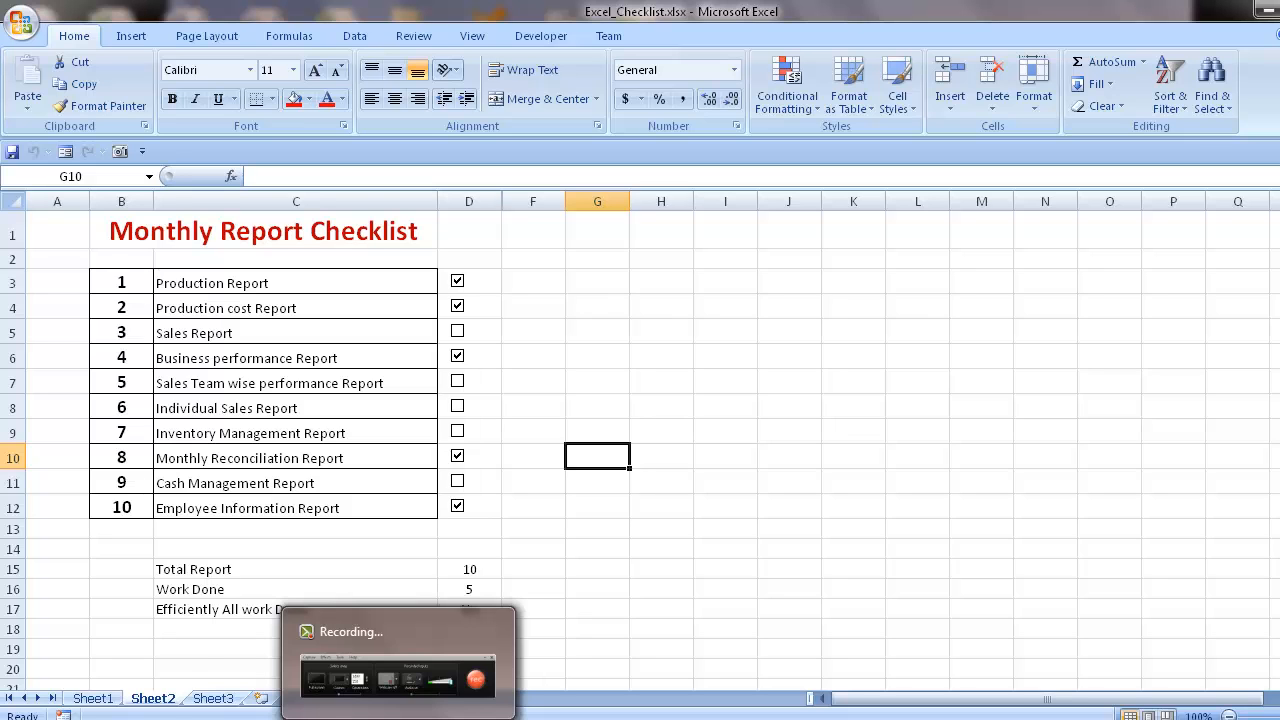
pyautogui.click(388, 680)
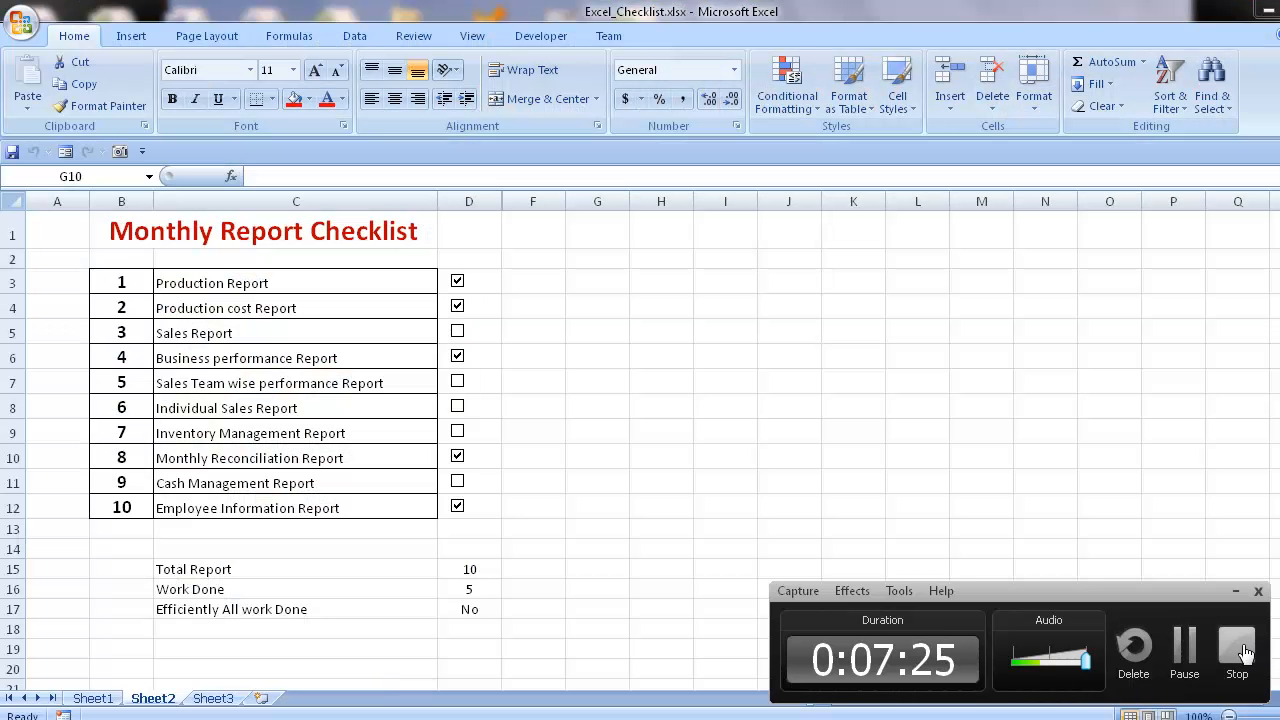
pyautogui.click(1260, 650)
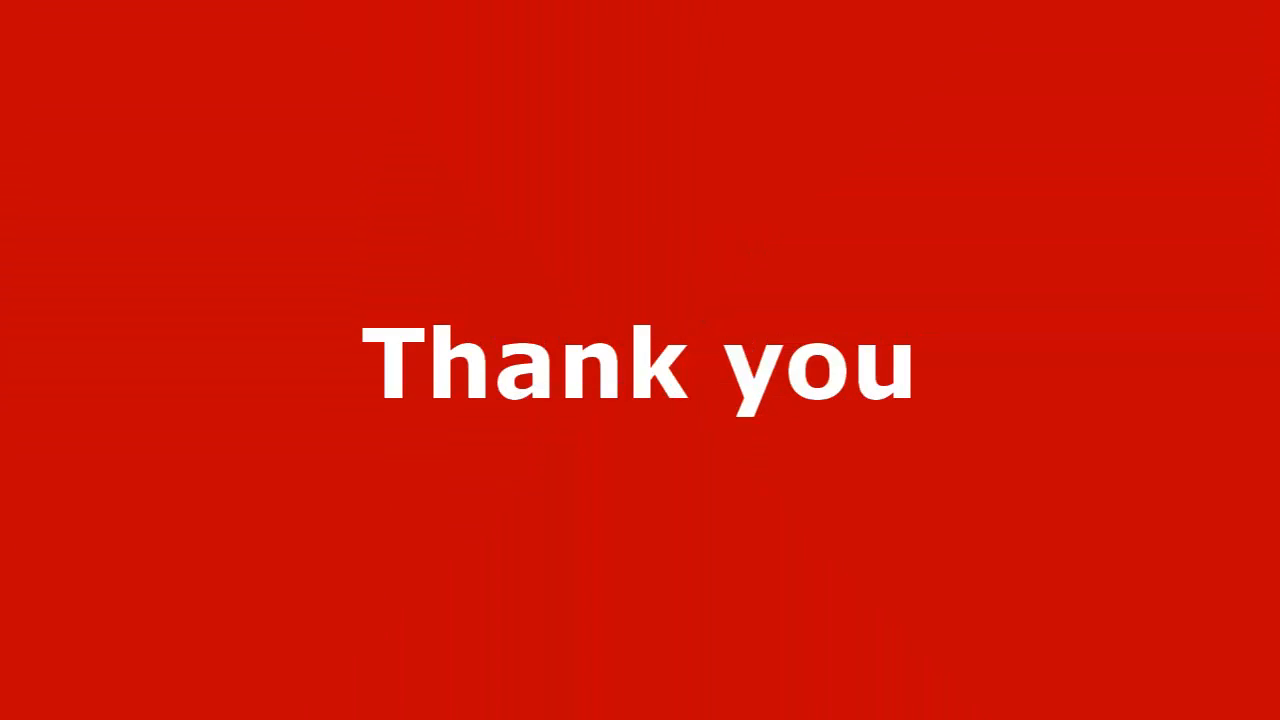